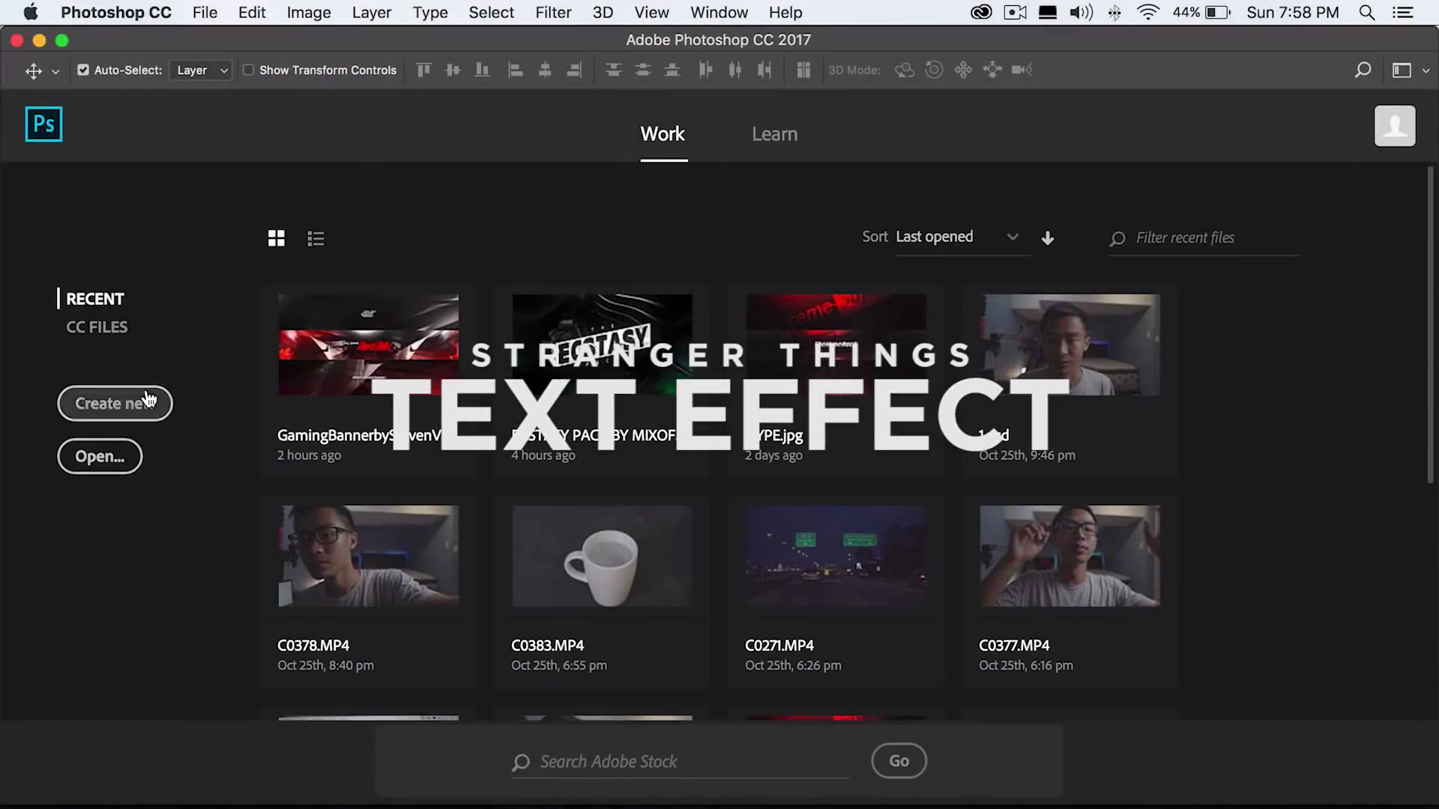
Start a new 1920×1080 px document with RGB Color mode and a transparent background.
key("super+n")
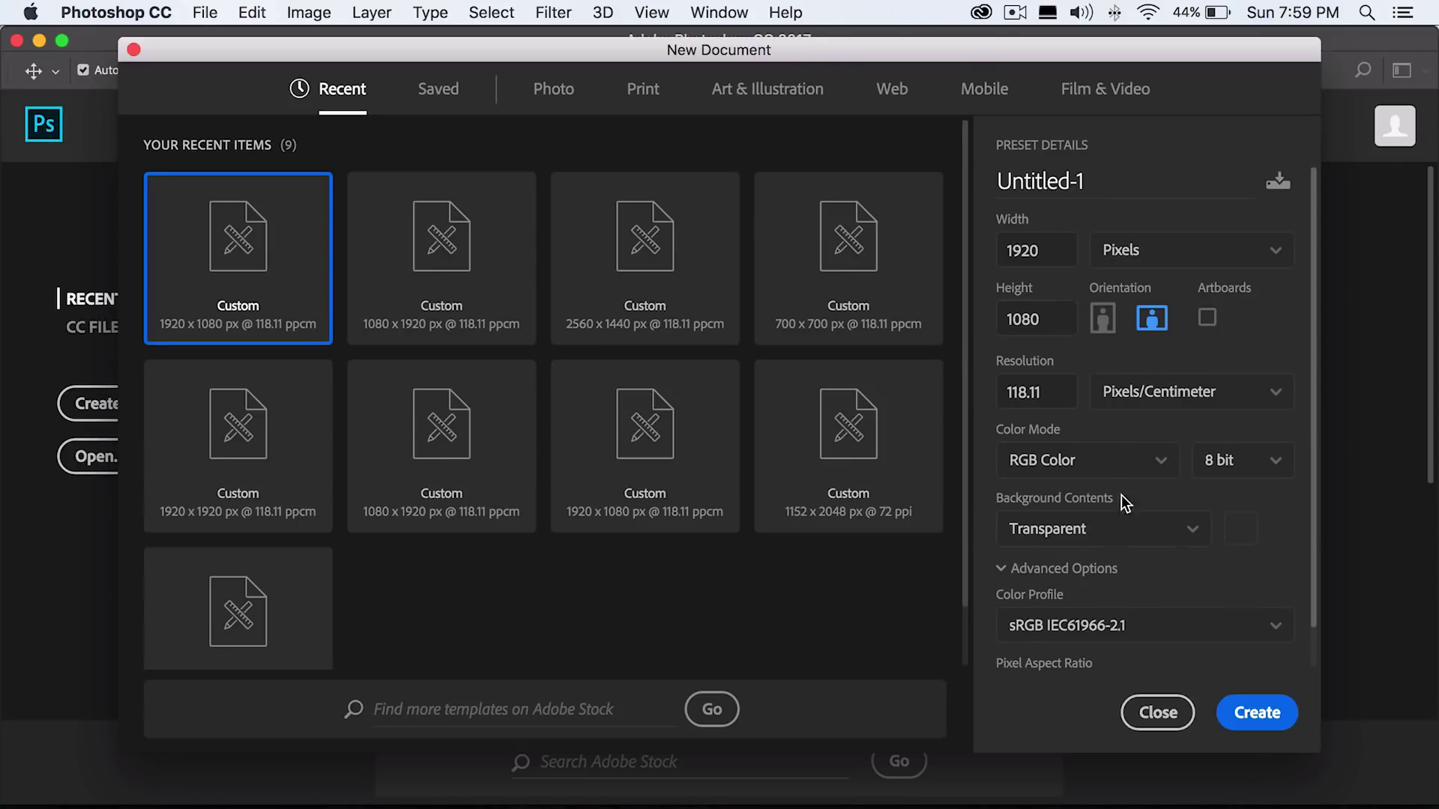
scroll(1127, 445, "down", 2)
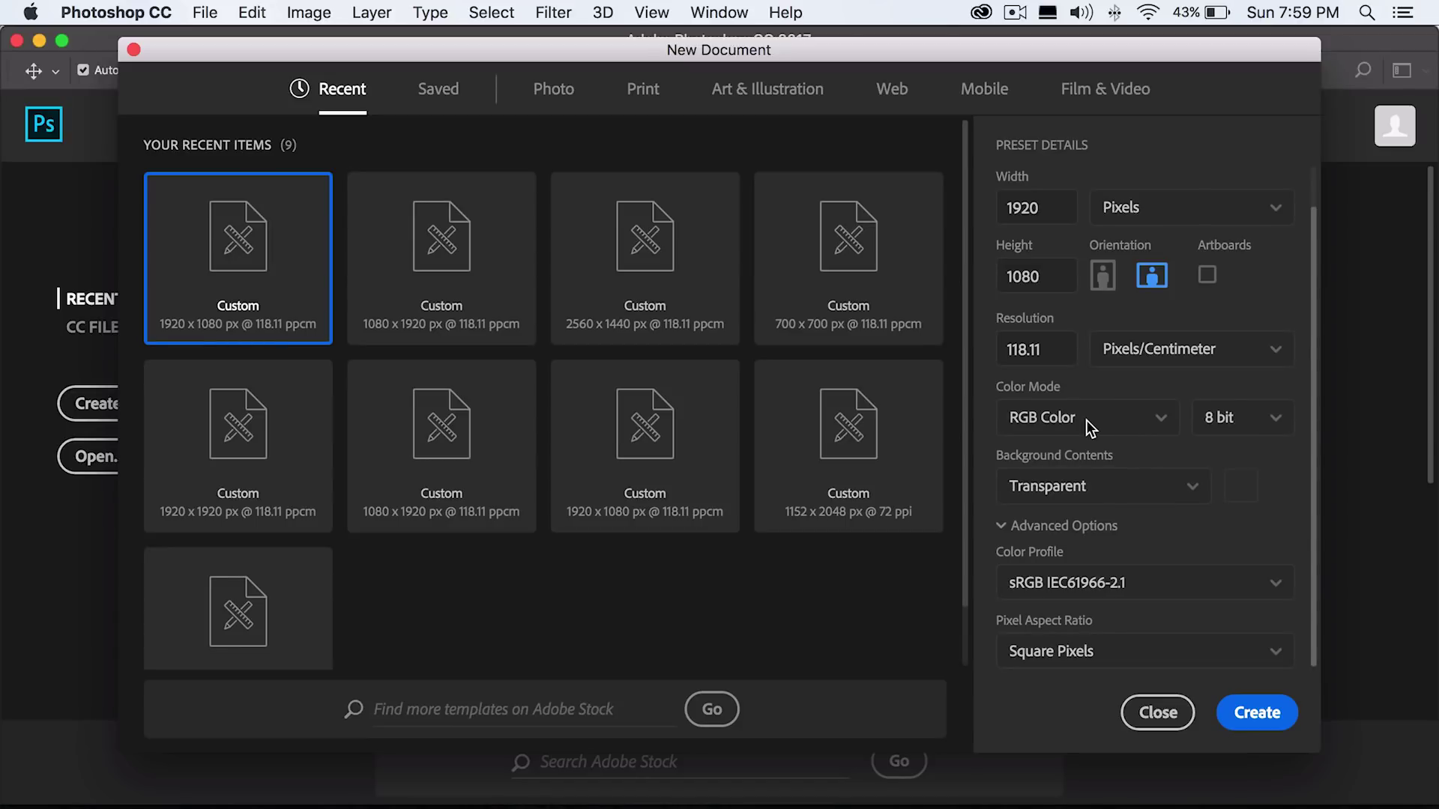
left_click(1041, 422)
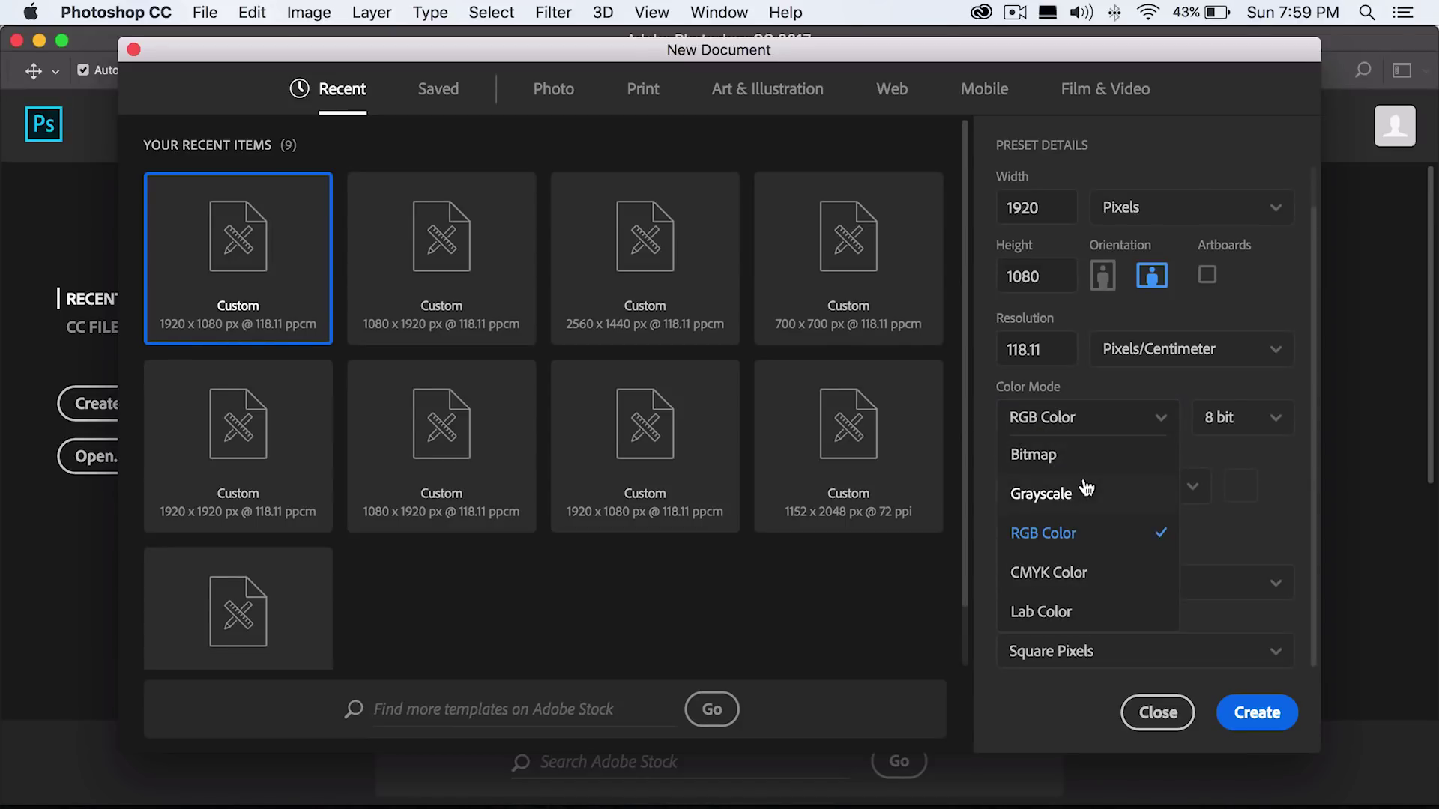
left_click(1063, 392)
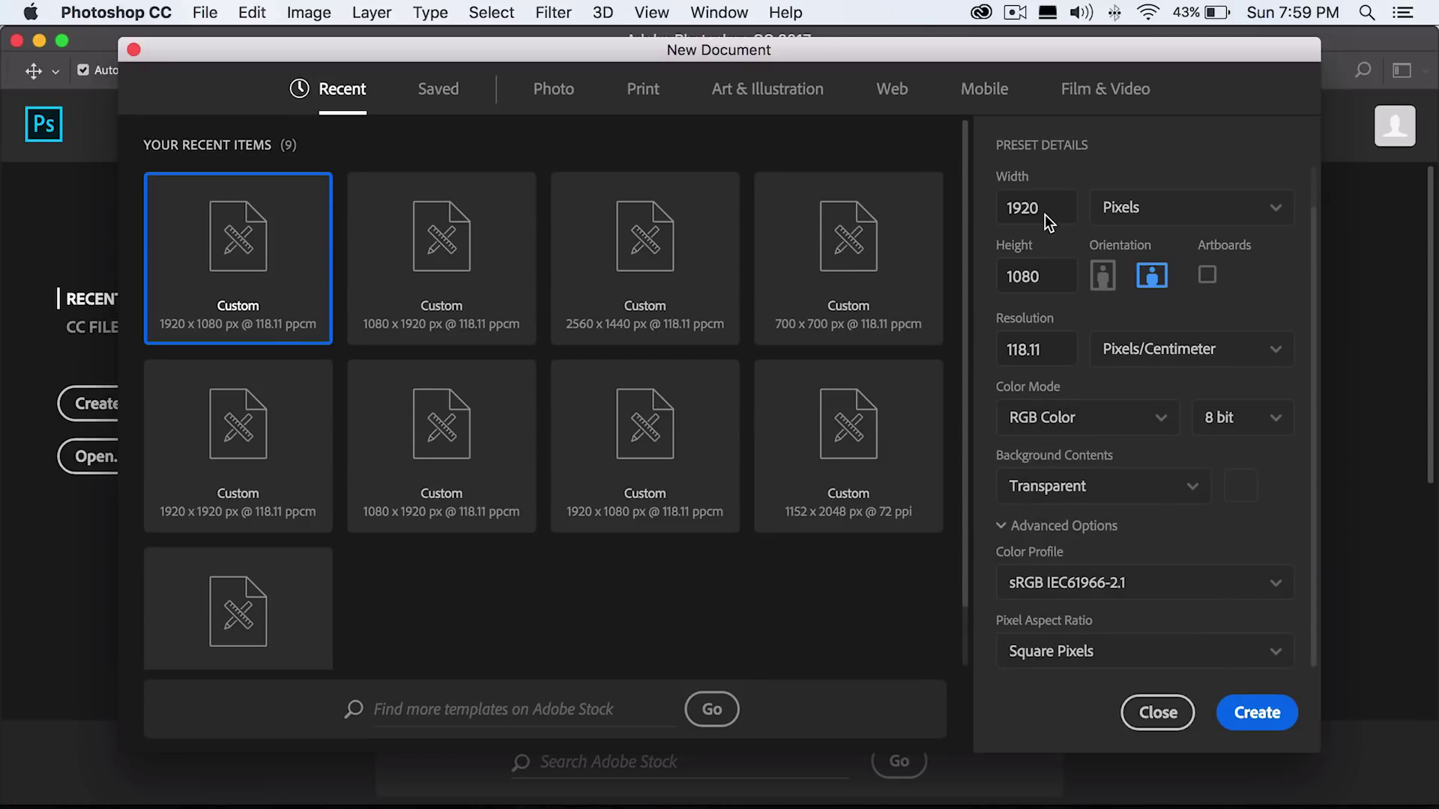
Create the transparent document, then draw a full-canvas white rectangle and undo it.
key("Return")
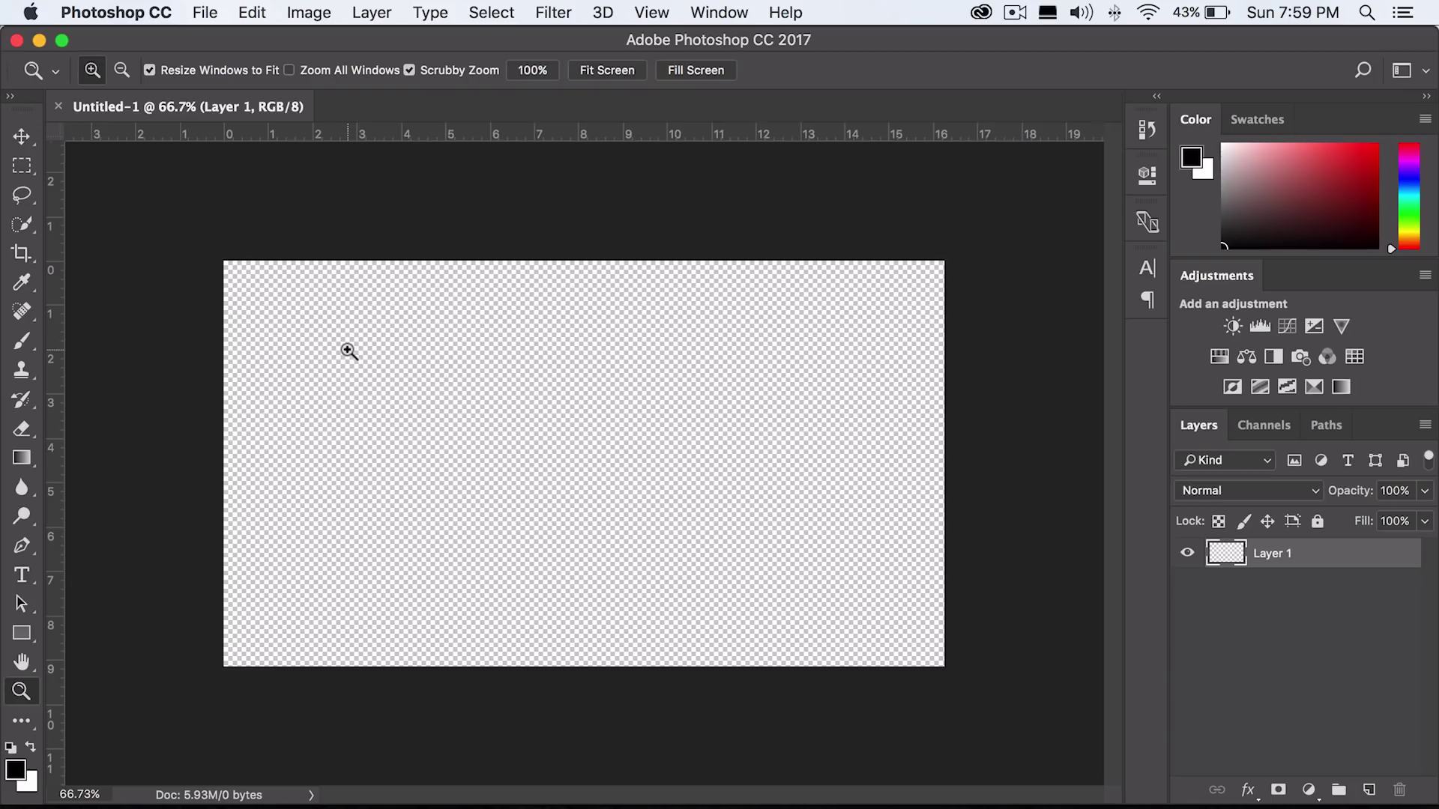
left_click(21, 136)
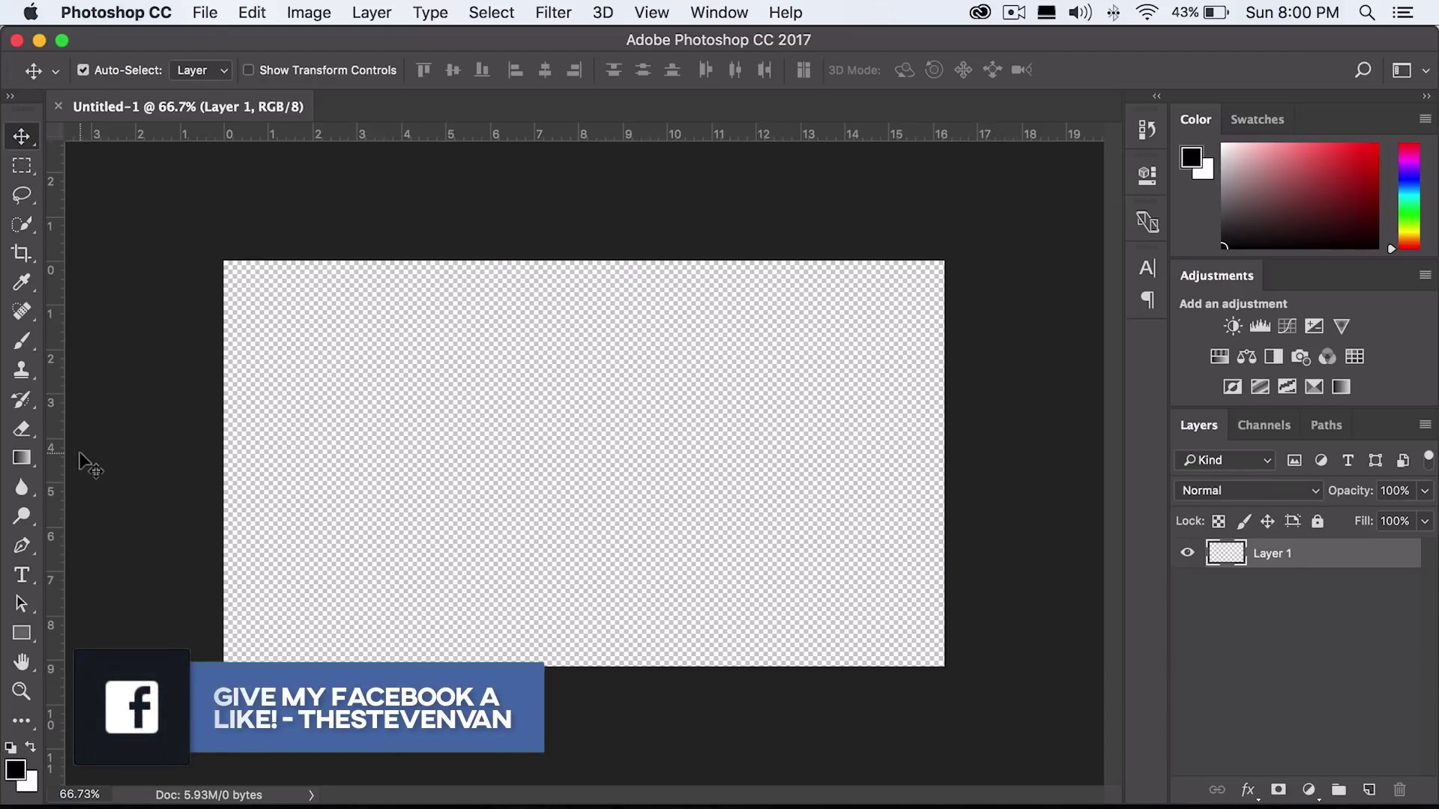
left_click(22, 633)
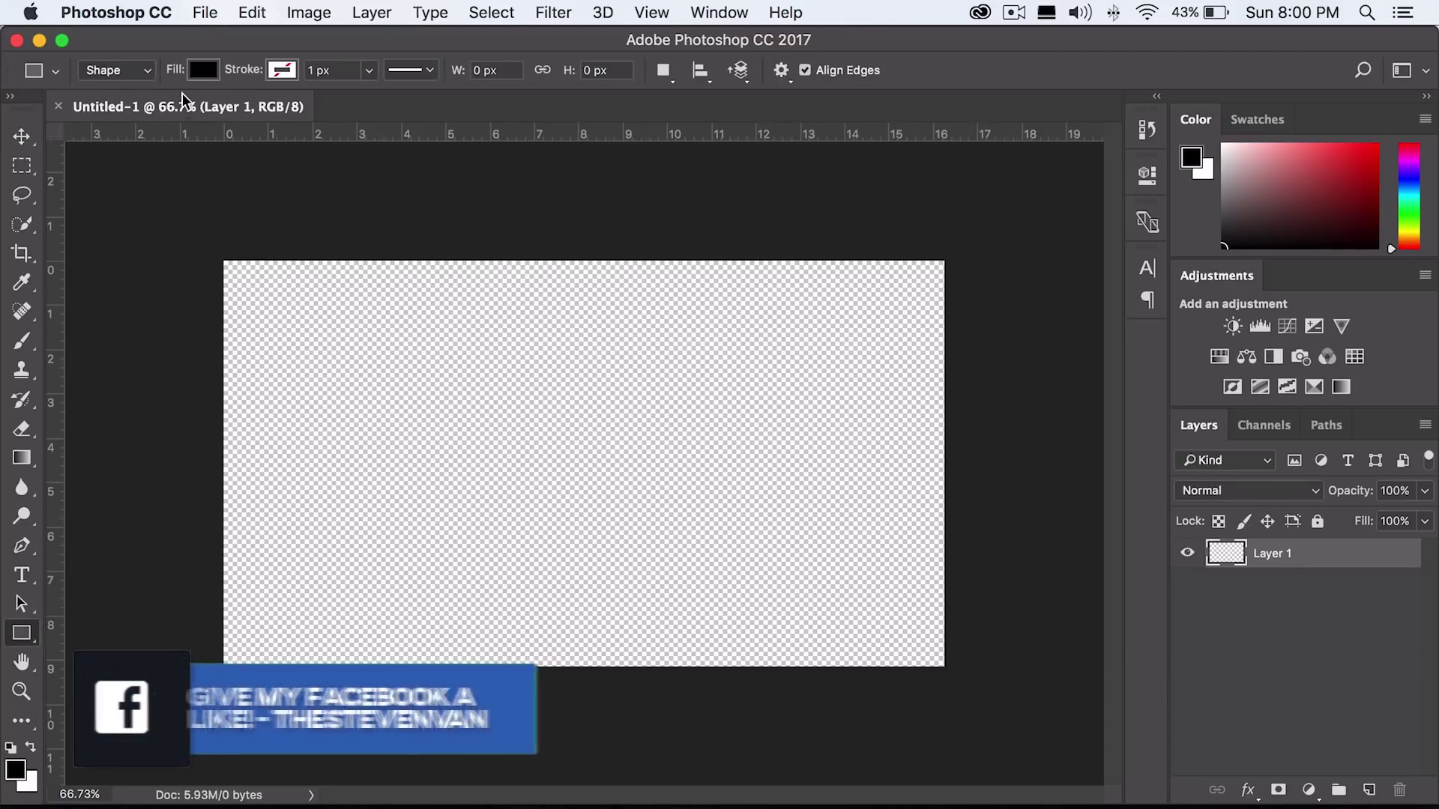
left_click(202, 70)
left_click(309, 113)
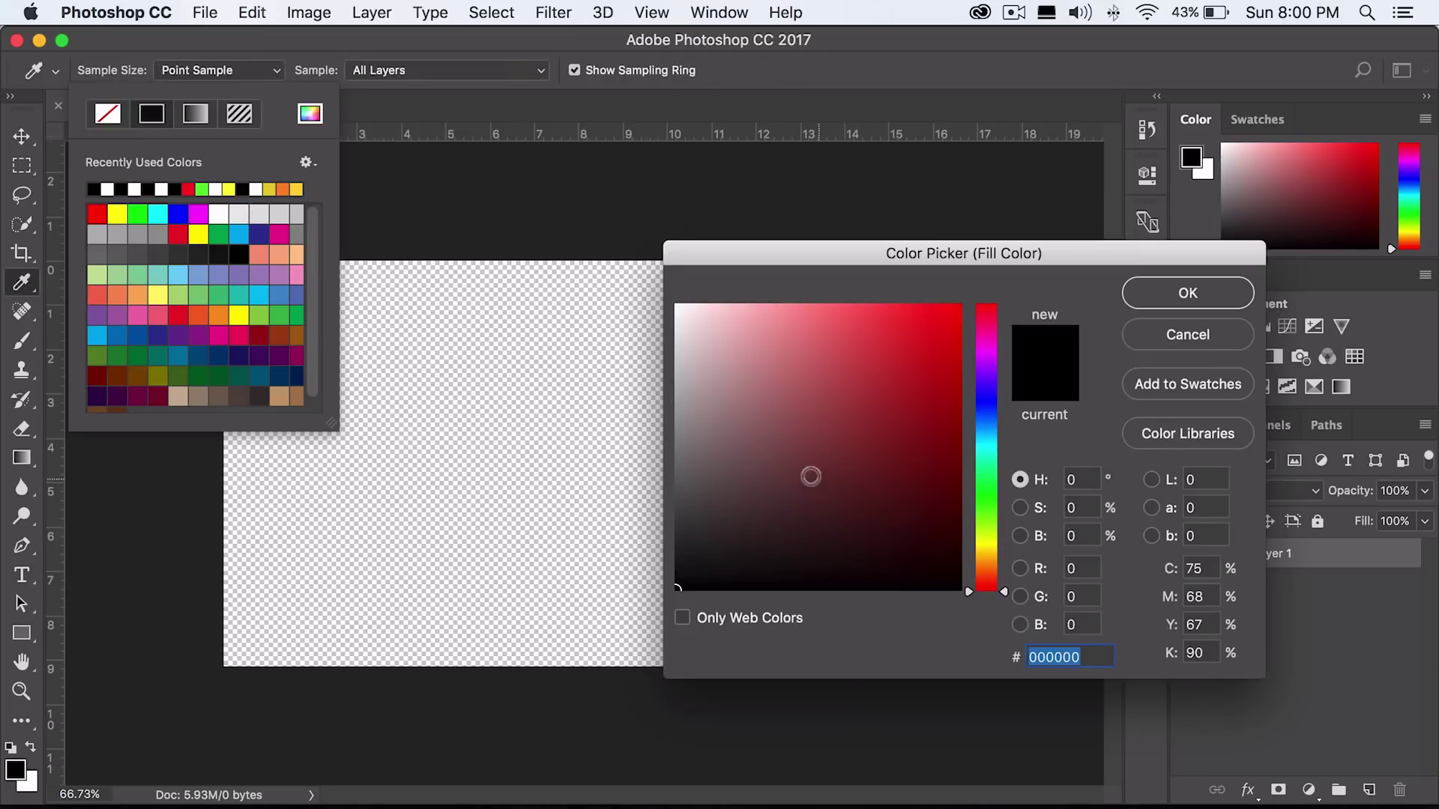
left_click_drag(811, 477, 649, 264)
key("Return")
left_click_drag(1011, 247, 4, 805)
key("alt+super+z")
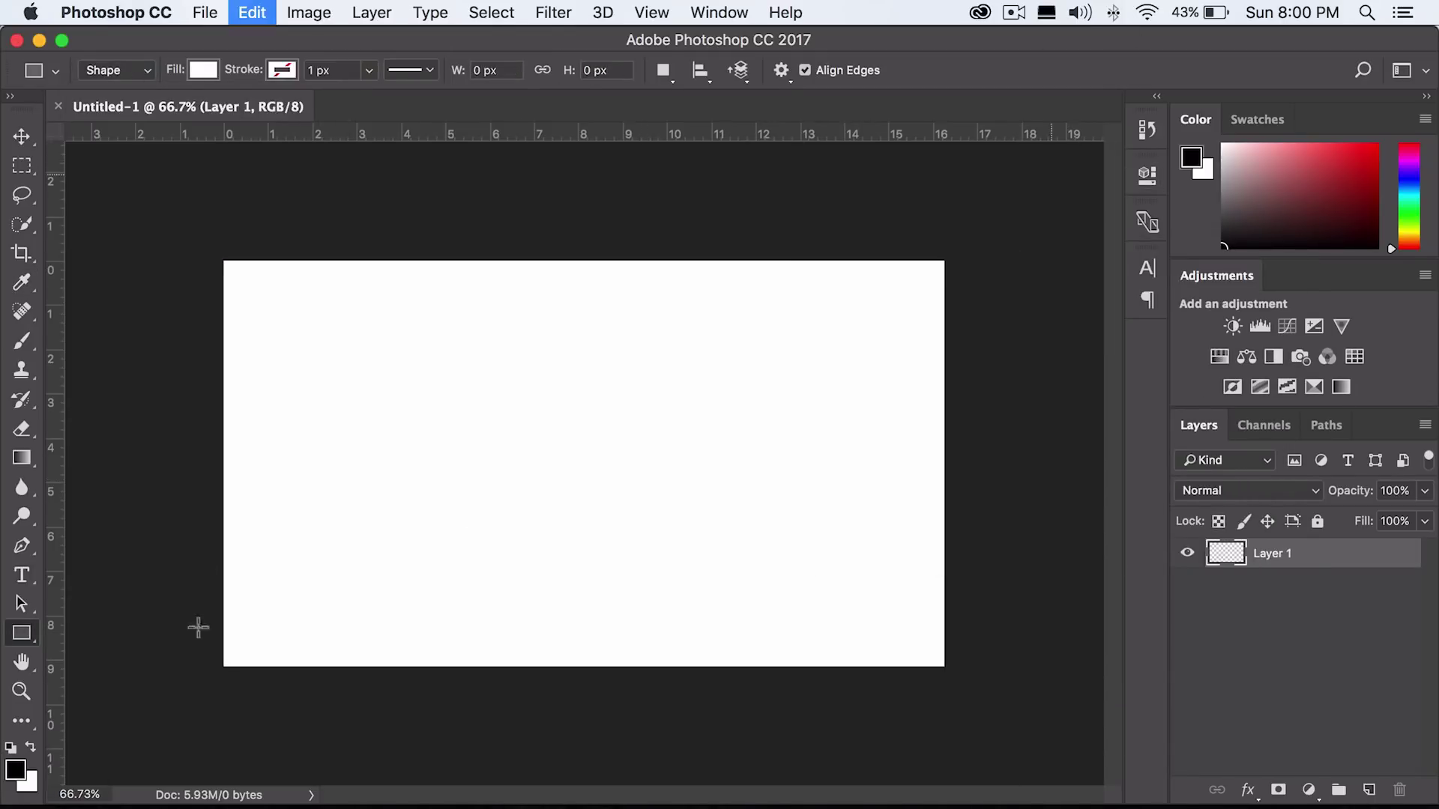
key("alt+super+z")
Set the foreground colour to white, fill Layer 1 with it, and zoom in slightly.
left_click(15, 768)
left_click_drag(522, 181, 622, 267)
key("Return")
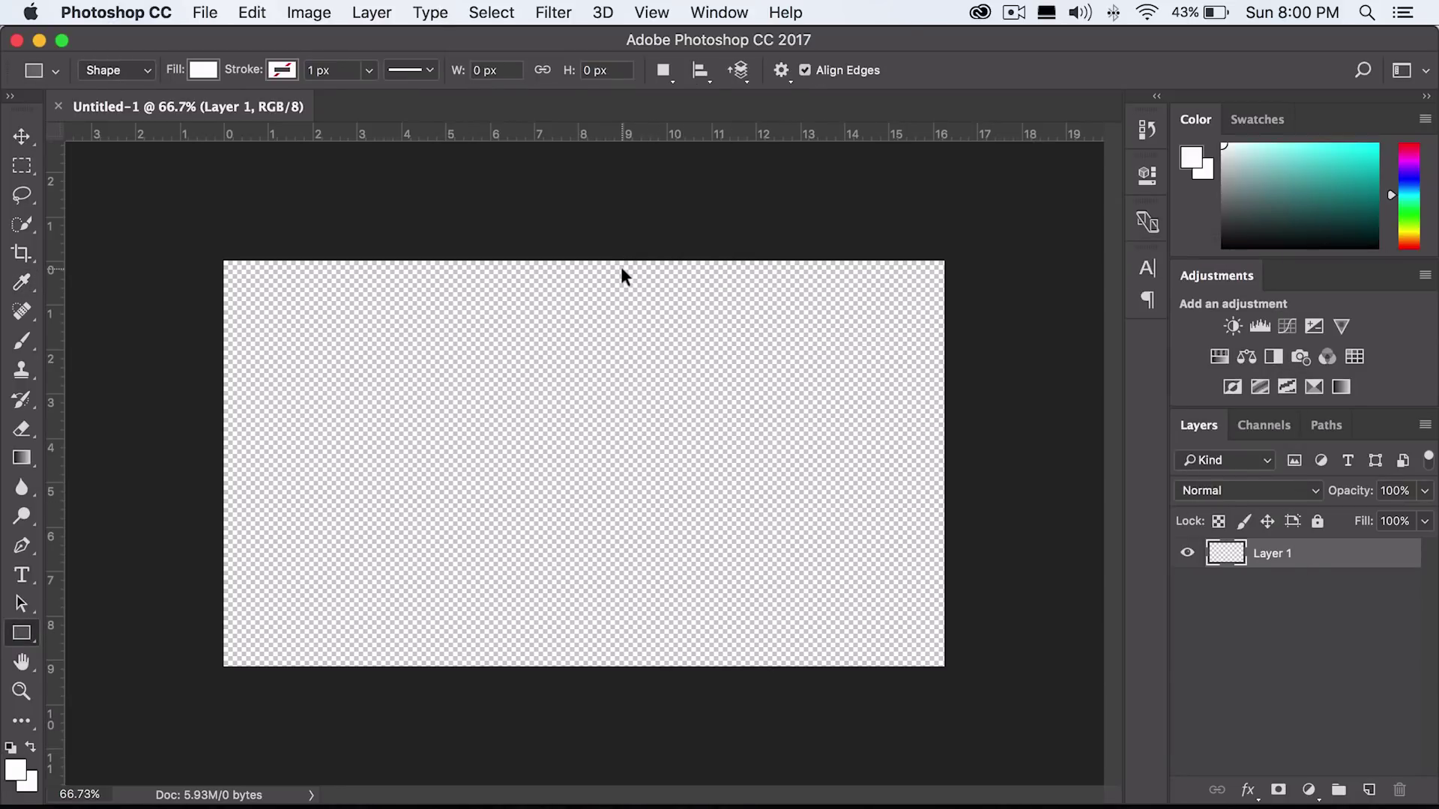
key("alt+BackSpace")
left_click(21, 691)
left_click_drag(355, 425, 443, 205)
left_click(22, 575)
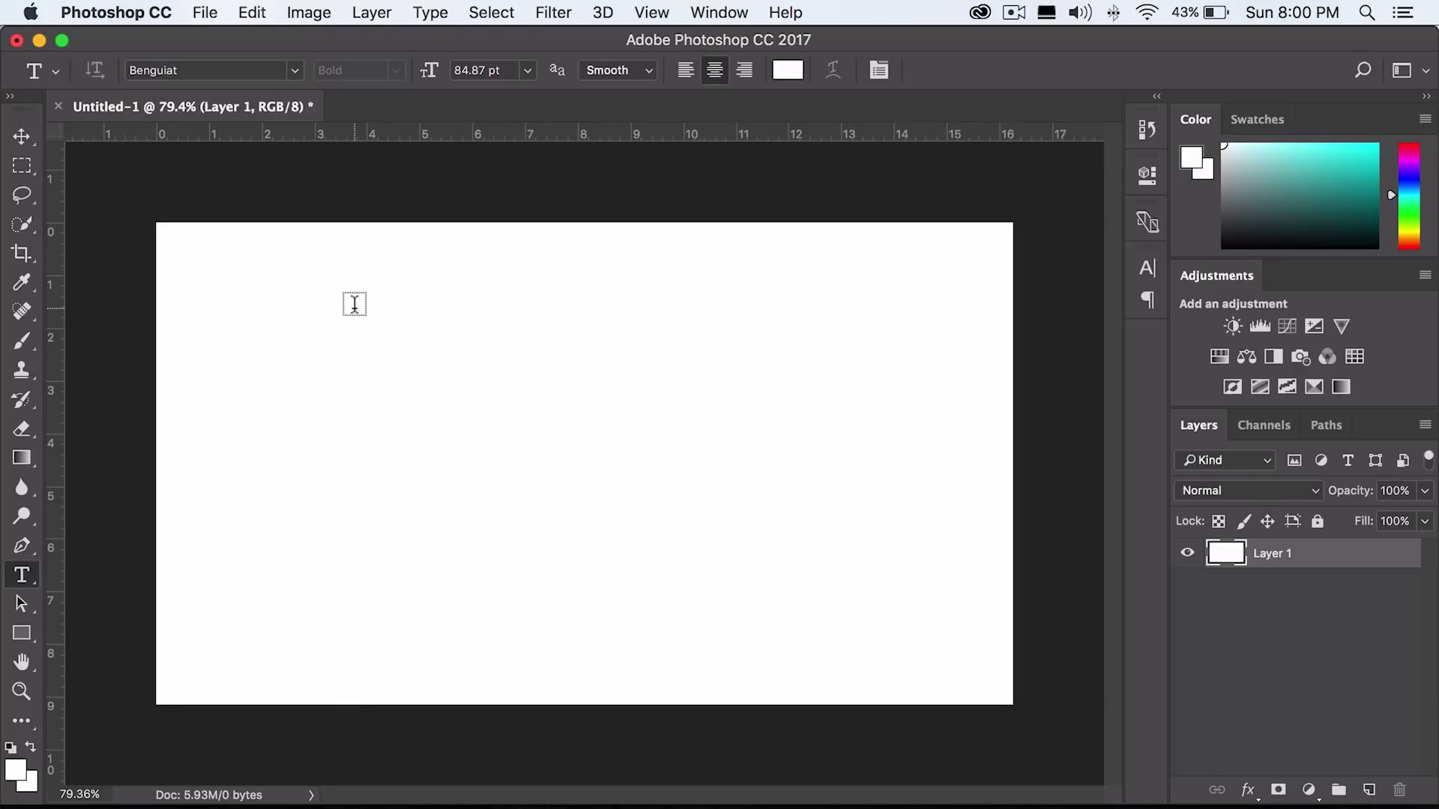
Type a black Benguiat S on a new text layer and move it down.
left_click(354, 303)
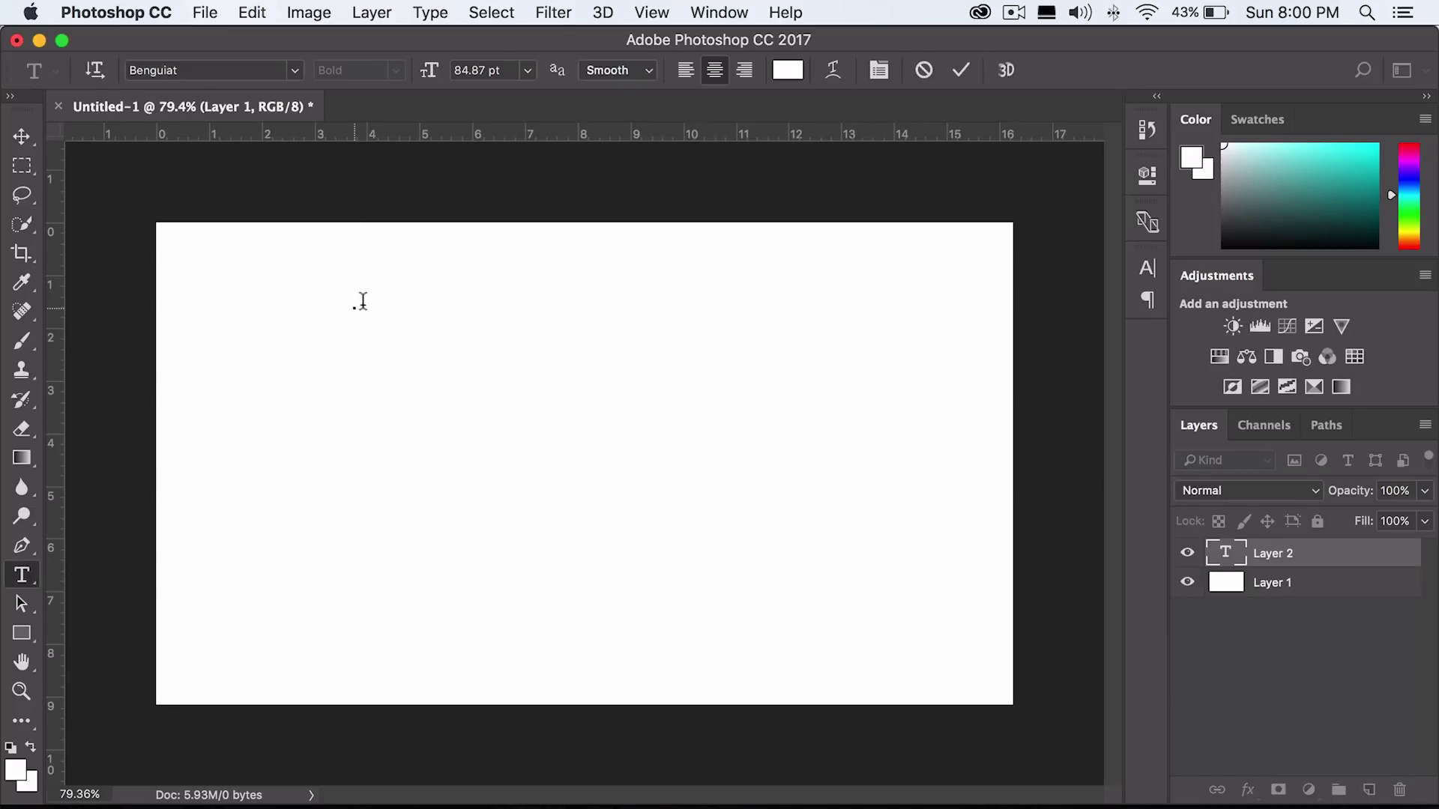
left_click(787, 70)
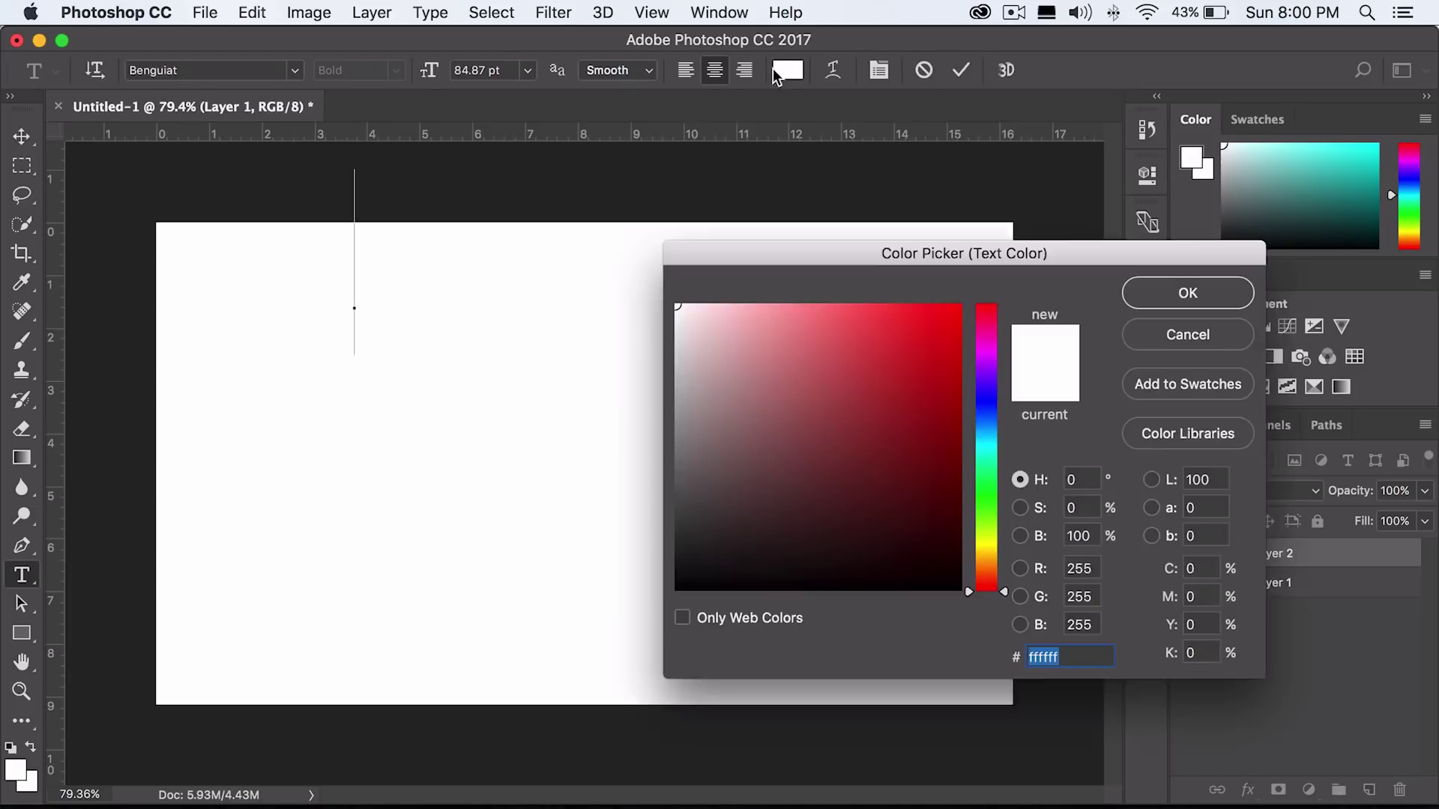
left_click_drag(884, 476, 1204, 691)
key("Return")
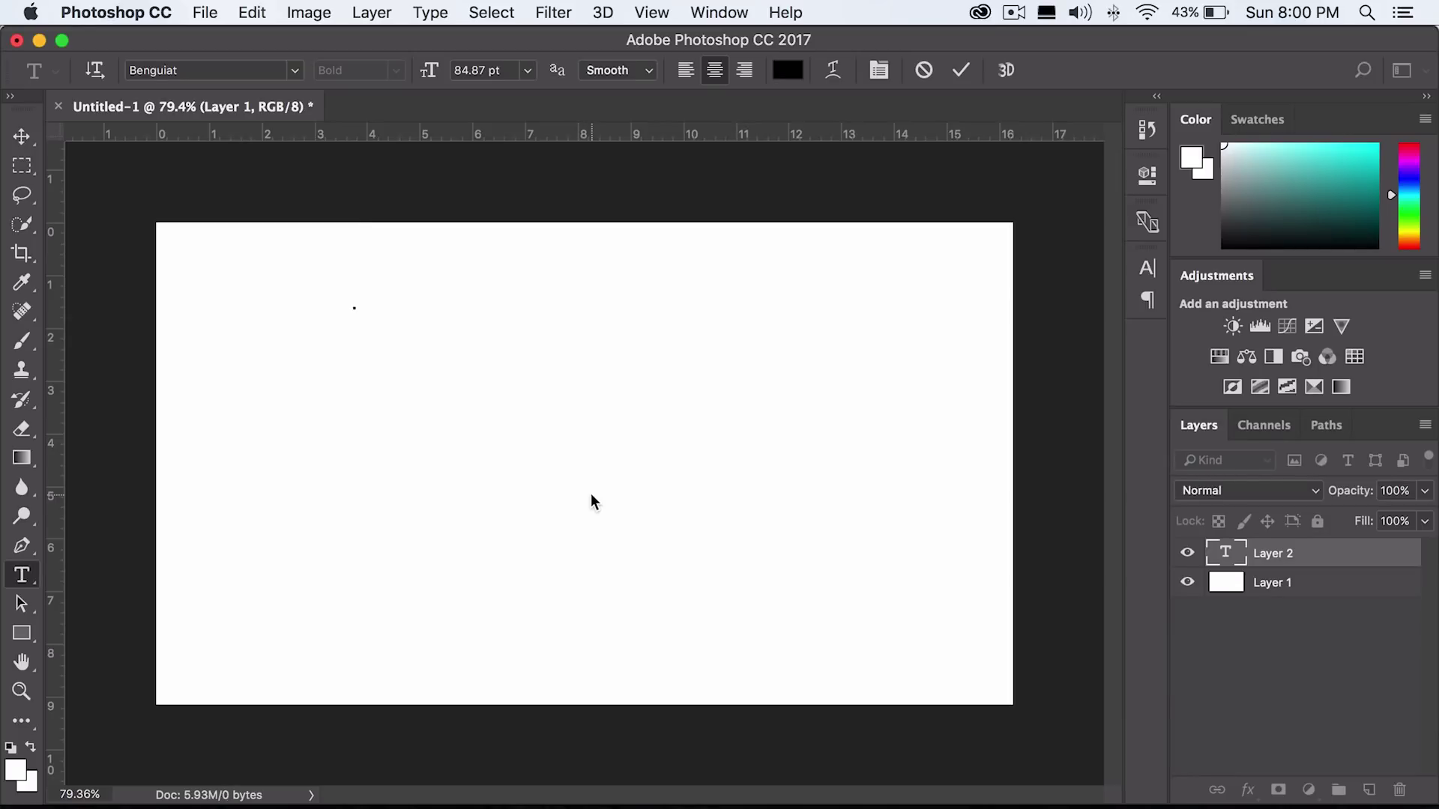
type("S")
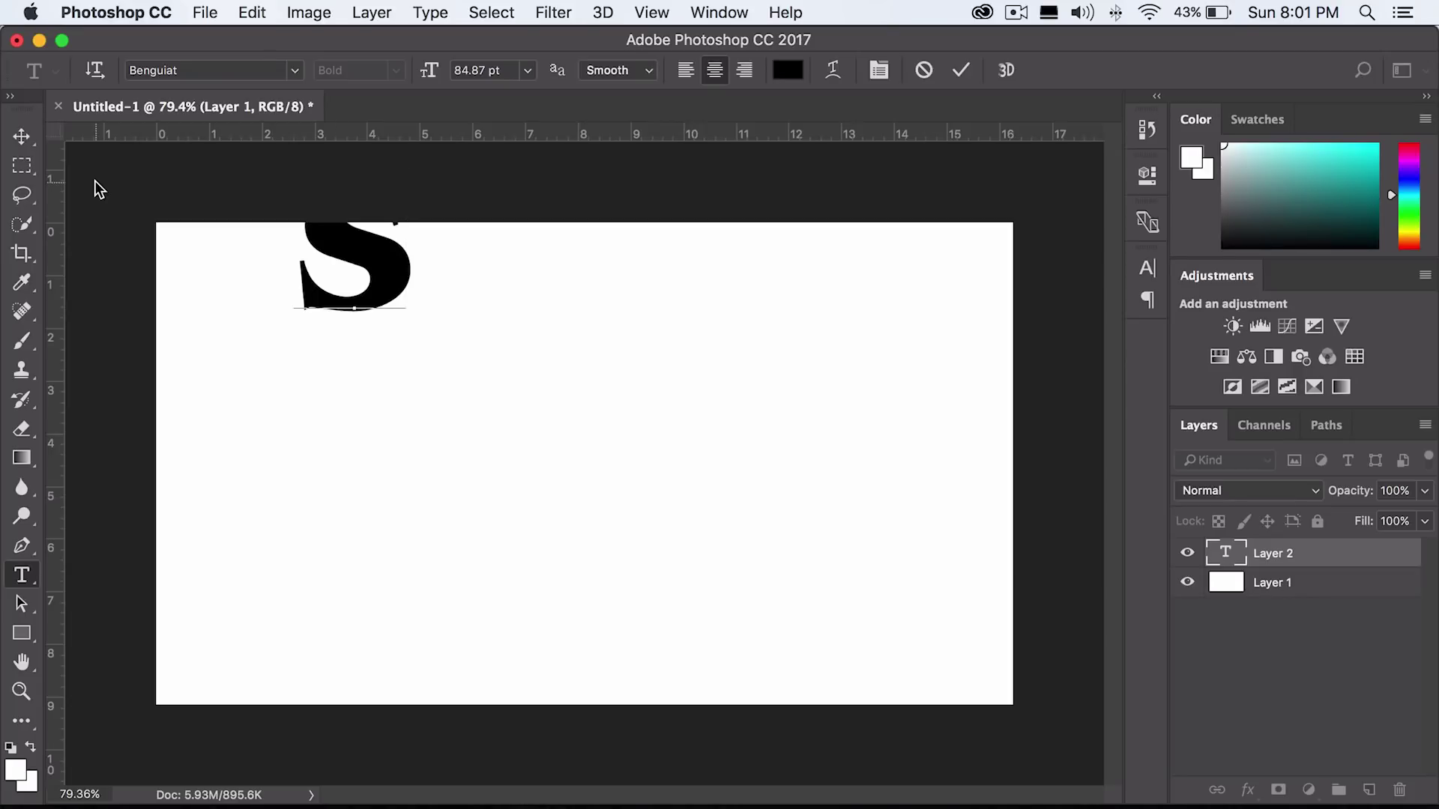
left_click(21, 136)
left_click_drag(373, 266, 373, 406)
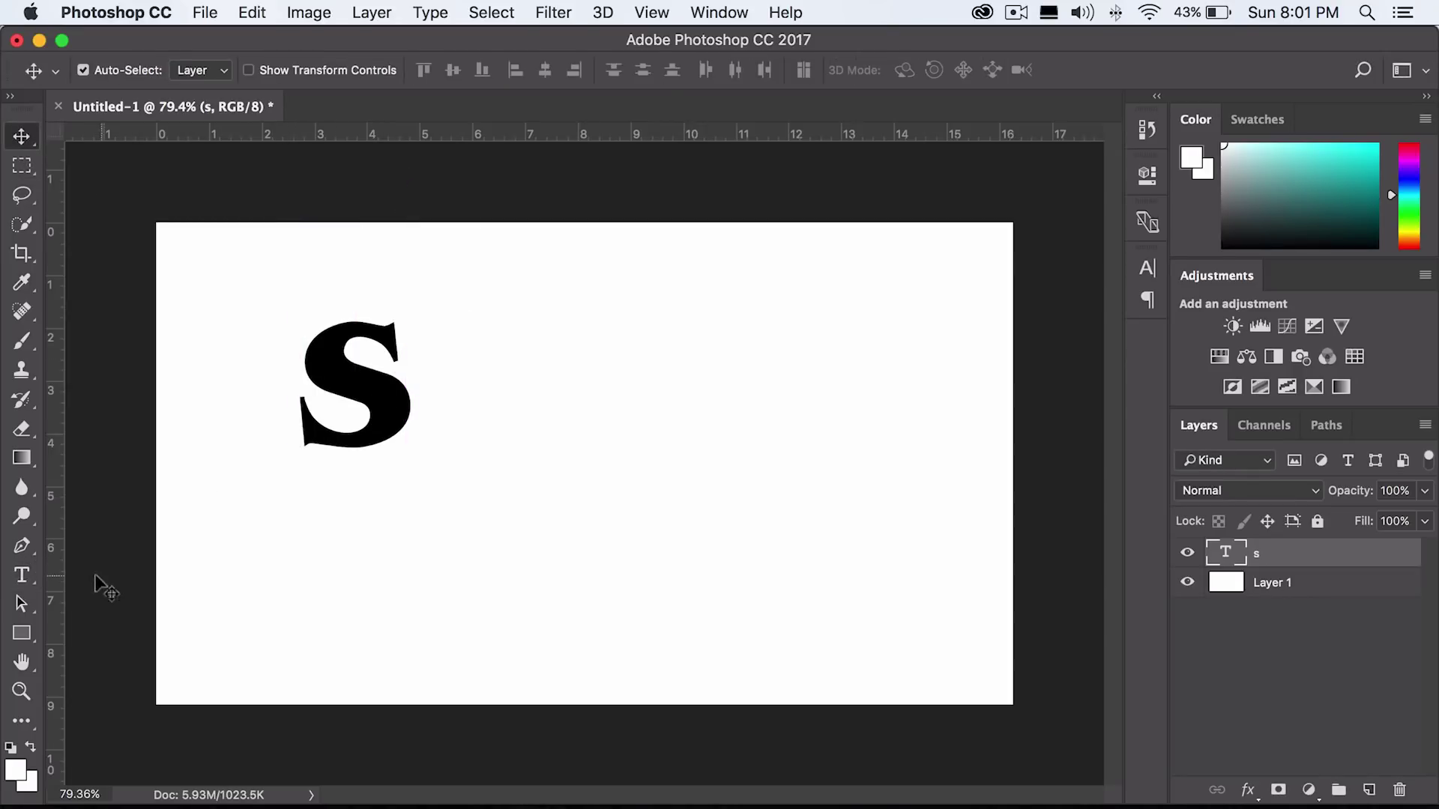
Add an N text layer at the right and move it level with the S.
left_click(21, 575)
left_click(853, 338)
type("N")
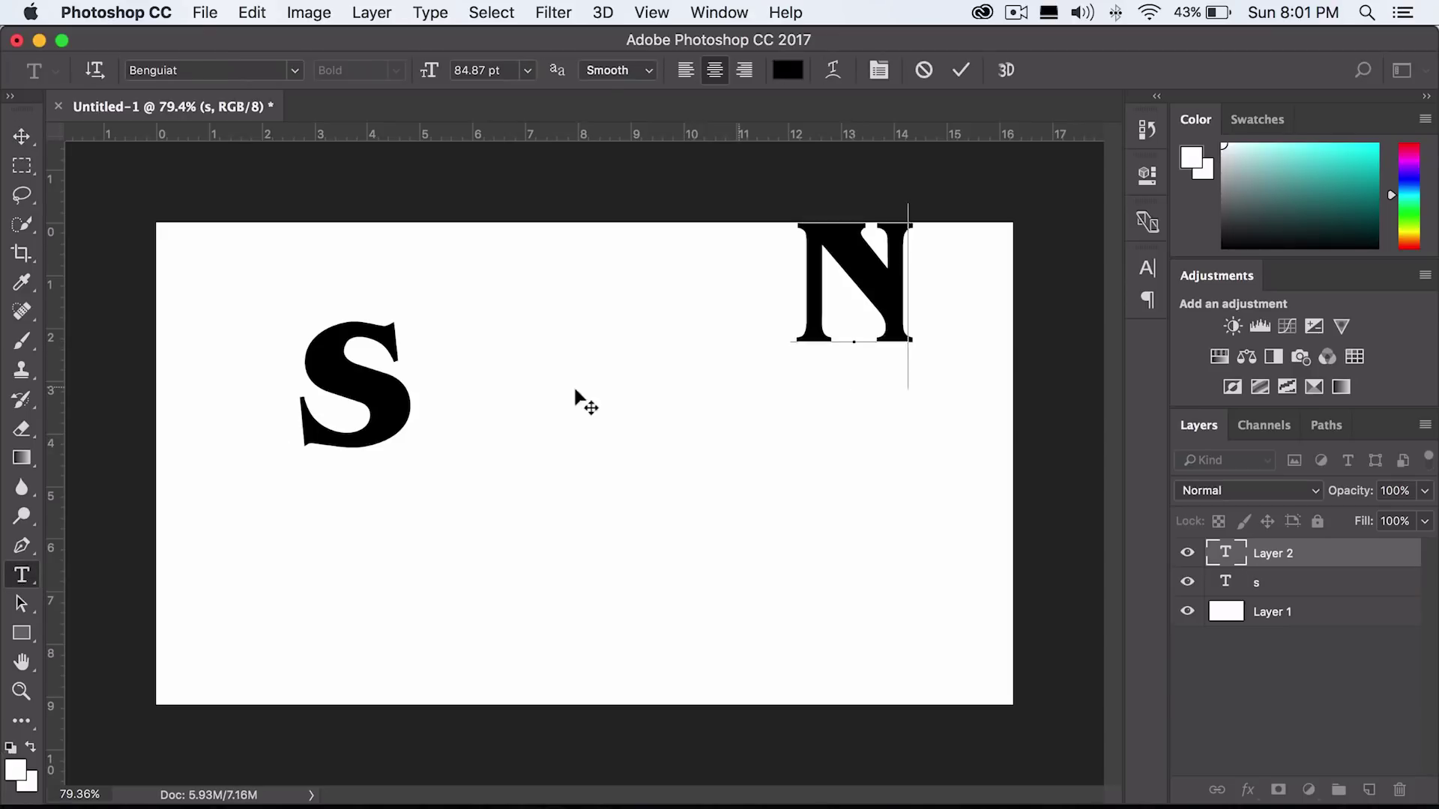
left_click(21, 136)
left_click_drag(890, 297, 874, 367)
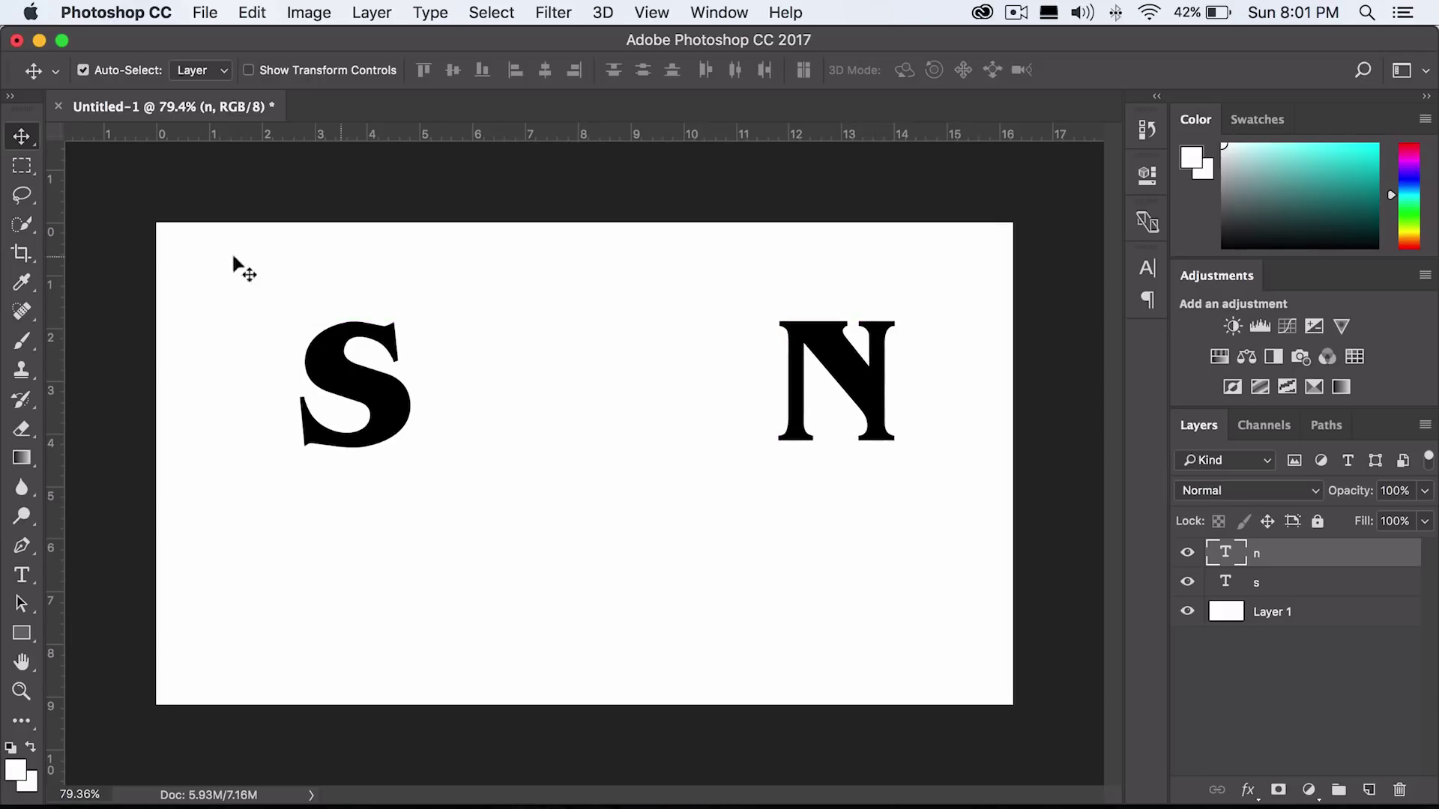
Type TEVEN on a new text layer below the S.
left_click(23, 571)
left_click(528, 578)
type("T")
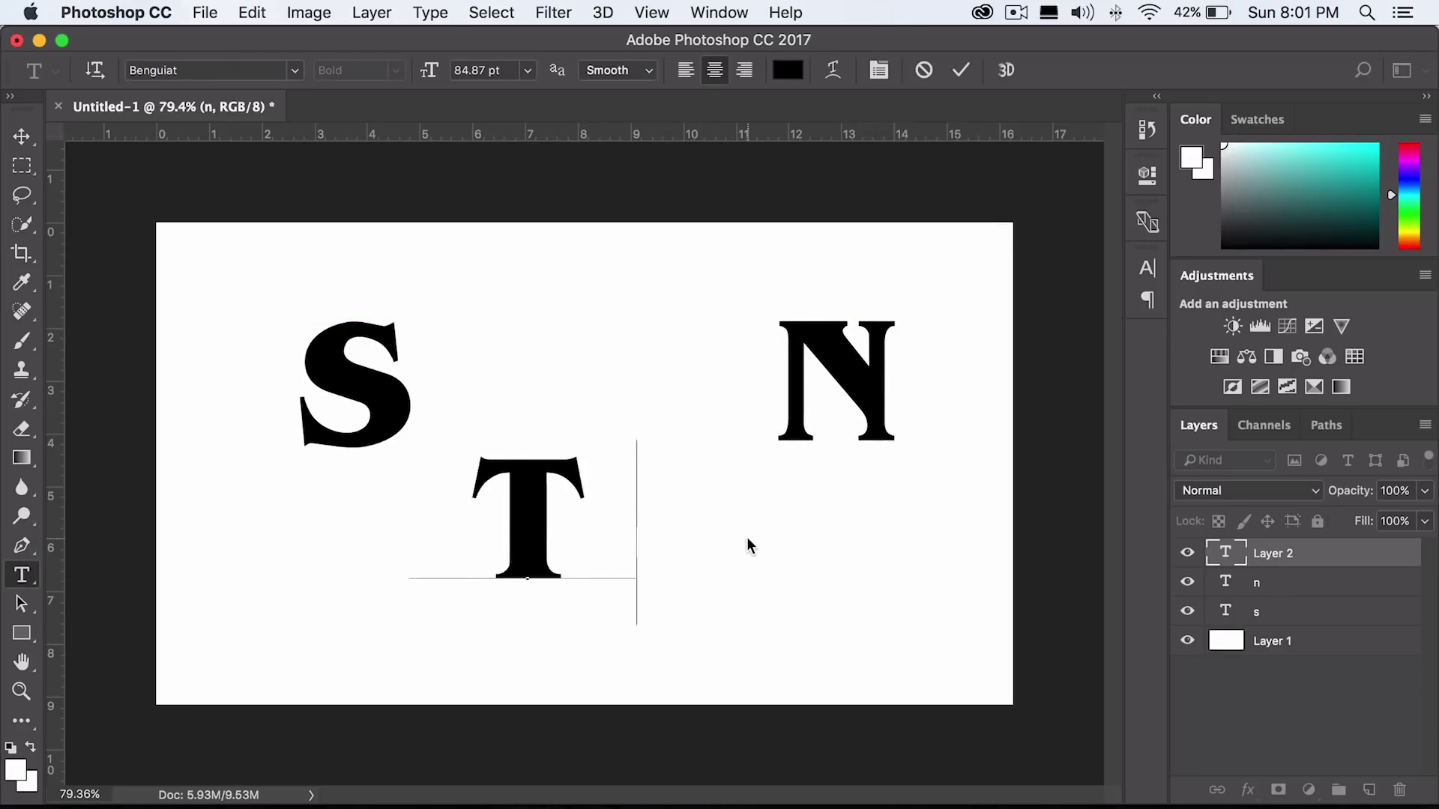
type("EVEN")
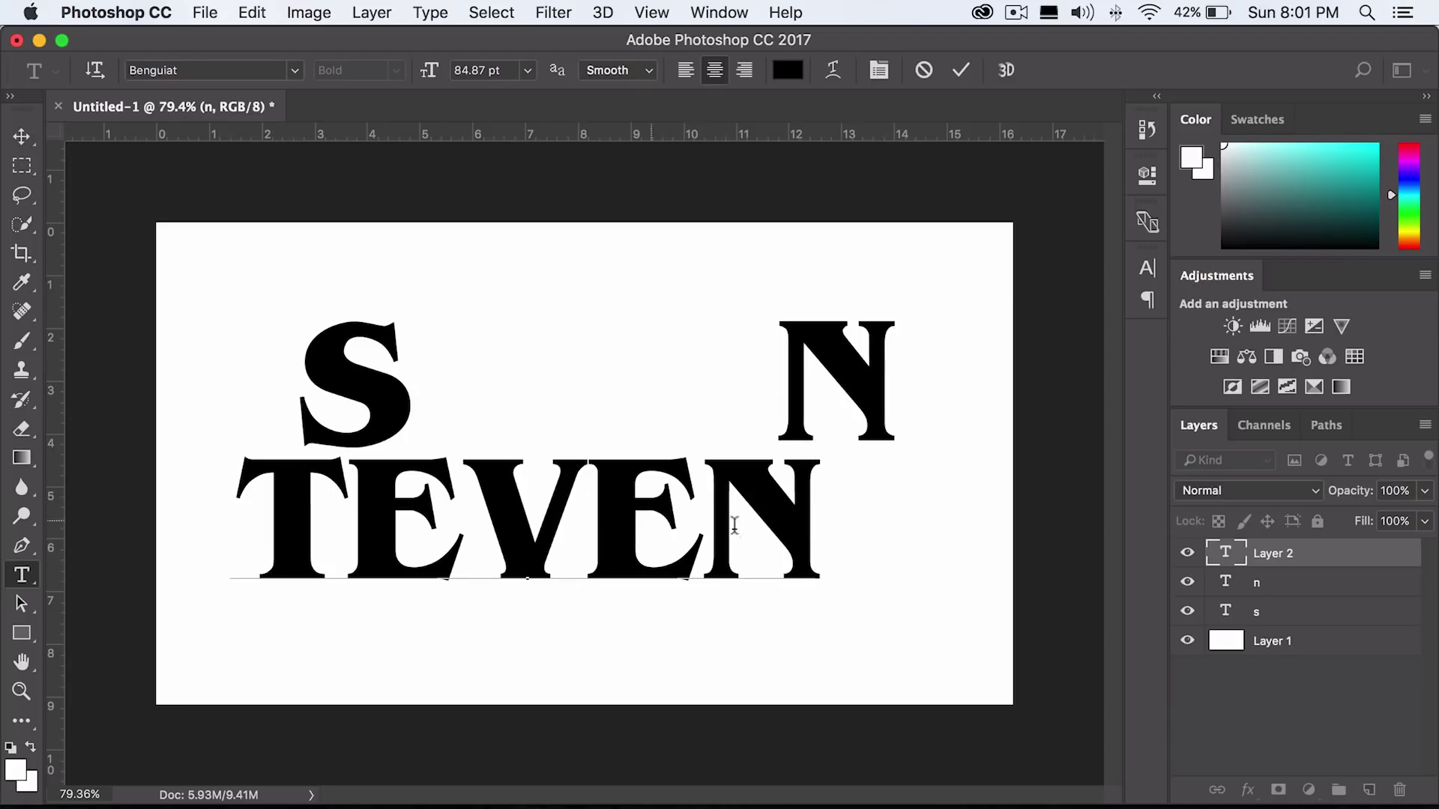
left_click_drag(819, 520, 155, 531)
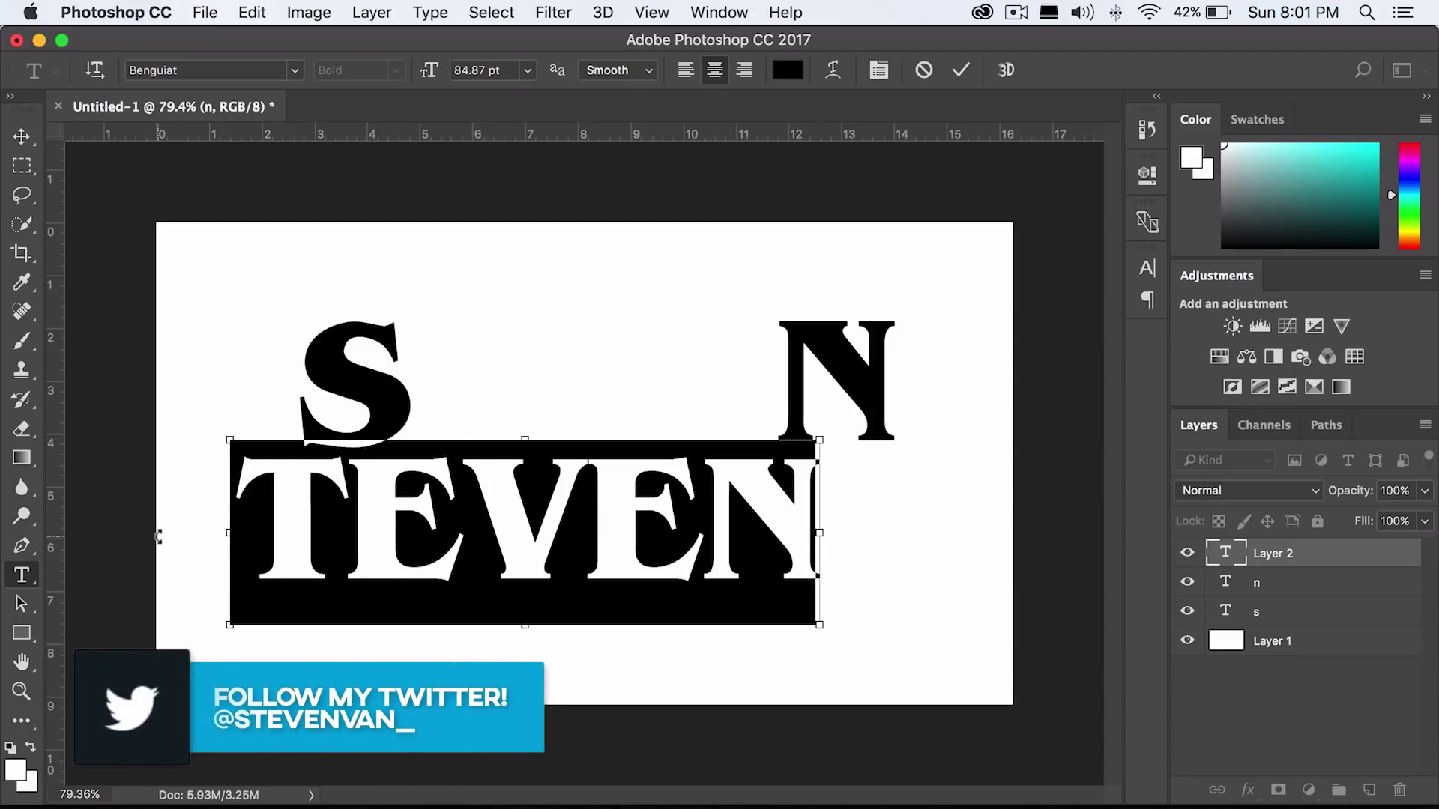
Set TEVEN's tracking to -40 in the Character panel and commit the text.
key("super+t")
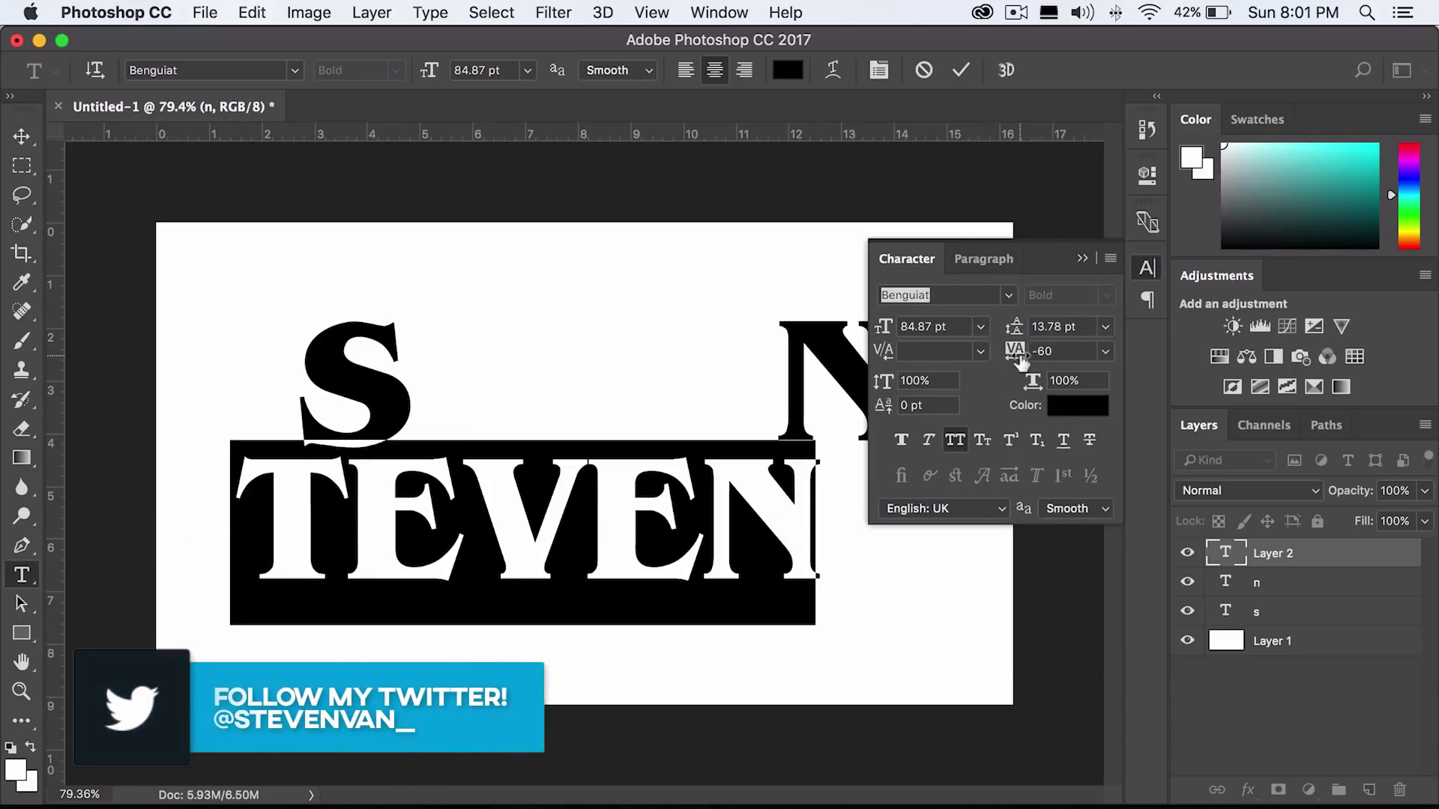
left_click_drag(1016, 352, 1015, 357)
left_click(569, 502)
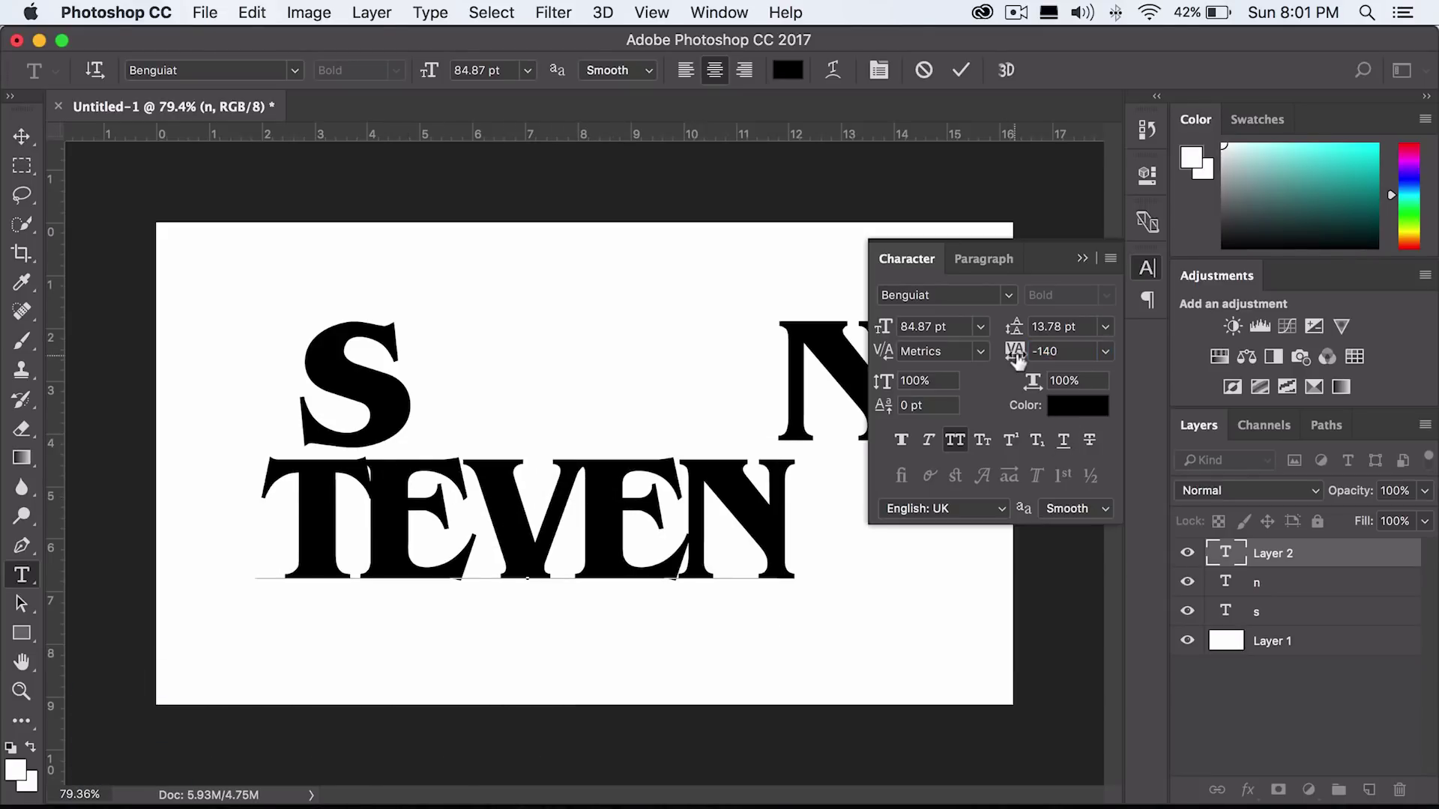
left_click_drag(1013, 354, 1017, 353)
key("ctrl+a")
left_click_drag(1020, 352, 1005, 358)
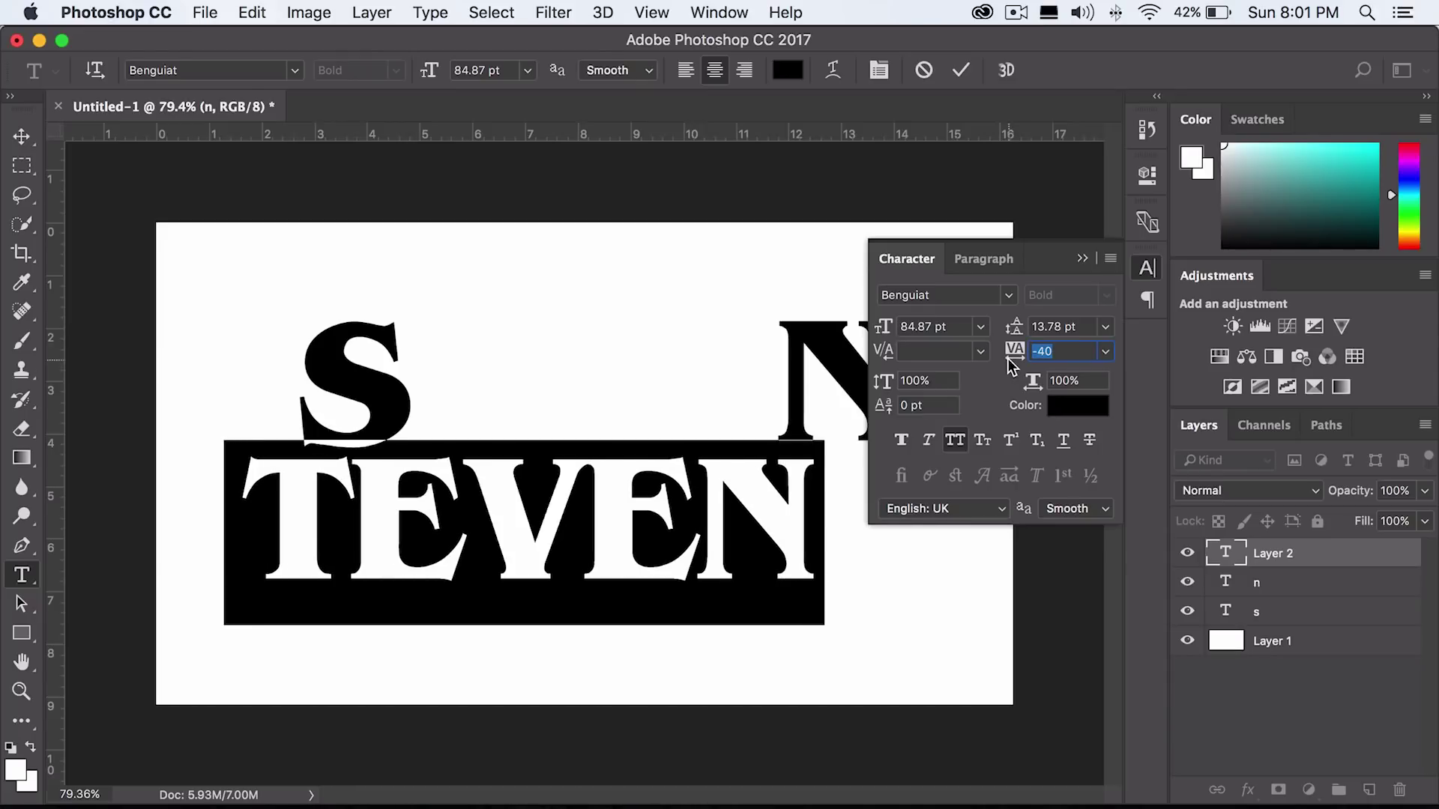
left_click(961, 70)
Scale TEVEN down with Free Transform and move it up beside the S.
left_click(21, 136)
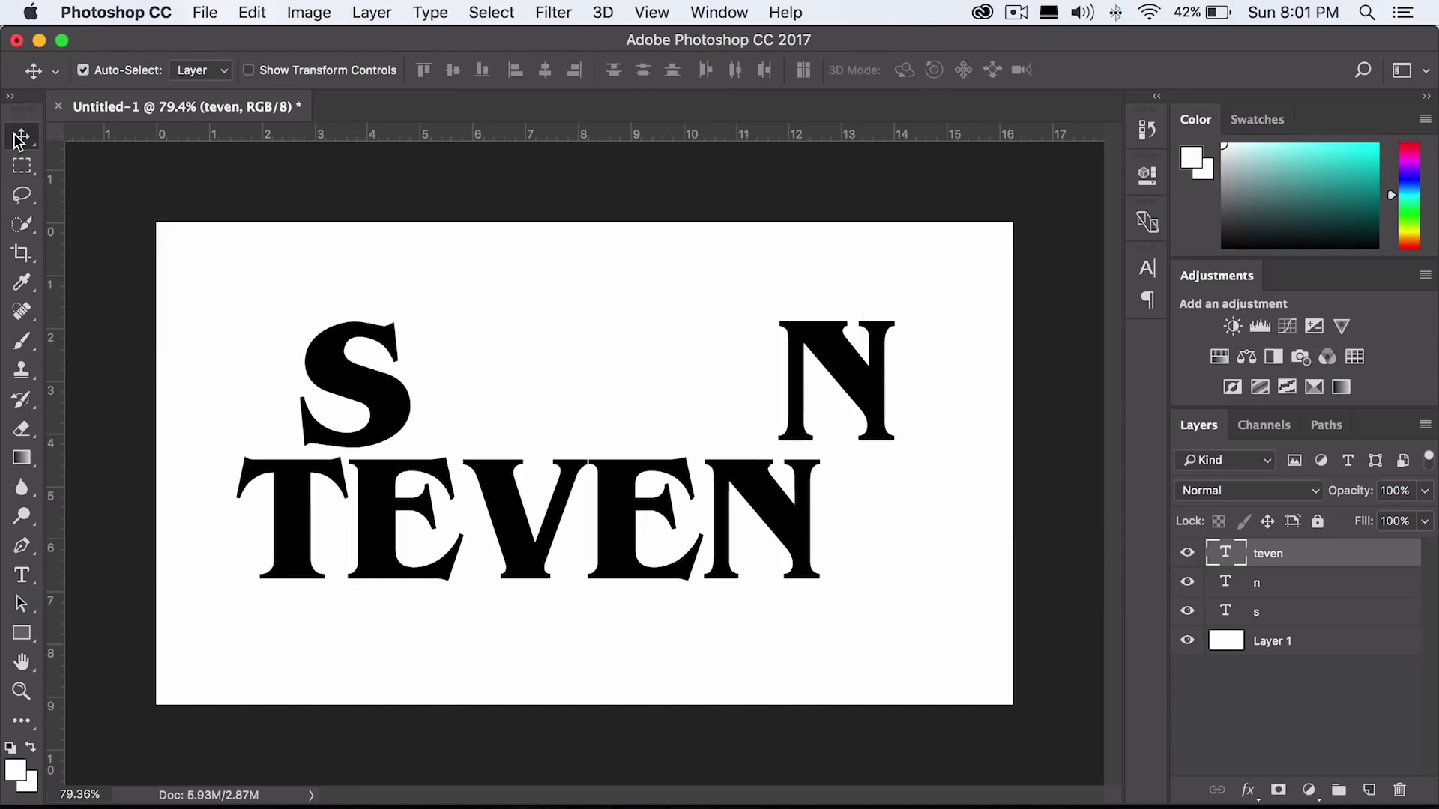
left_click_drag(551, 551, 608, 552)
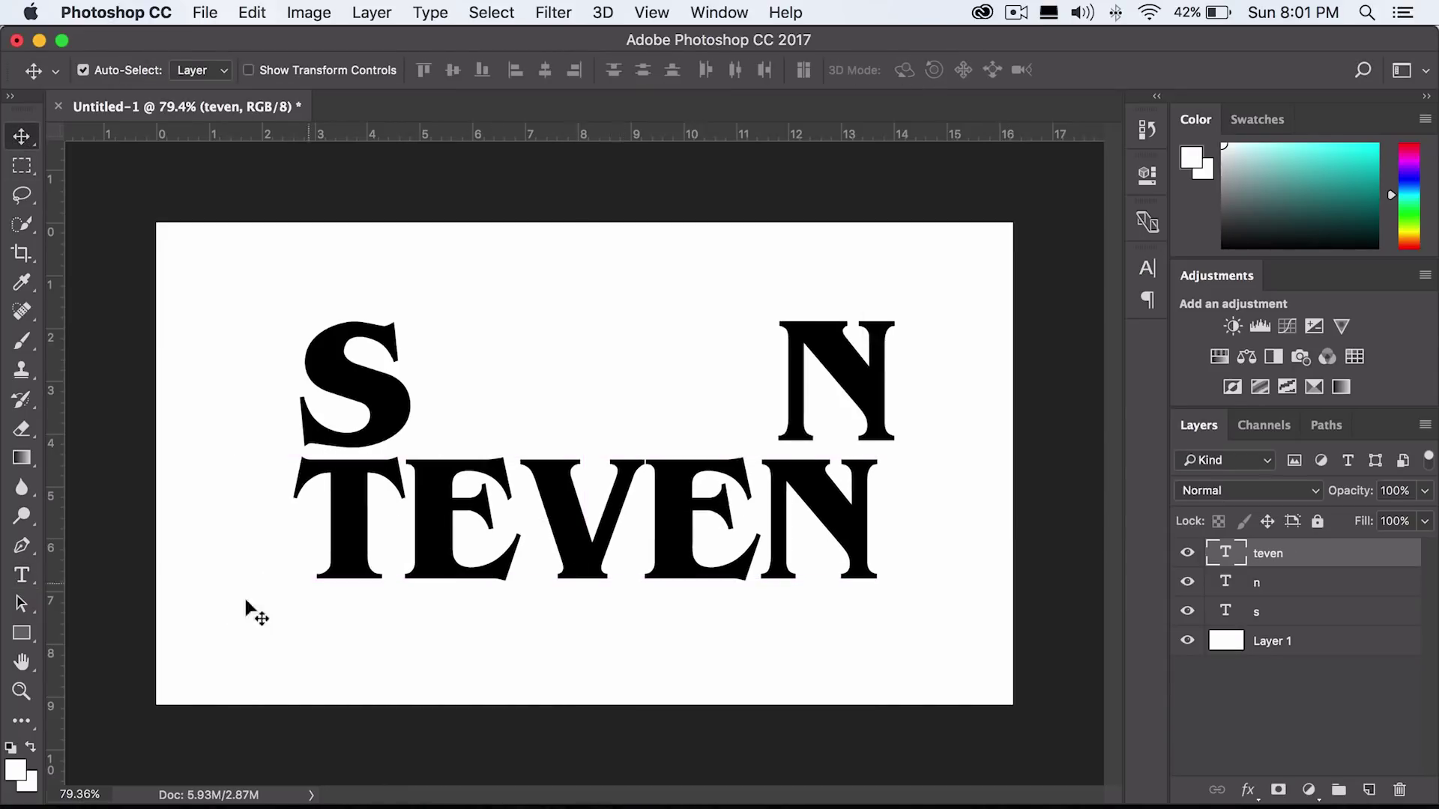
left_click(21, 575)
double_click(511, 540)
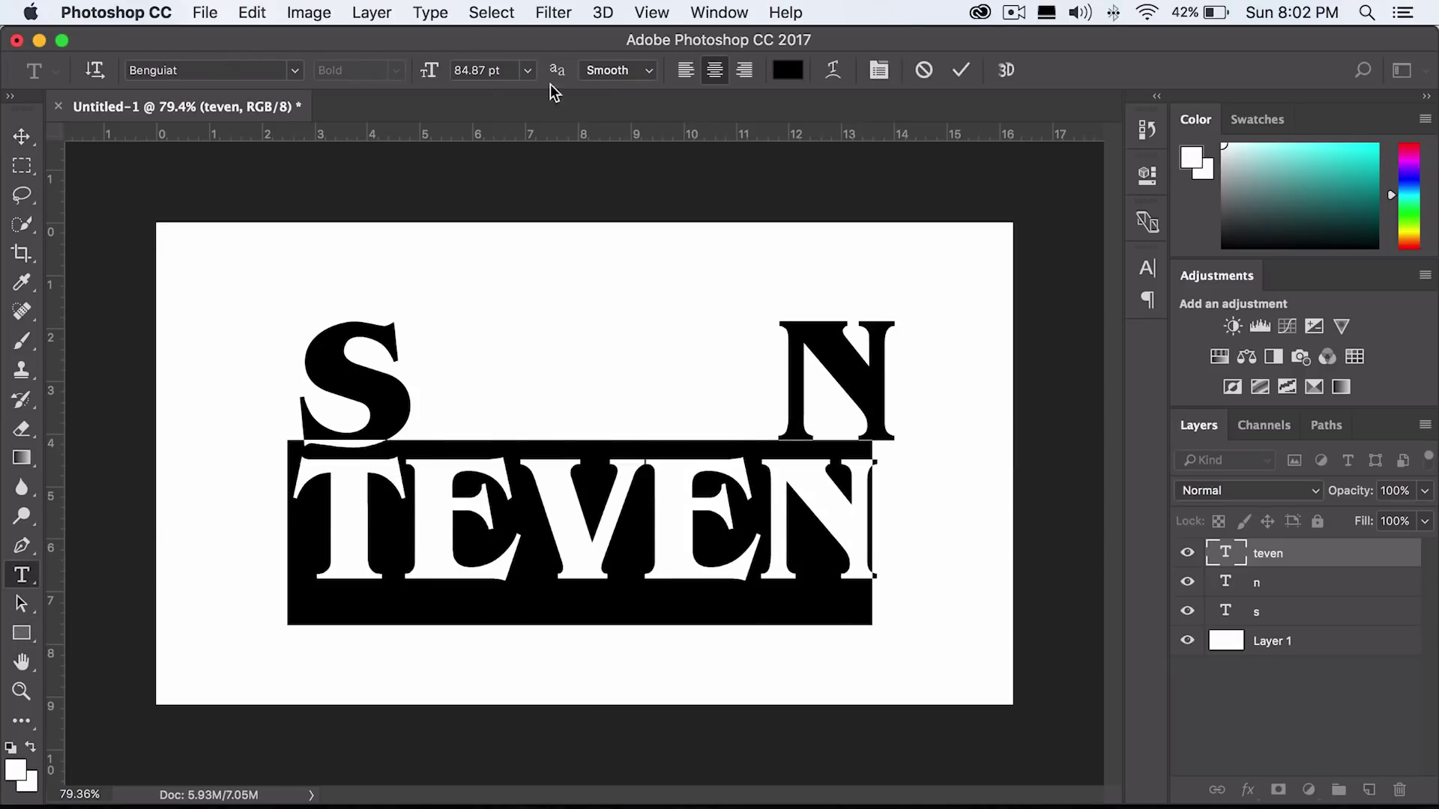
left_click(923, 69)
key("v")
key("super+t")
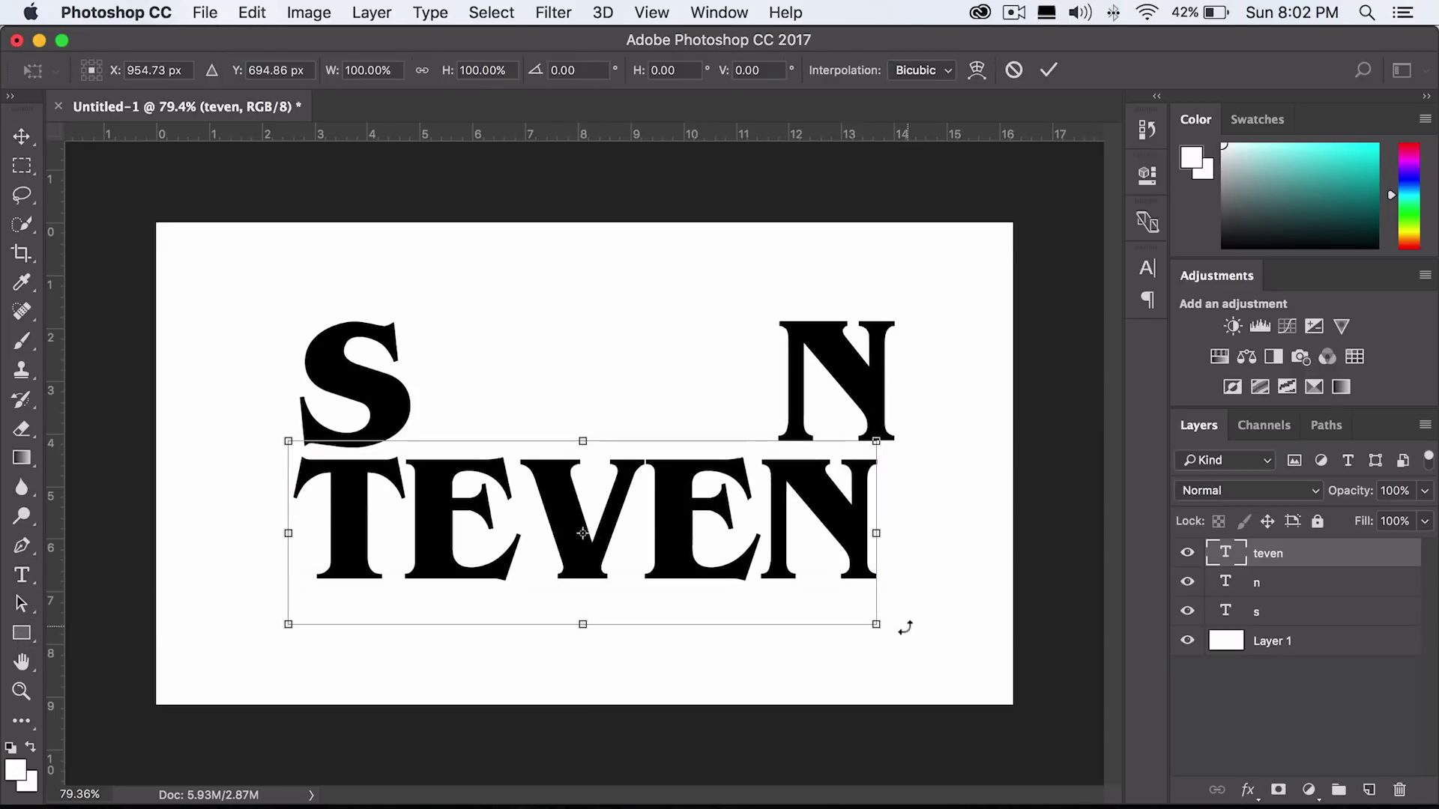
left_click_drag(883, 629, 700, 565)
key("Return")
left_click_drag(563, 460, 645, 370)
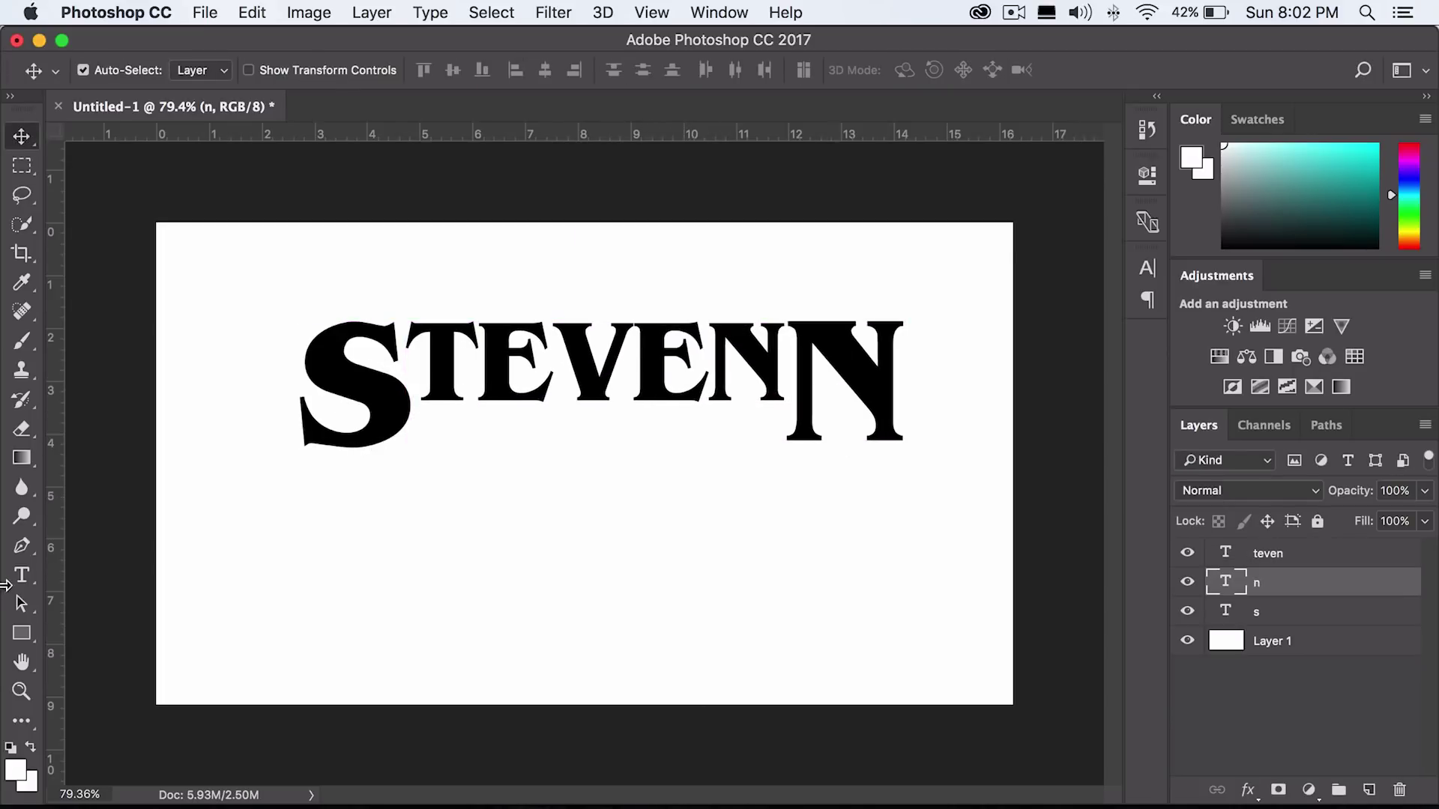
Delete TEVEN's final N and slide TEVE and the N together to read STEVEN.
key("t")
left_click(733, 368)
key("shift+Right")
key("BackSpace")
key("super+Return")
key("v")
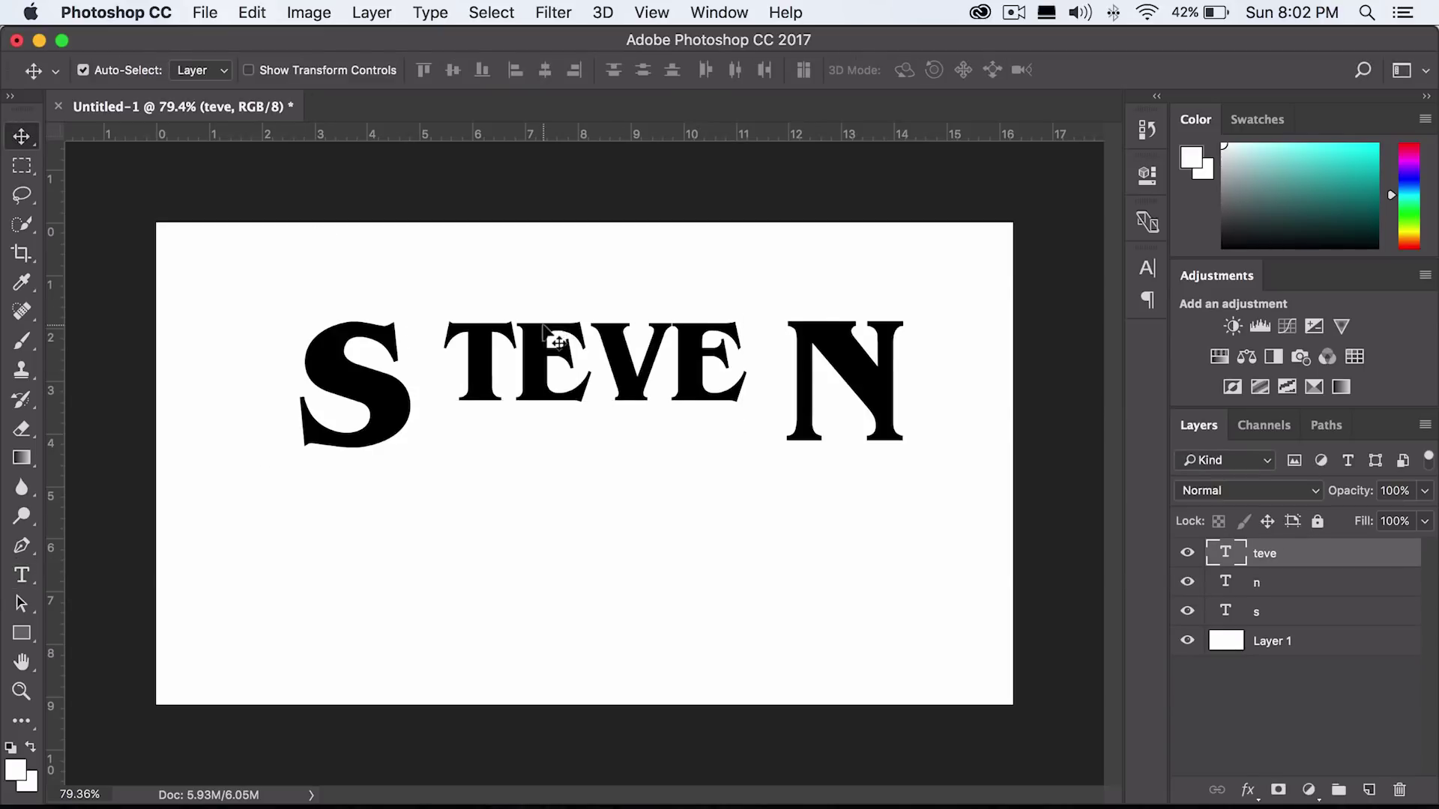
left_click_drag(541, 324, 501, 324)
left_click_drag(895, 324, 813, 325)
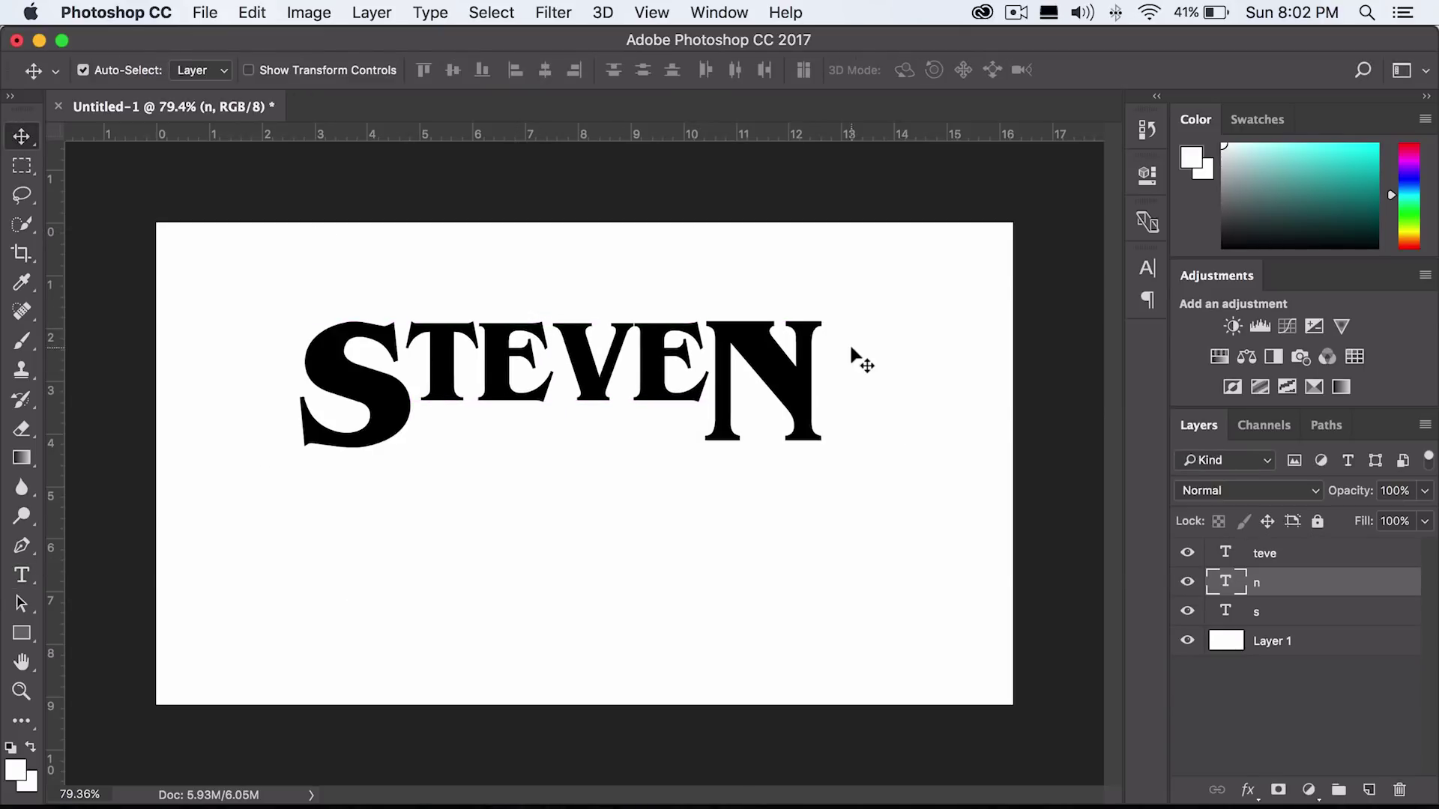
Start a new text layer below STEVEN above the background layer.
left_click(1337, 648)
key("t")
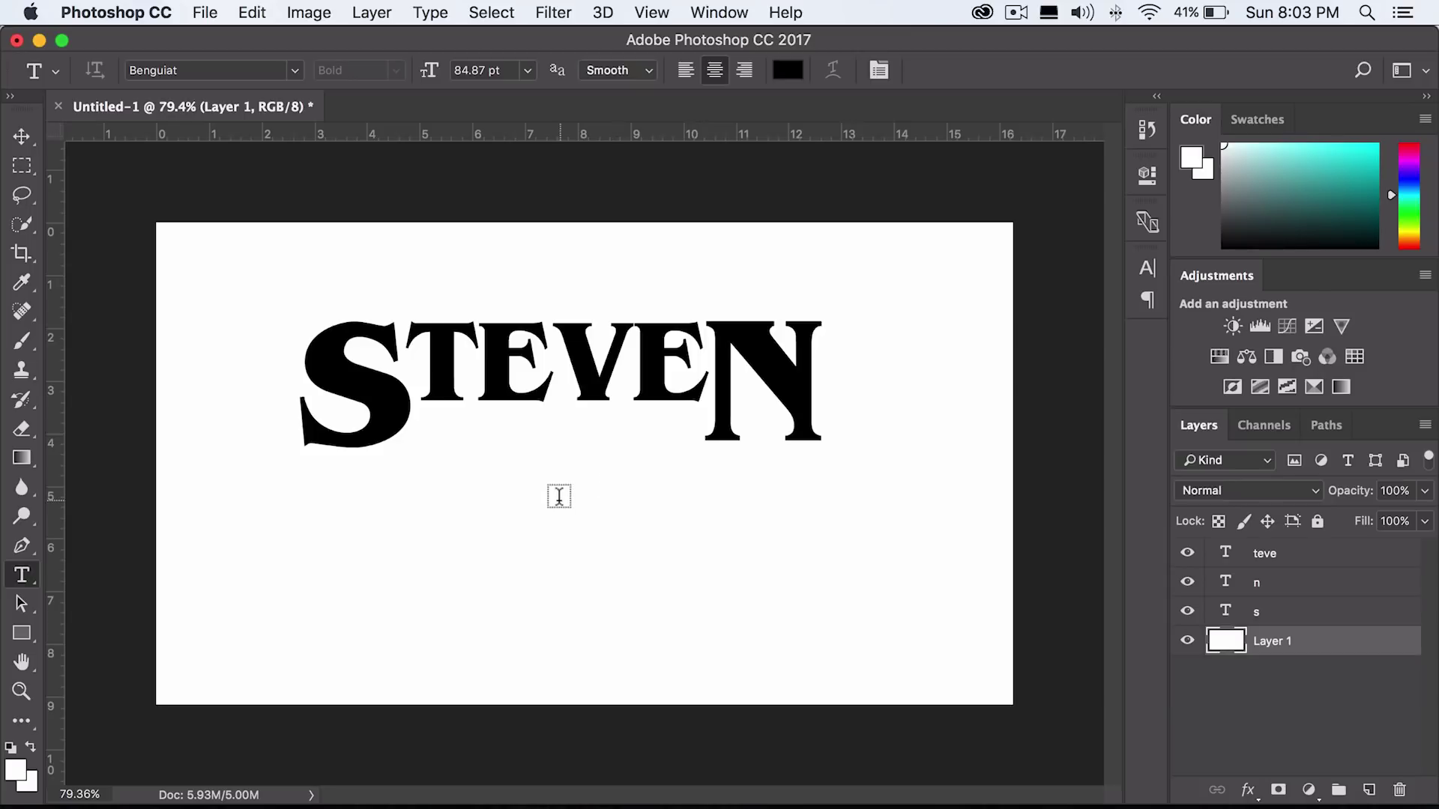
left_click(558, 497)
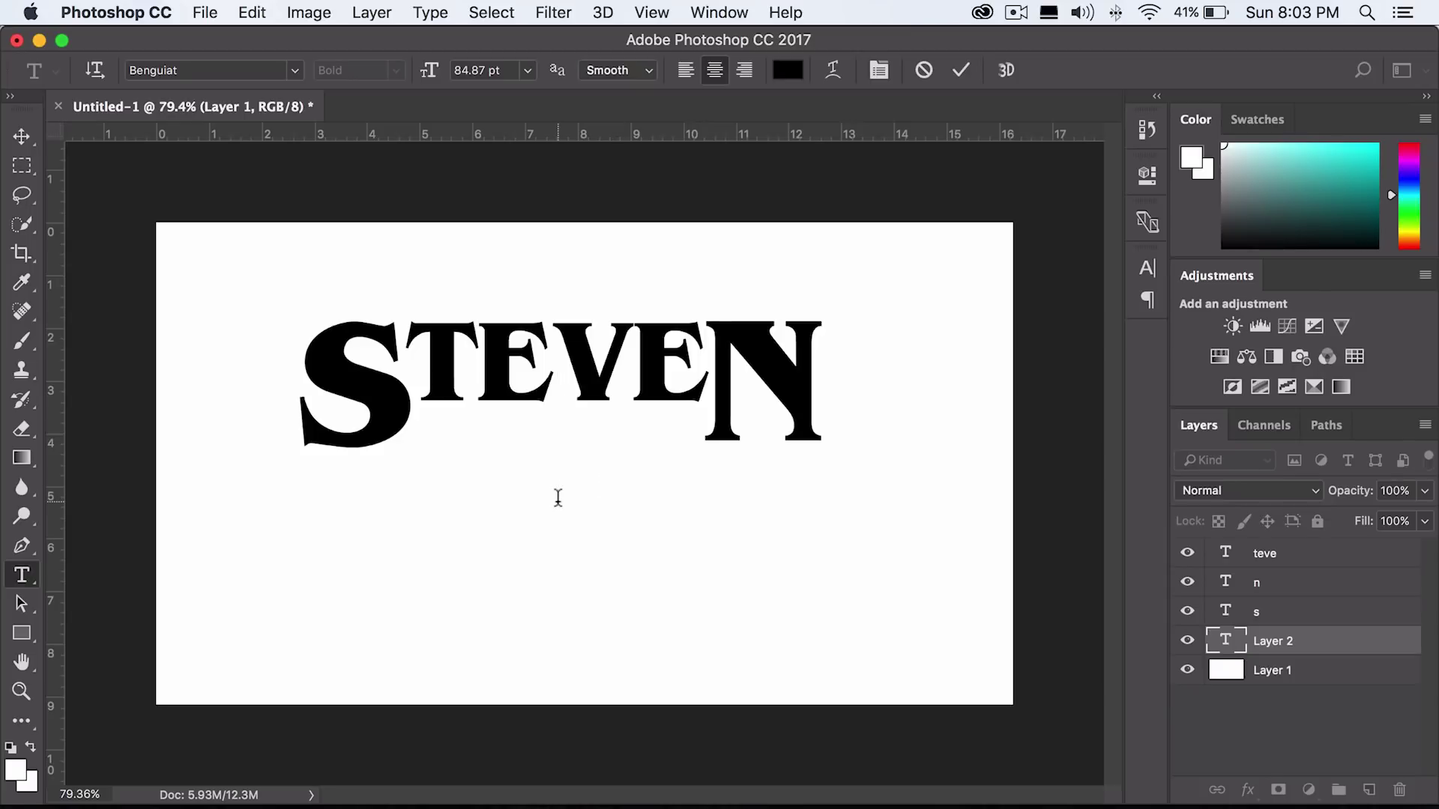
Type VAN, scale it down, and place it under STEVEN.
type("van")
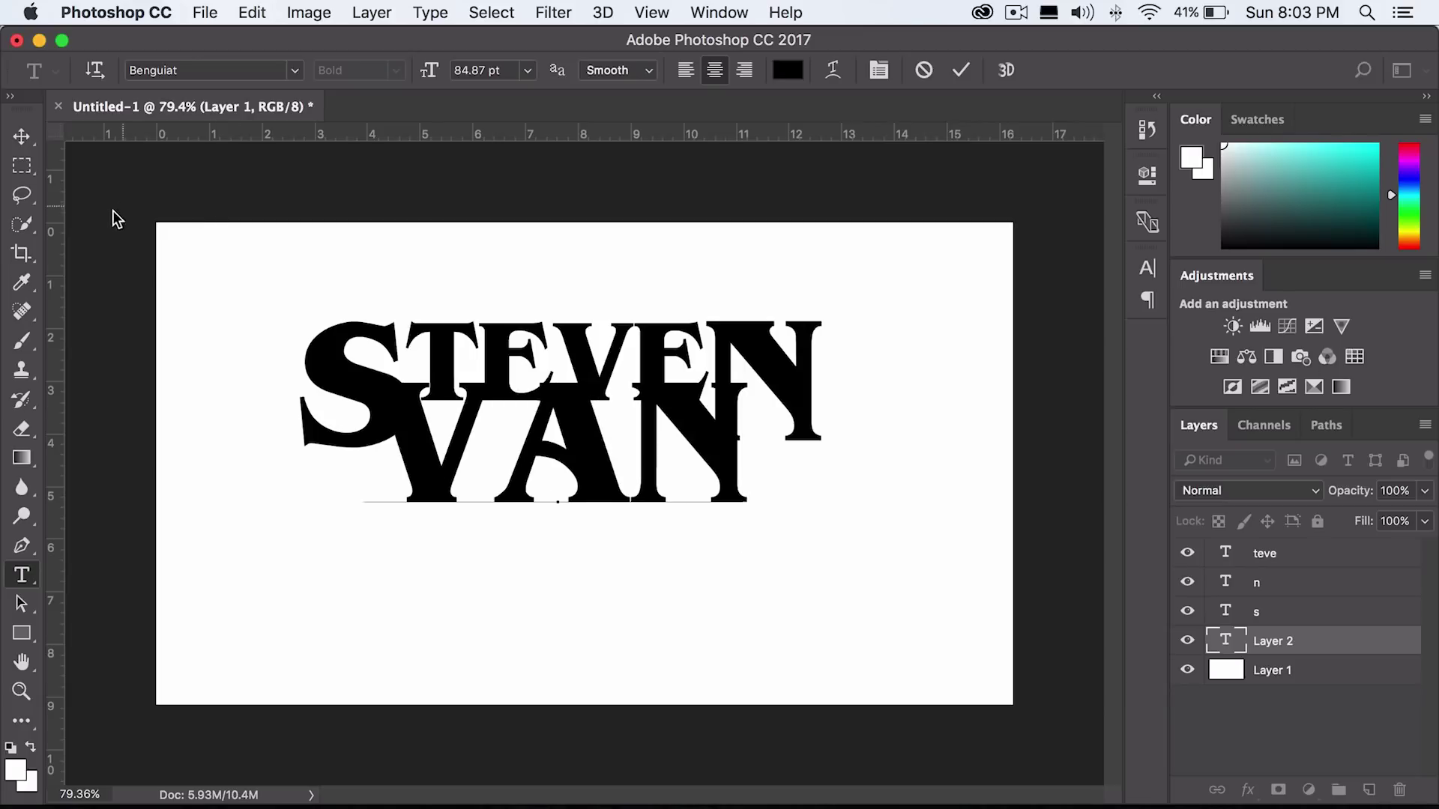
left_click(21, 136)
key("super+t")
left_click_drag(740, 538, 652, 501)
key("Return")
left_click_drag(521, 447, 570, 476)
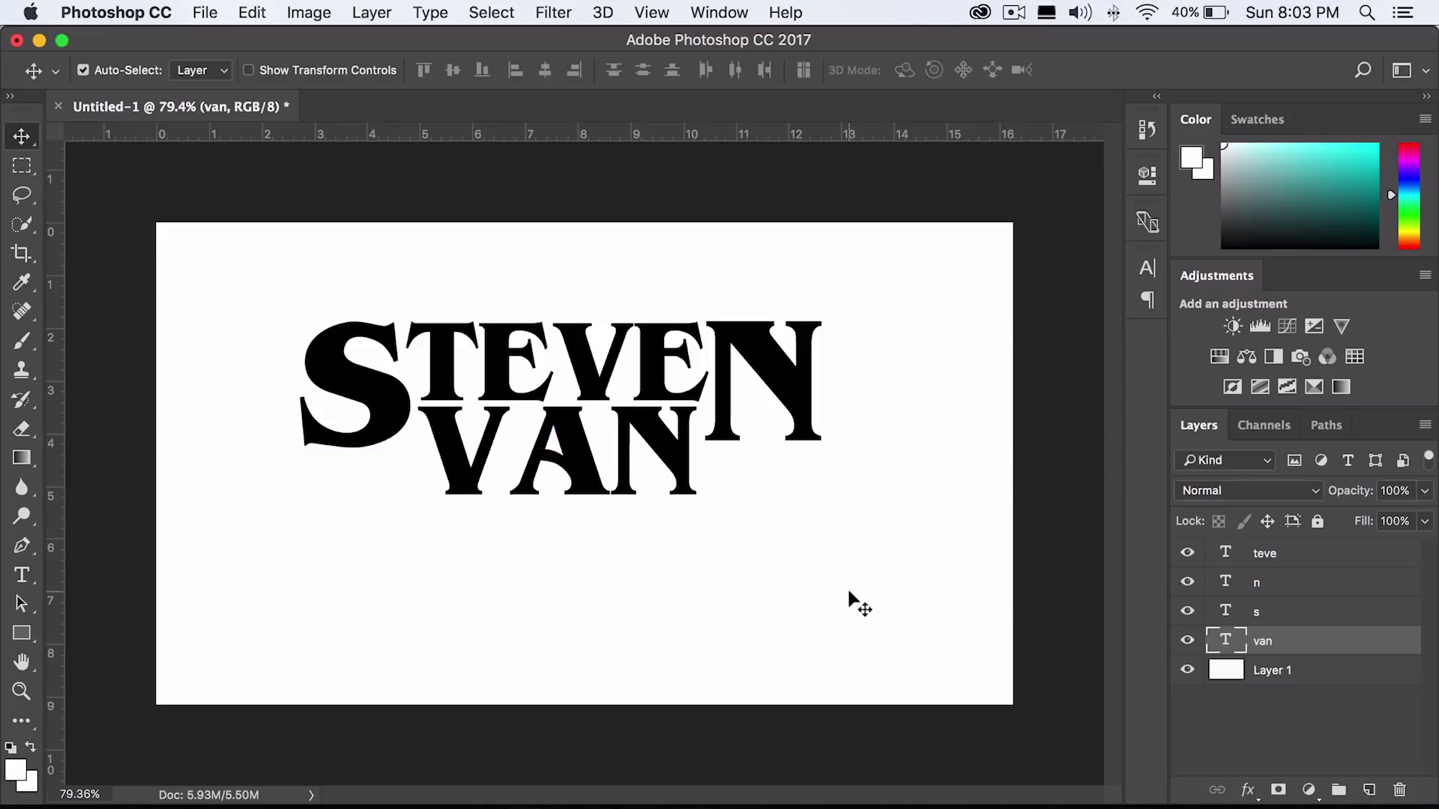
Group the s, teve and n layers and name the group STEVEN.
left_click(1267, 604)
left_click(1286, 563, "shift")
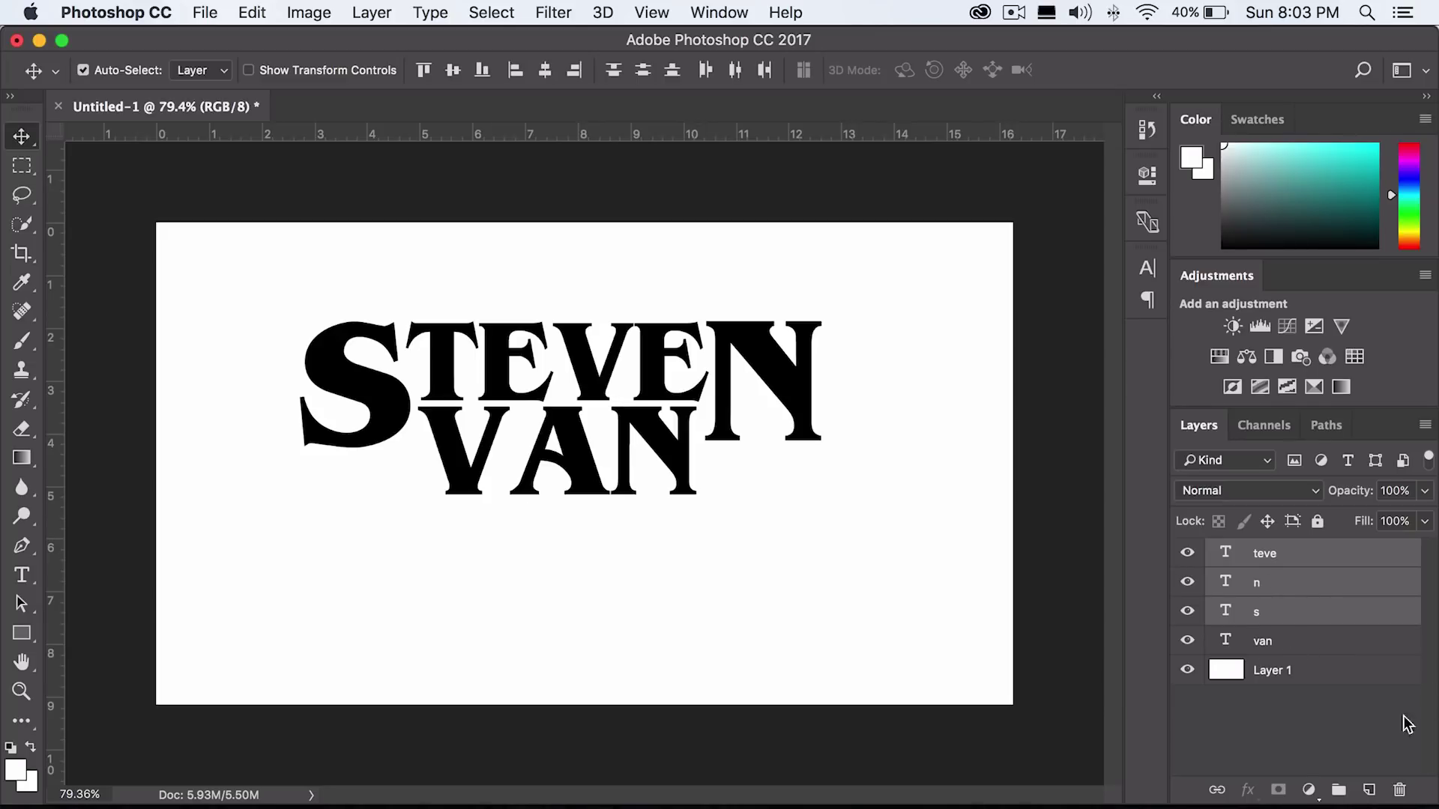
key("super+g")
key("super+shift+g")
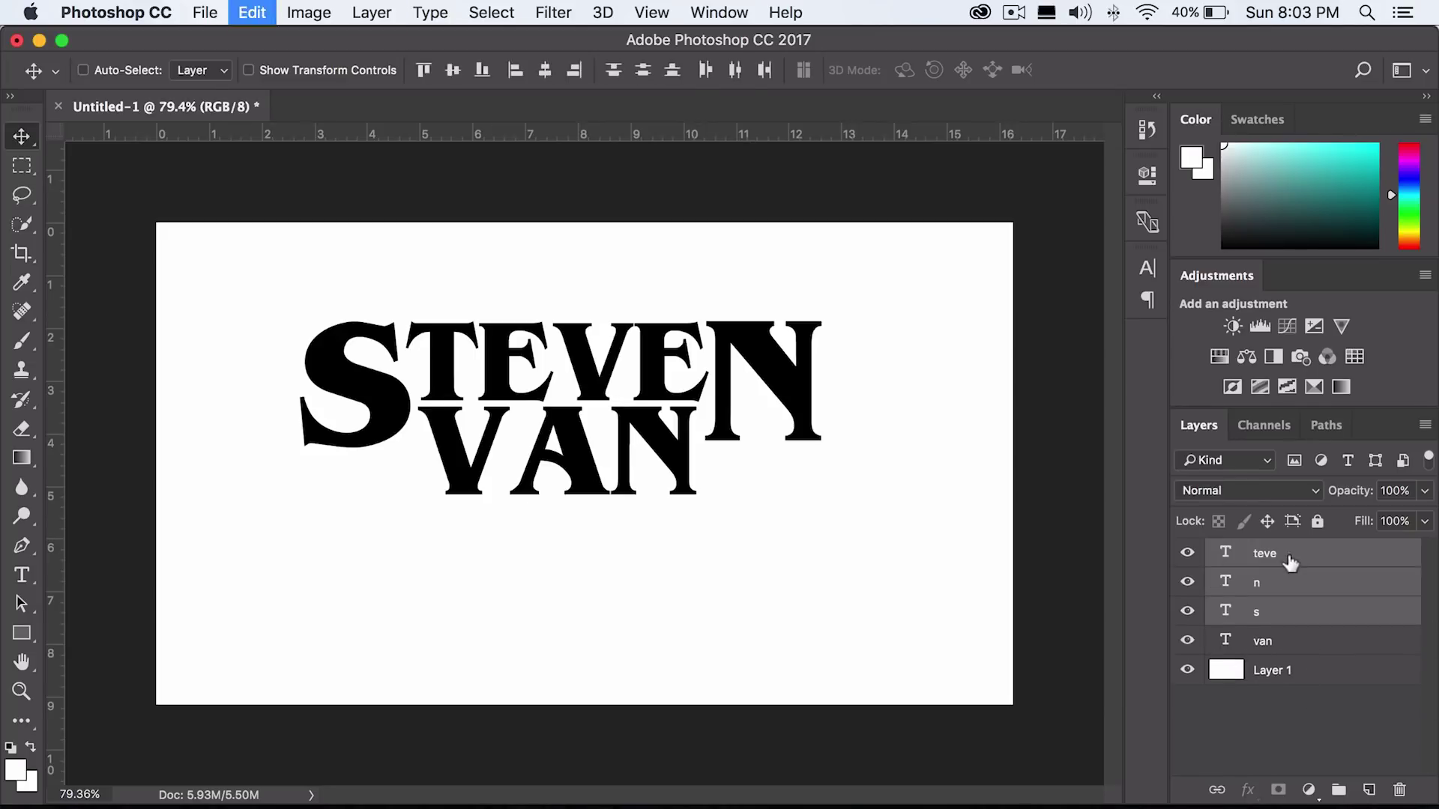
left_click_drag(1287, 561, 1339, 791)
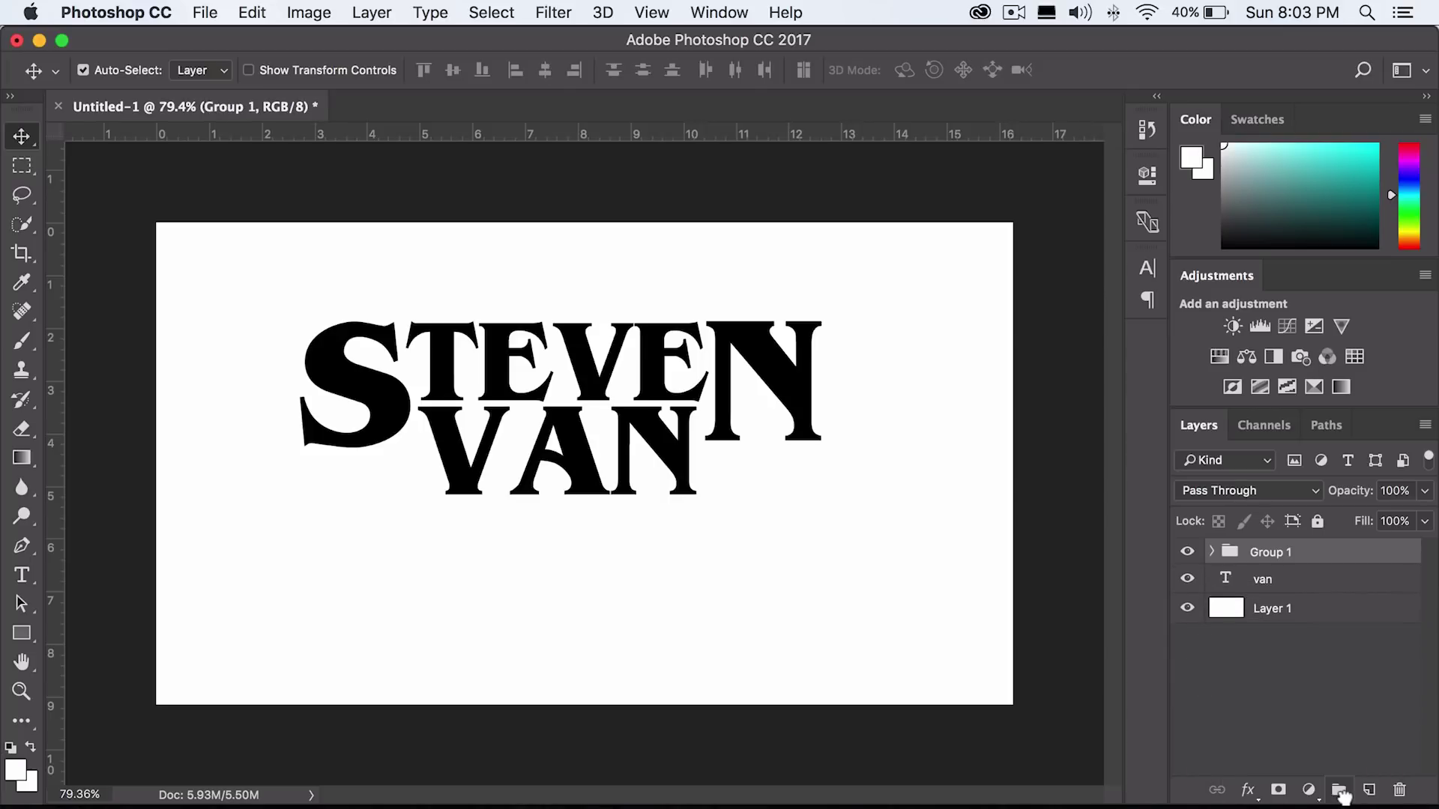
double_click(1274, 555)
type("STEVEN")
key("Return")
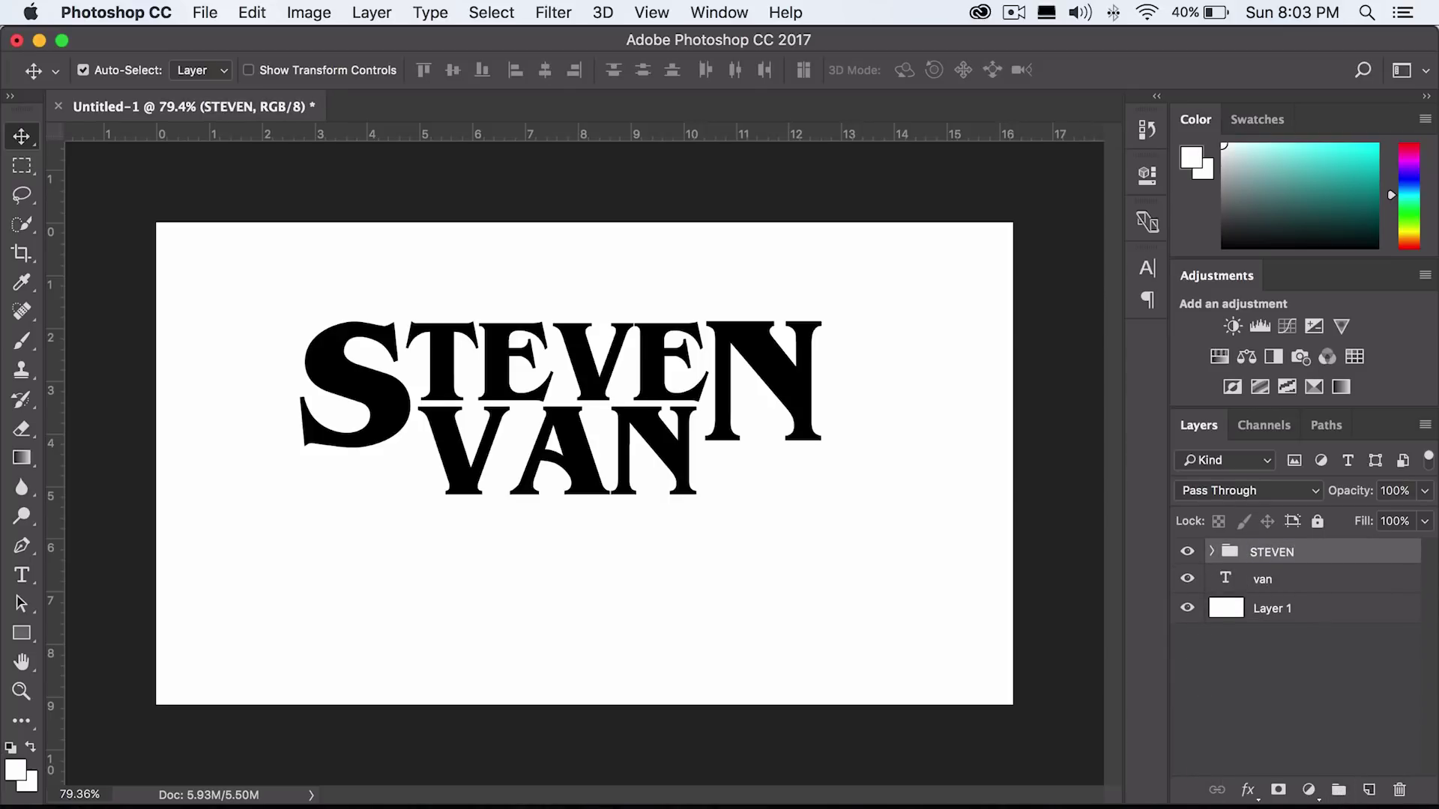
key("super+a")
Centre STEVEN and VAN horizontally on the canvas.
left_click(371, 12)
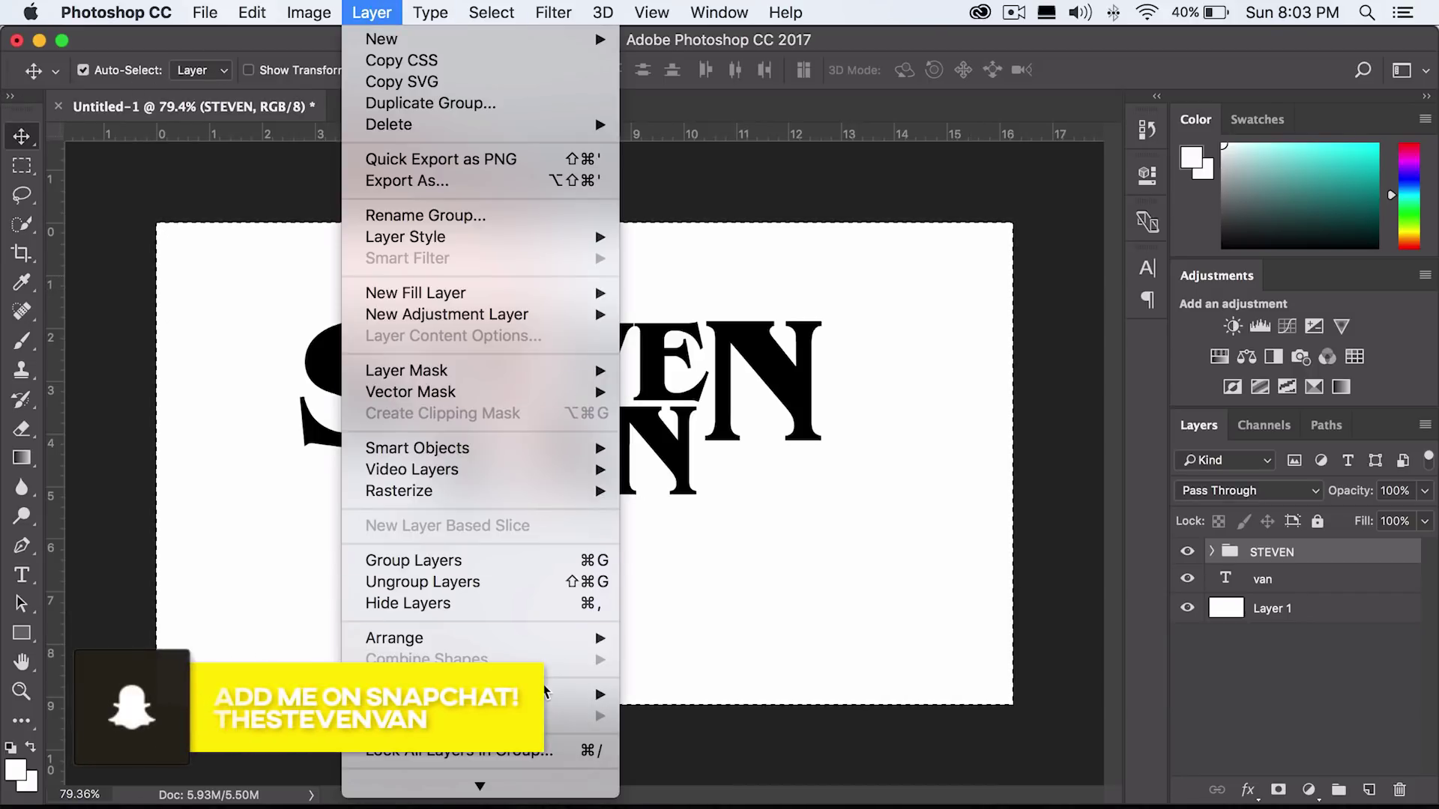
mouse_move(569, 694)
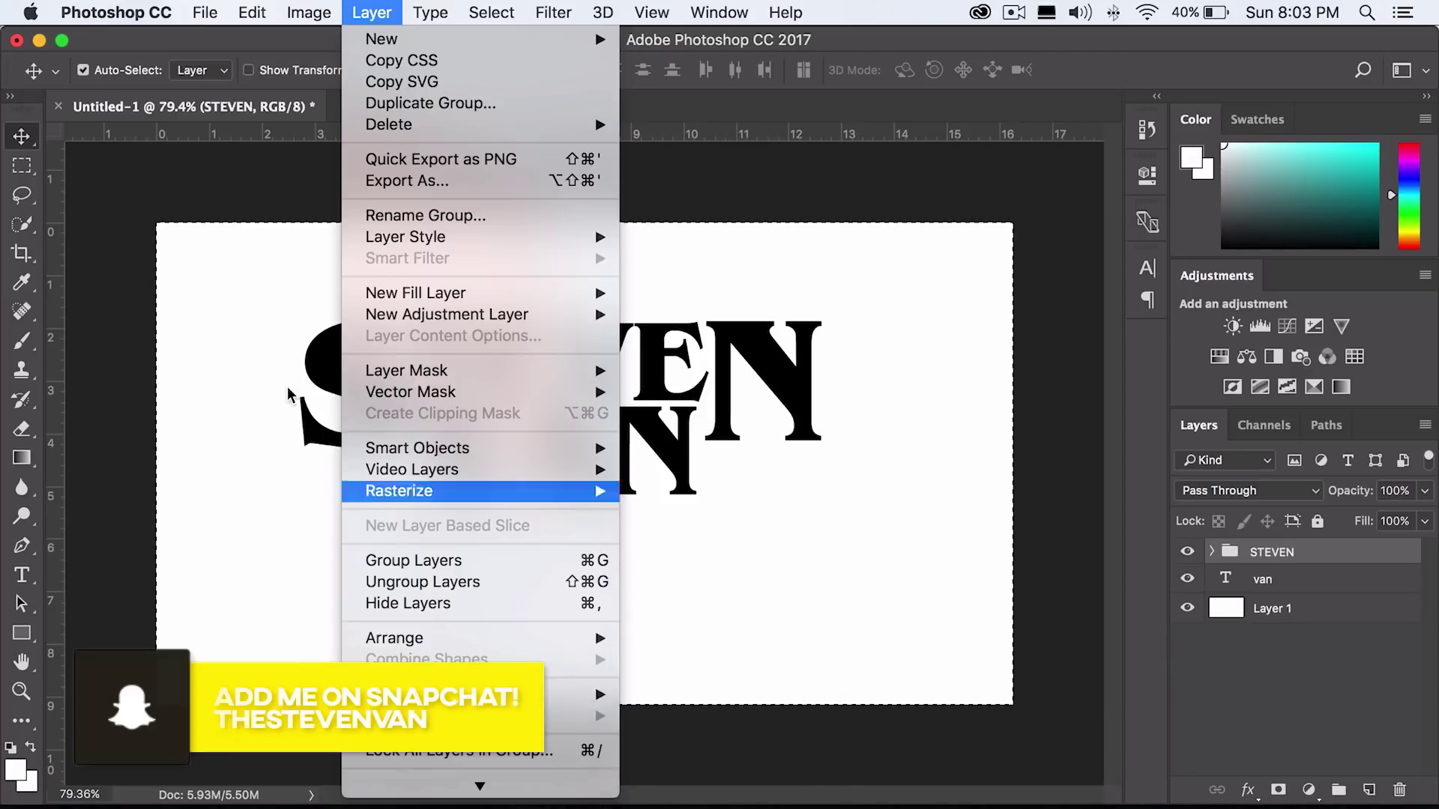
key("Escape")
left_click(545, 70)
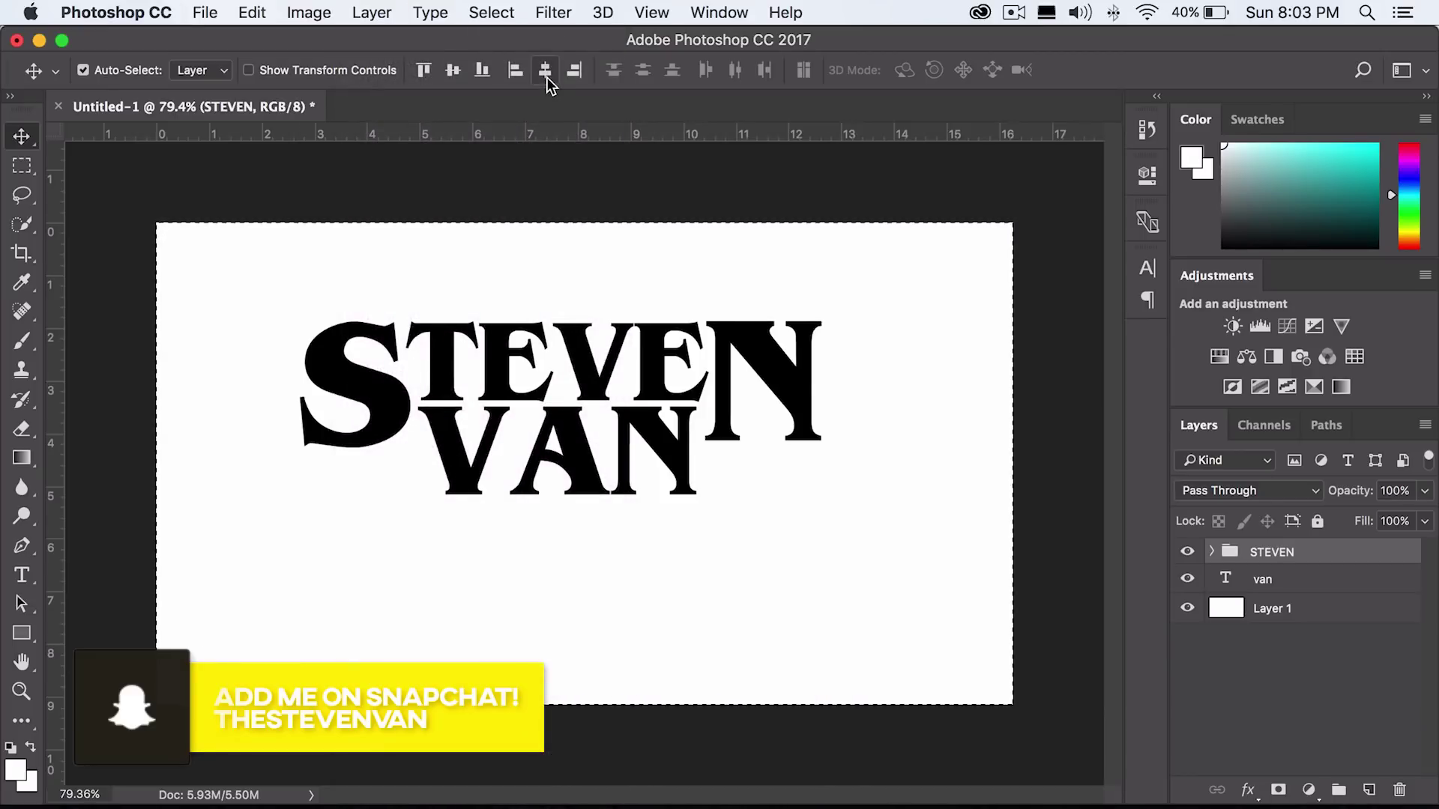
left_click(545, 75)
left_click(1246, 571)
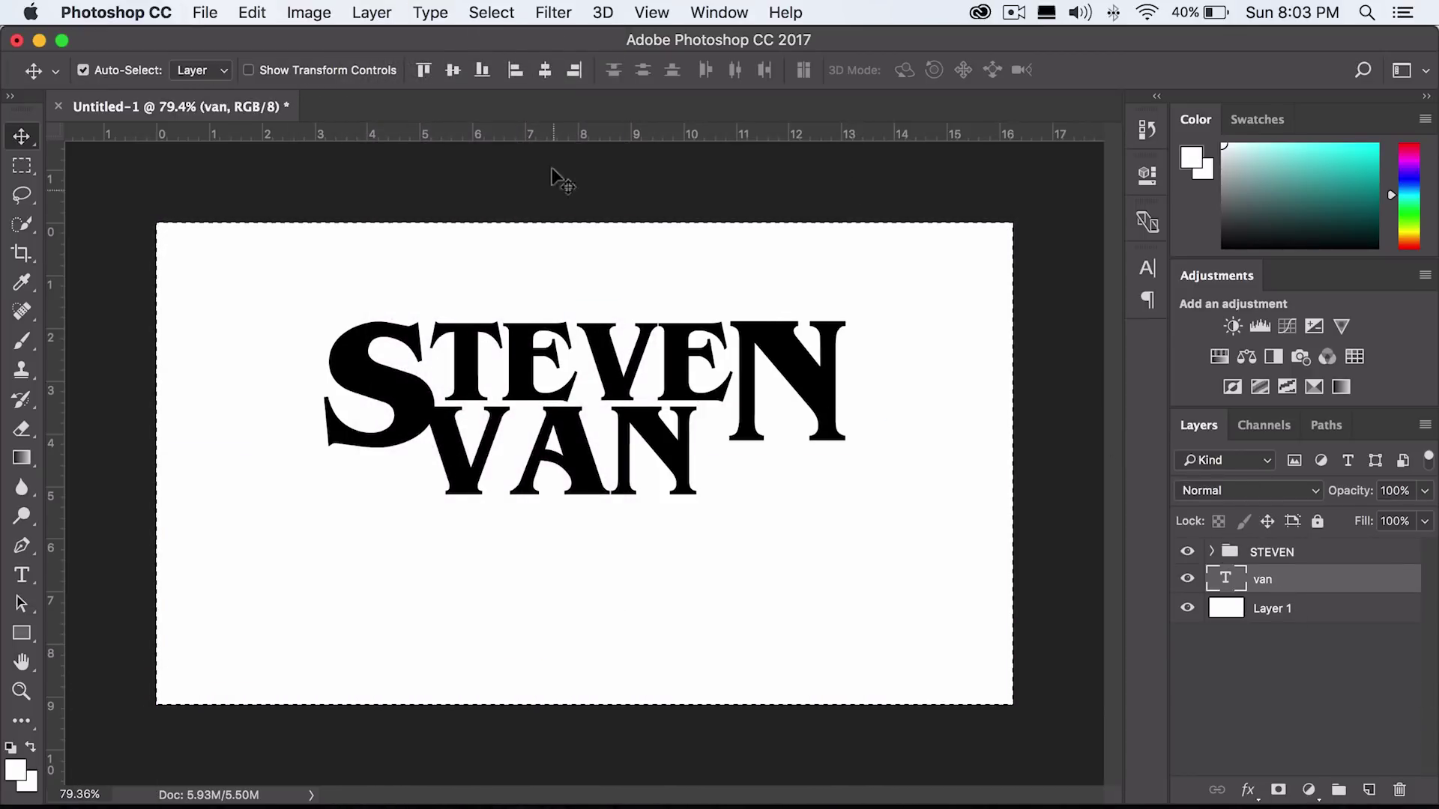
left_click(549, 70)
key("ctrl+d")
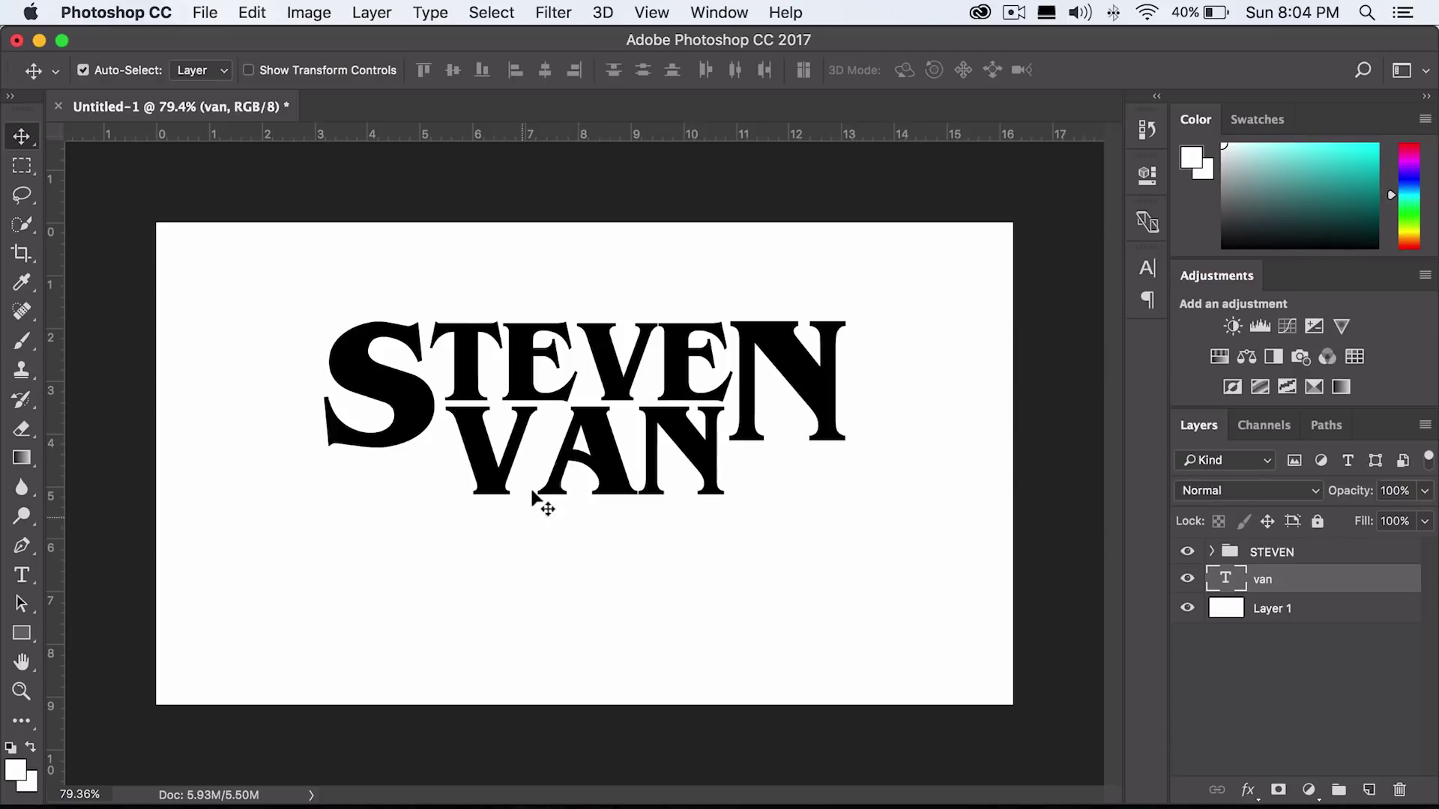
Group STEVEN and VAN into Group 1 and centre it vertically on the canvas.
left_click(1300, 554, "shift")
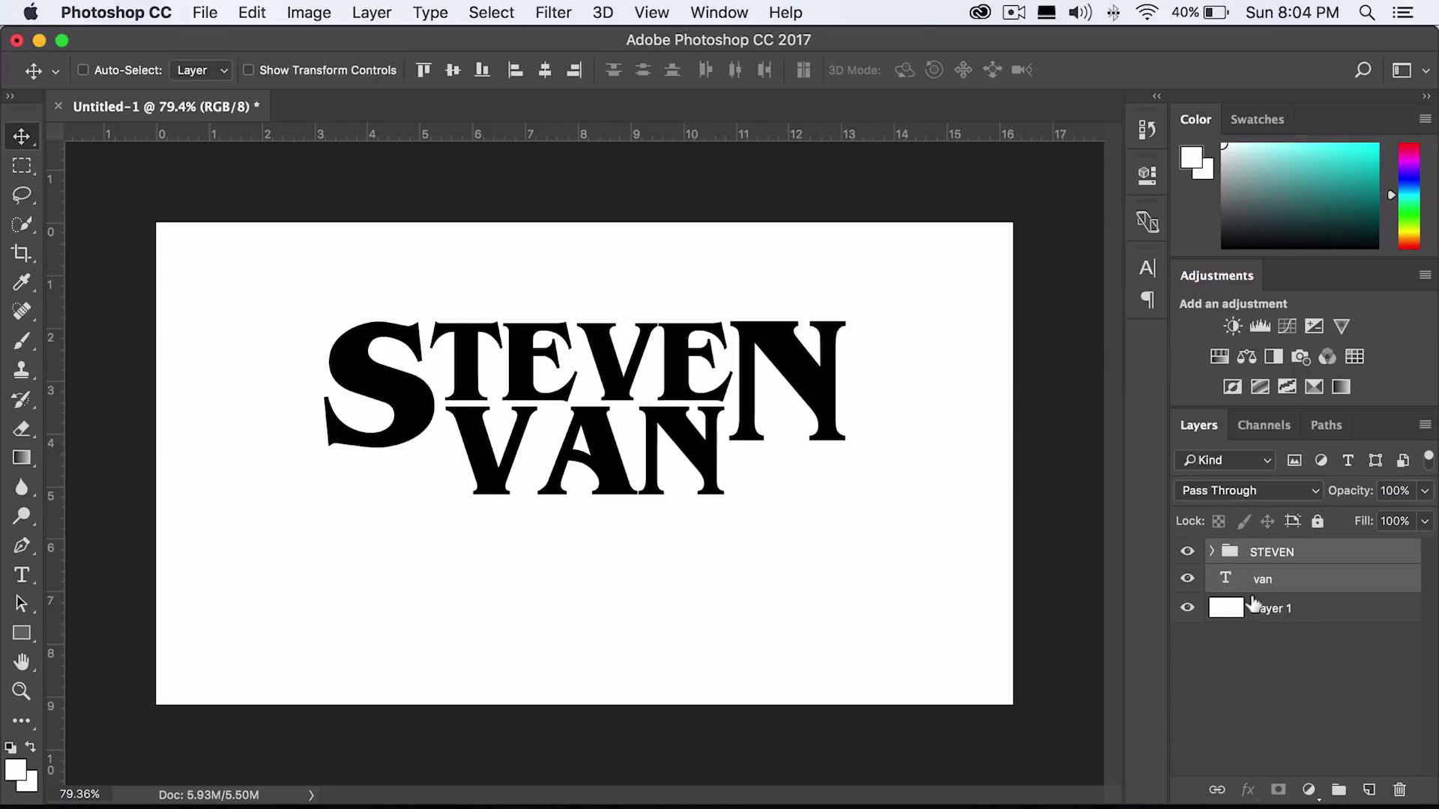
key("super+g")
key("super+a")
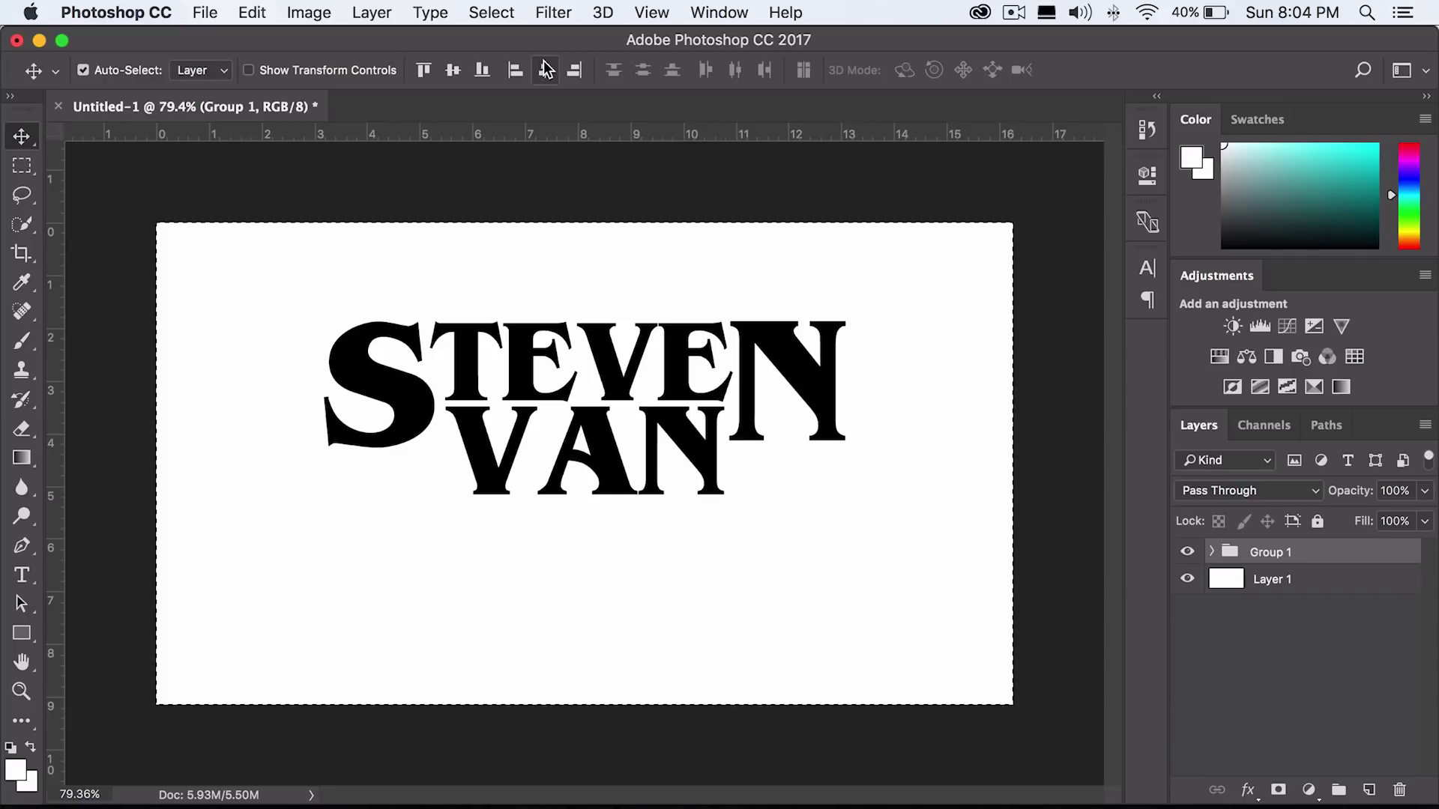
left_click(452, 70)
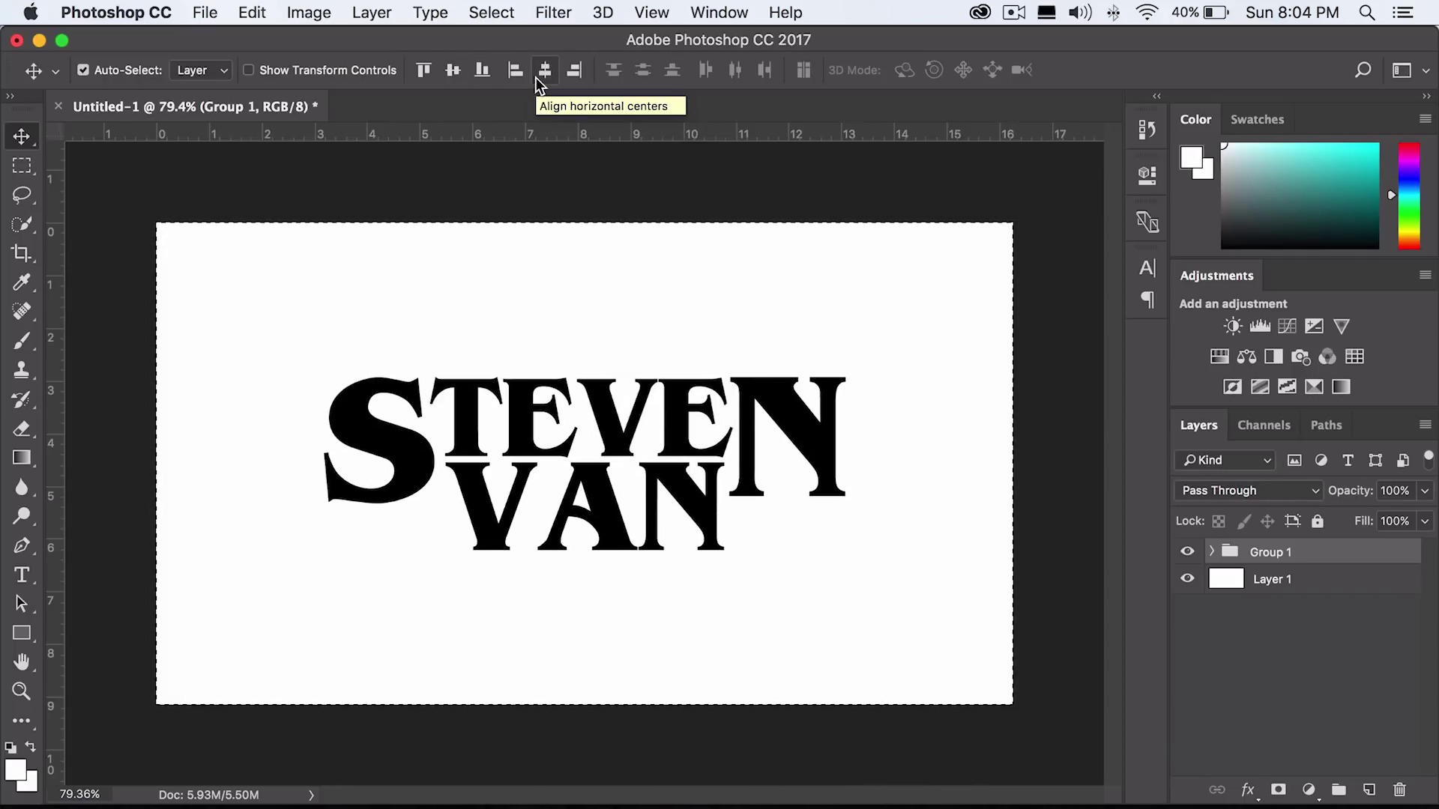
left_click(371, 11)
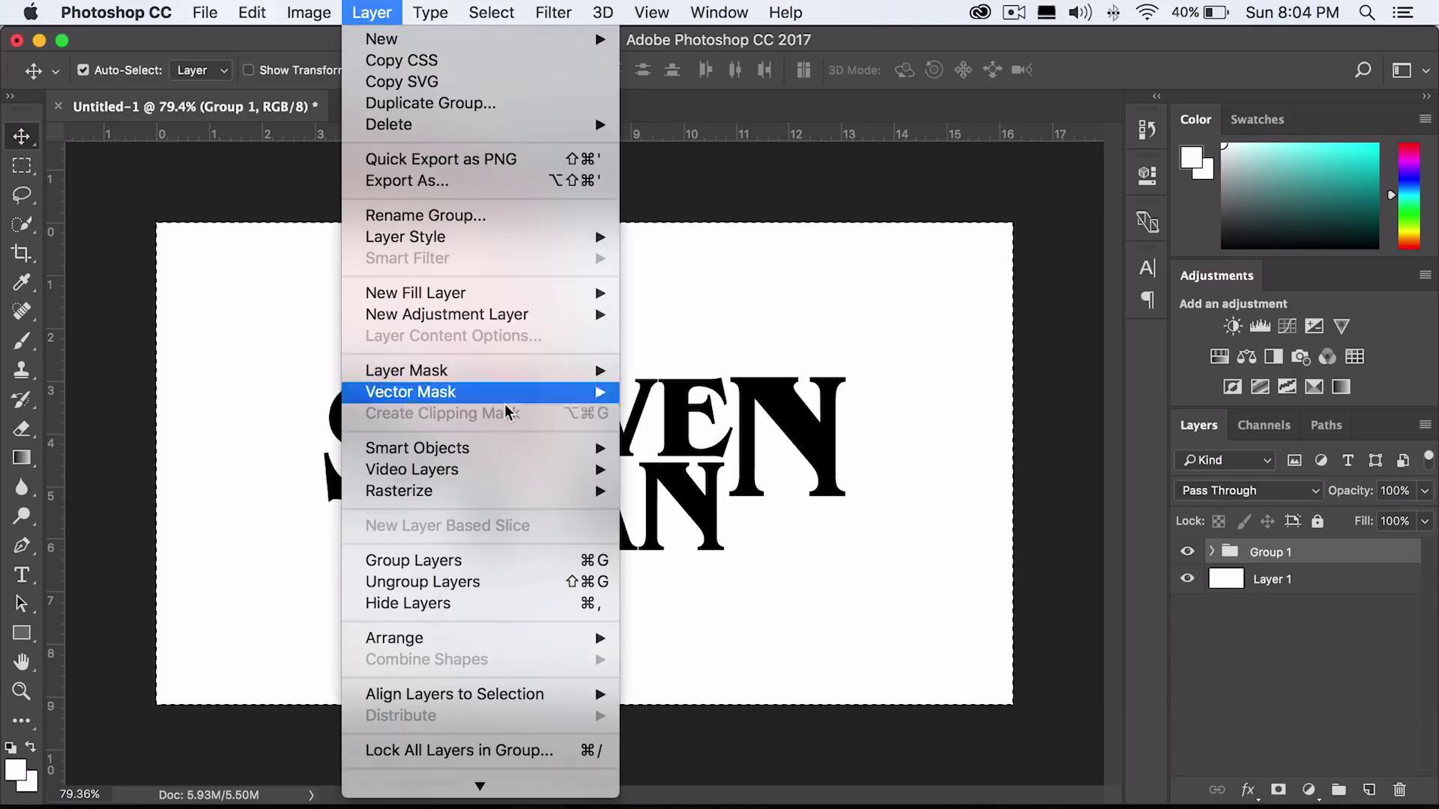
mouse_move(552, 691)
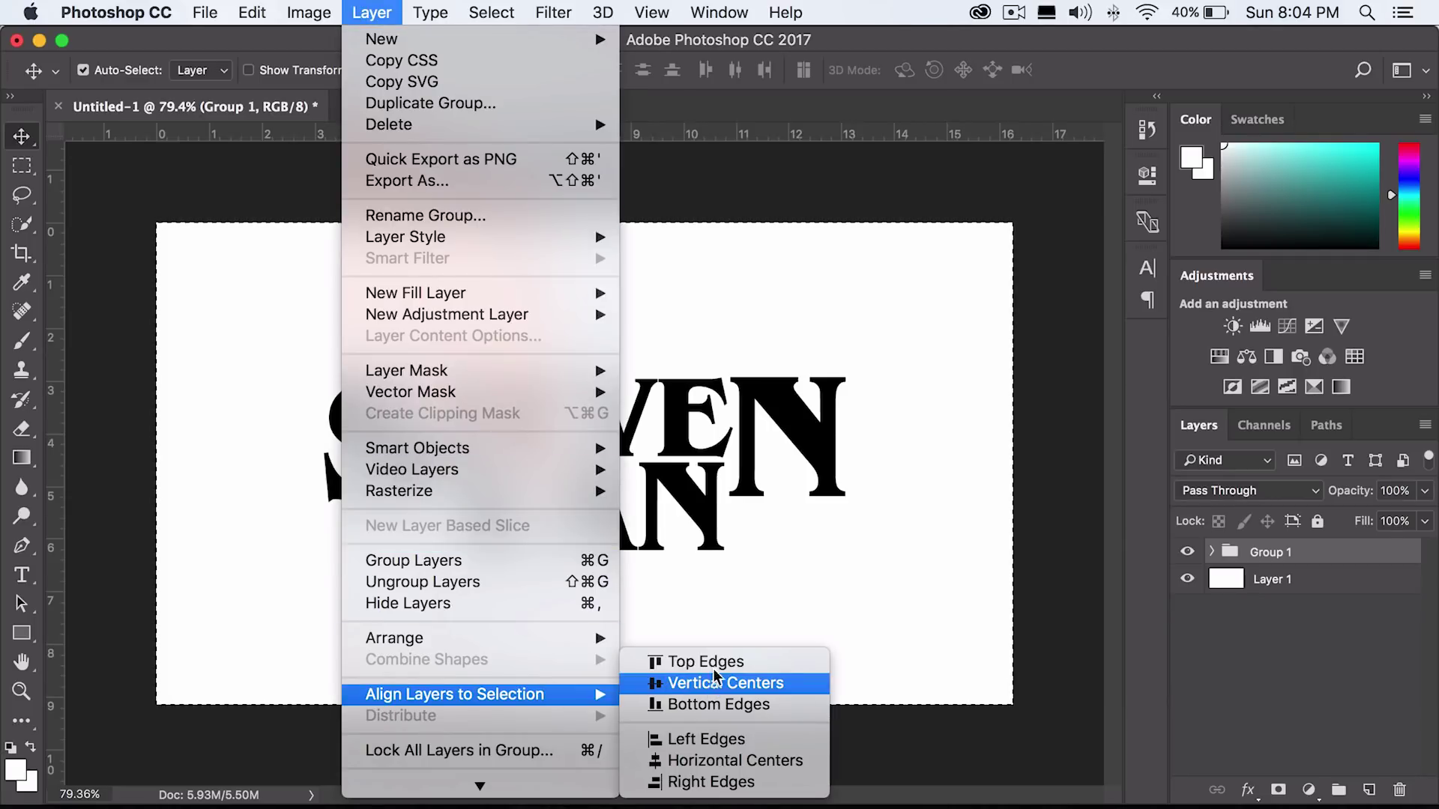
left_click(739, 682)
key("cmd+d")
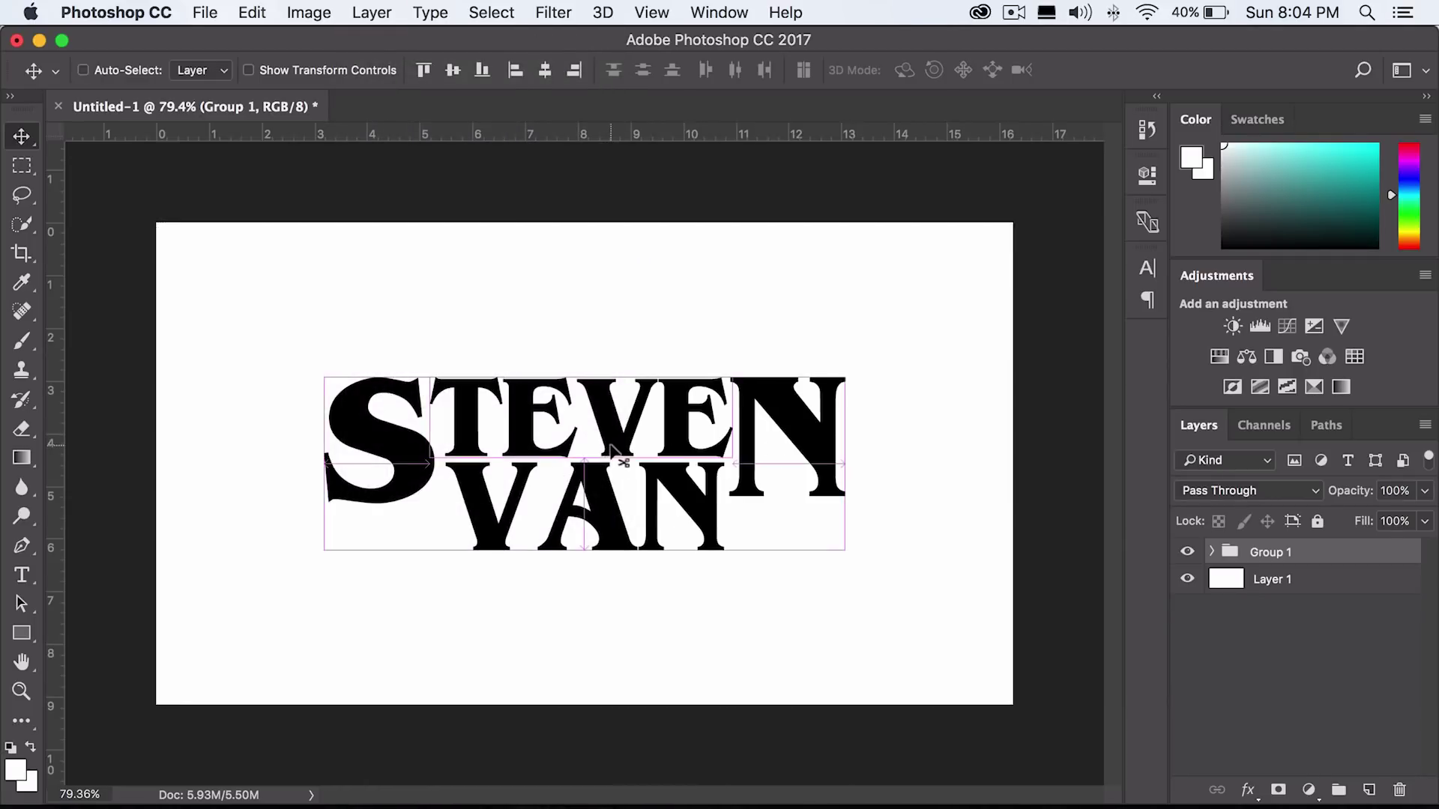
left_click(25, 634)
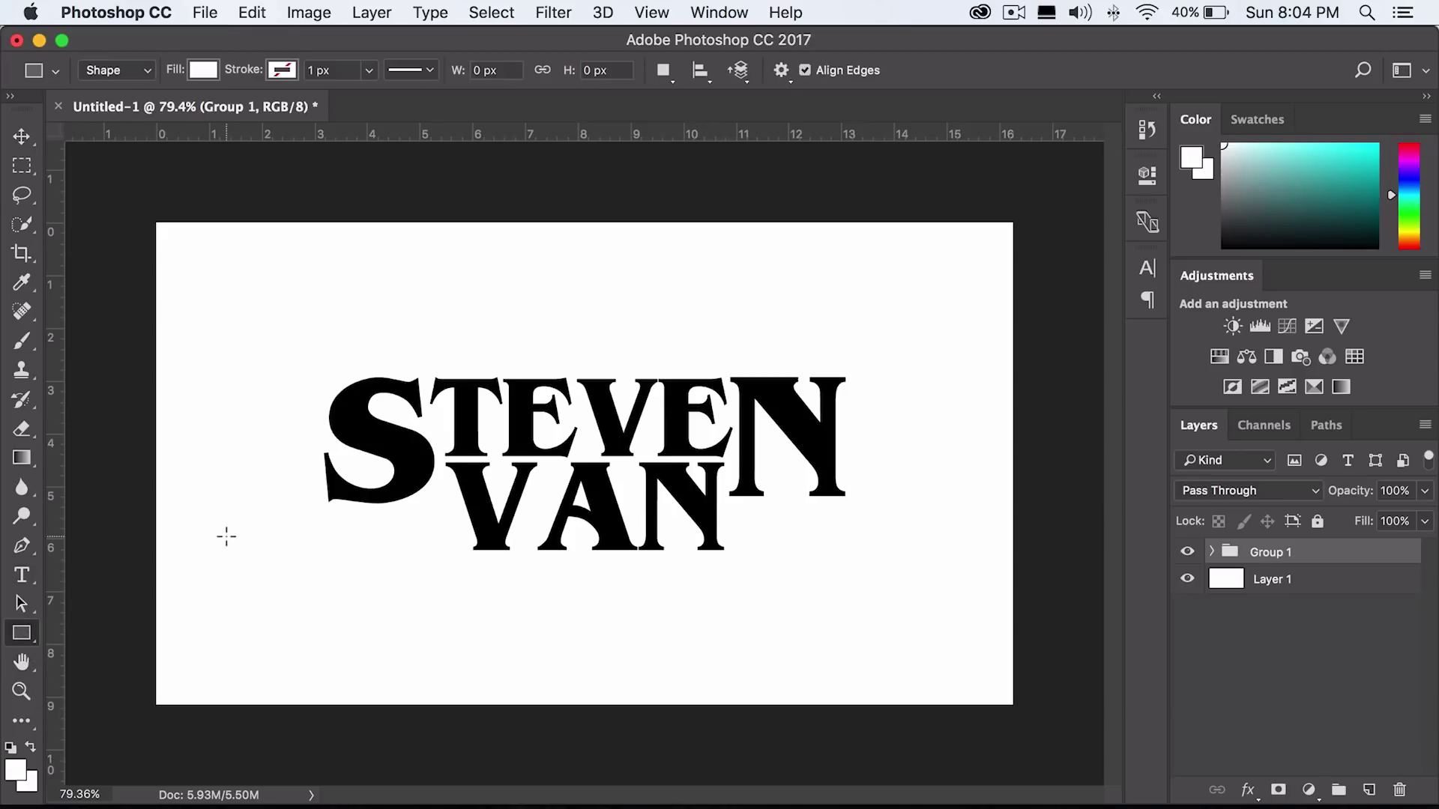
Draw a thin horizontal rectangle bar with a black fill.
left_click_drag(332, 356, 845, 366)
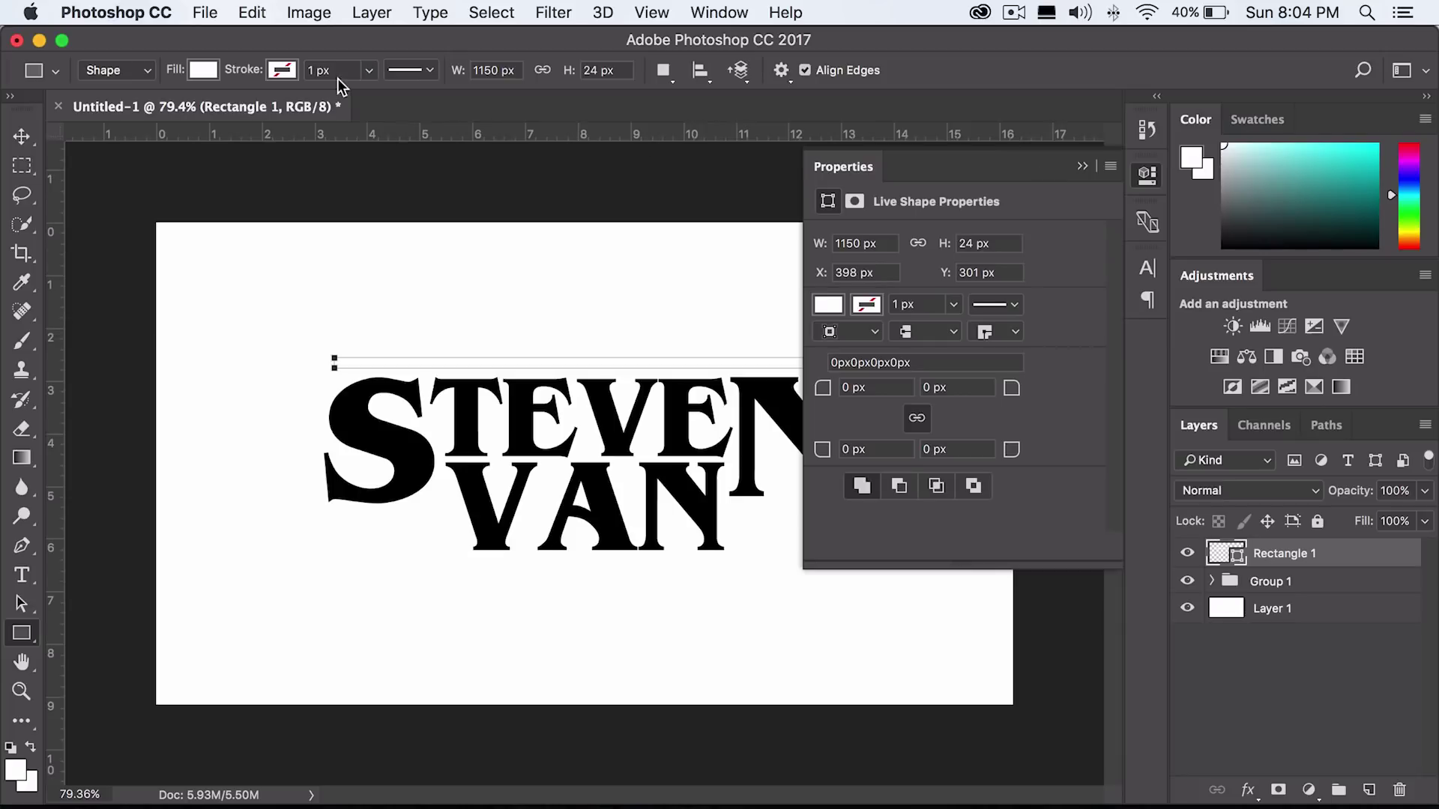
left_click(203, 70)
left_click(595, 405)
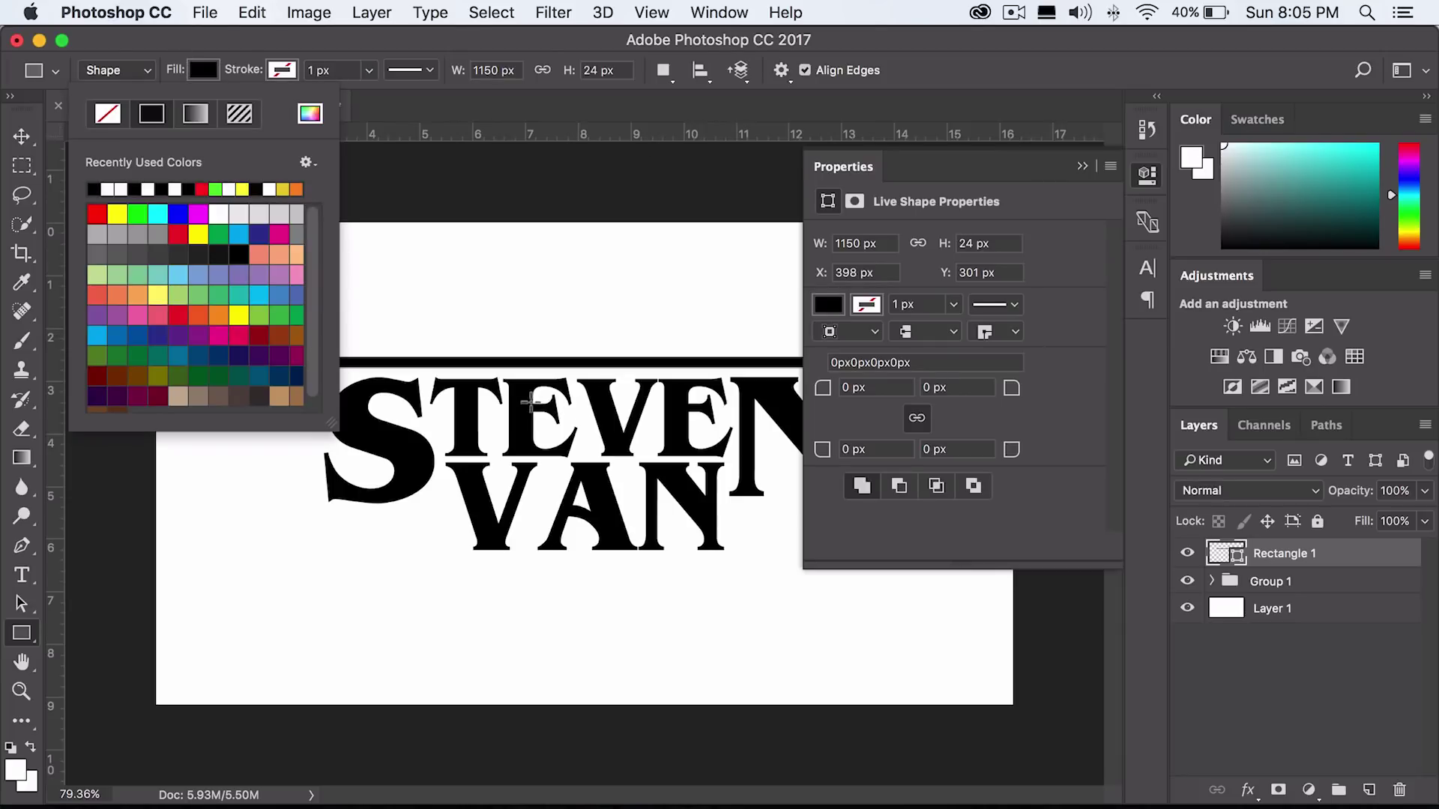
left_click(284, 70)
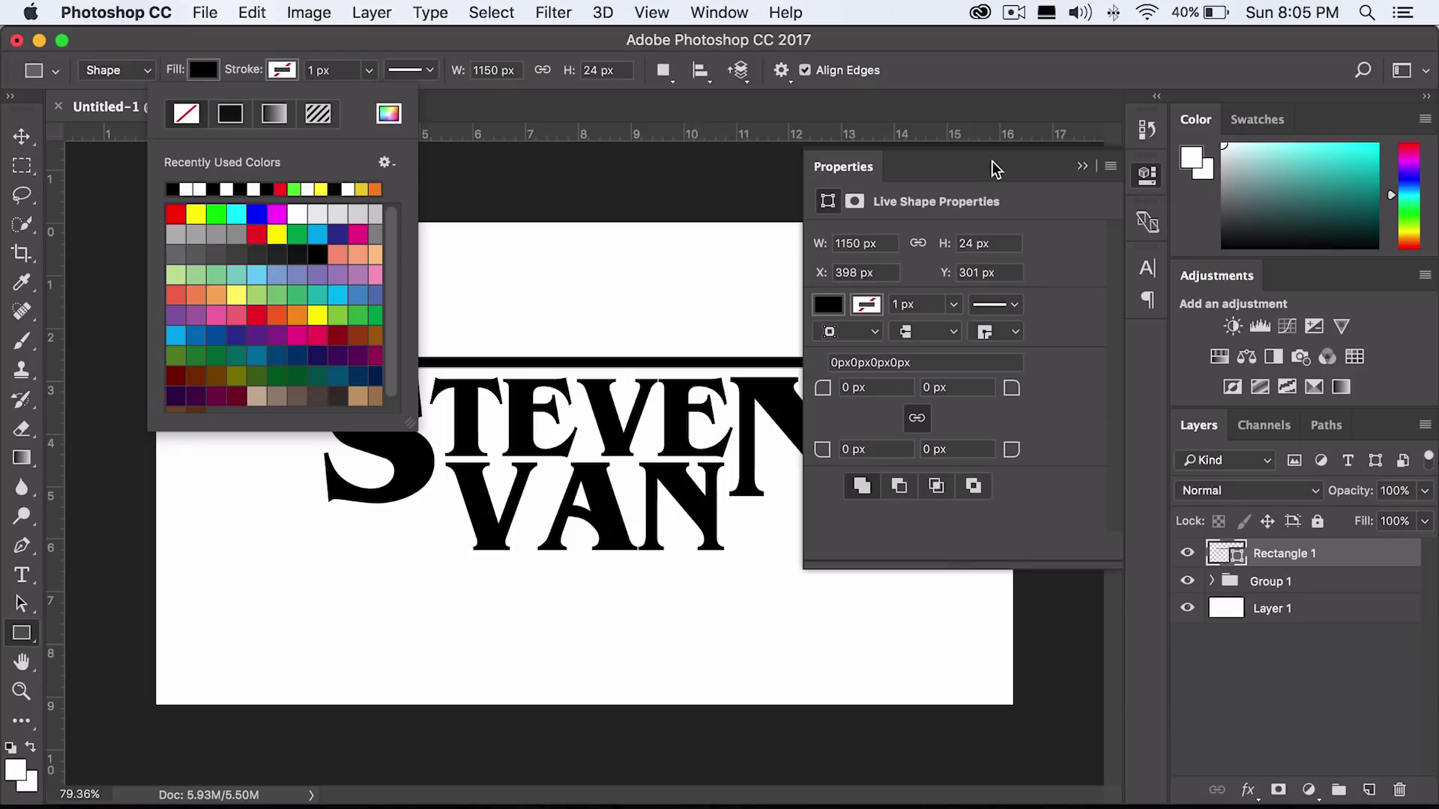
key("v")
Make the bar slightly thicker and centre it horizontally on the canvas.
key("ctrl+t")
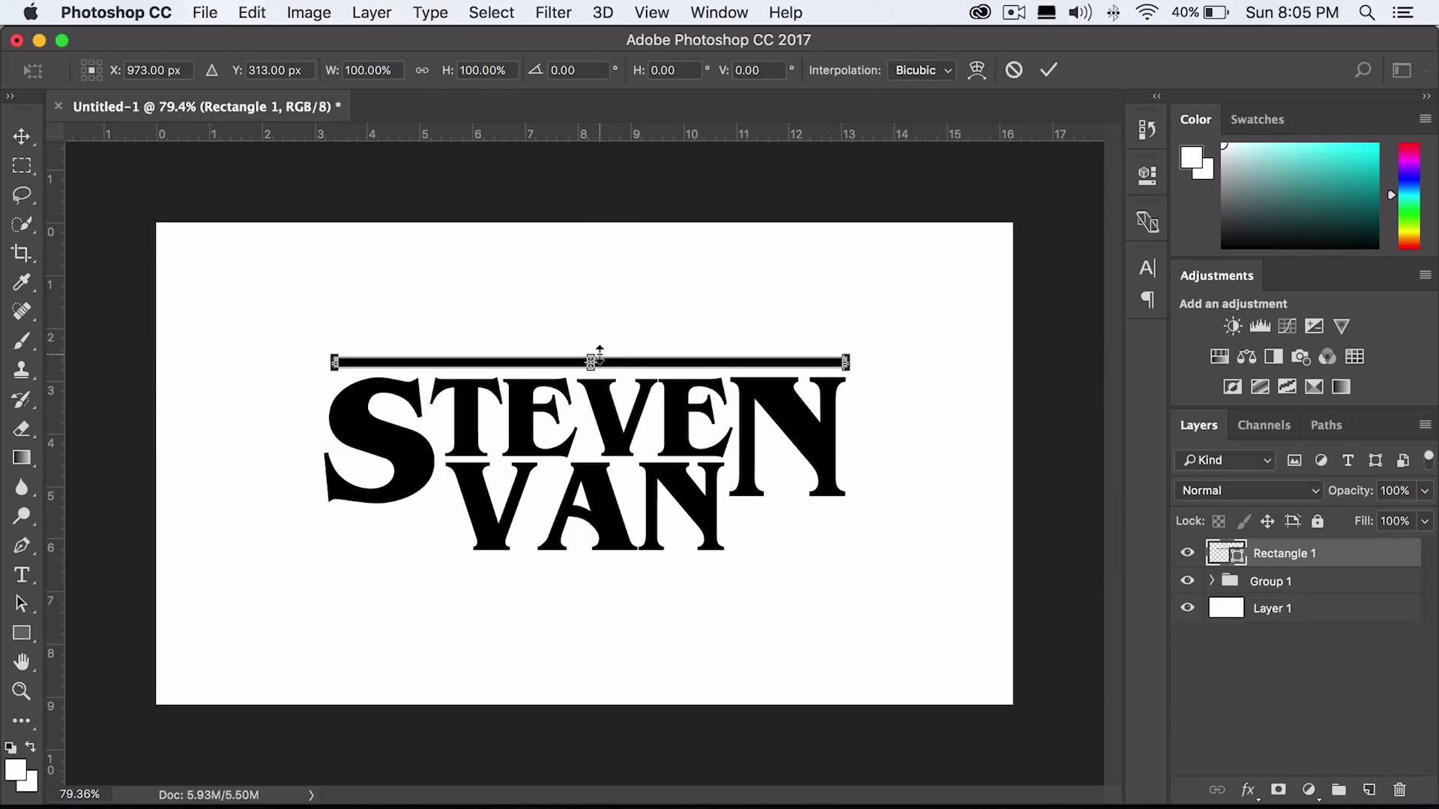
left_click_drag(600, 353, 597, 351)
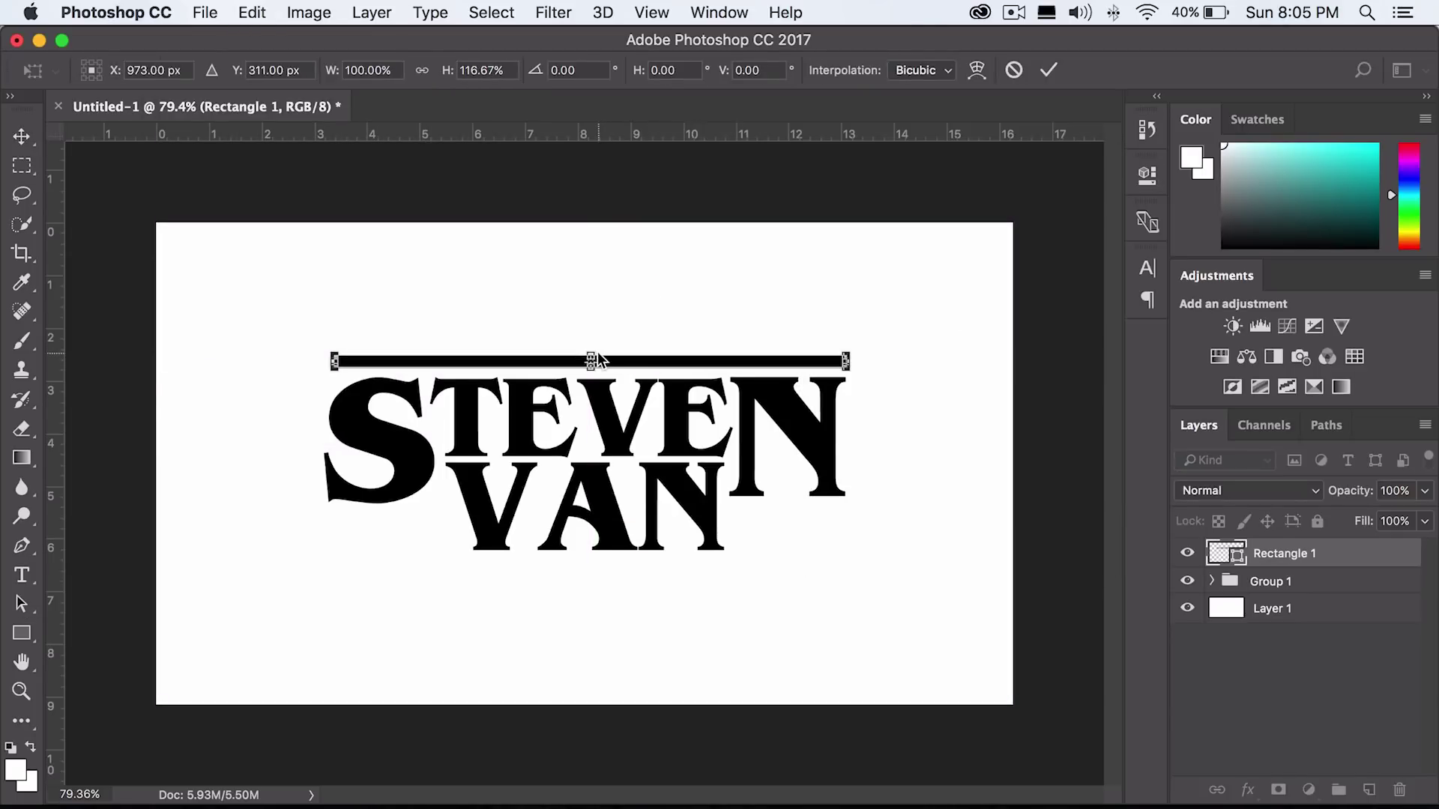
key("Return")
key("super+a")
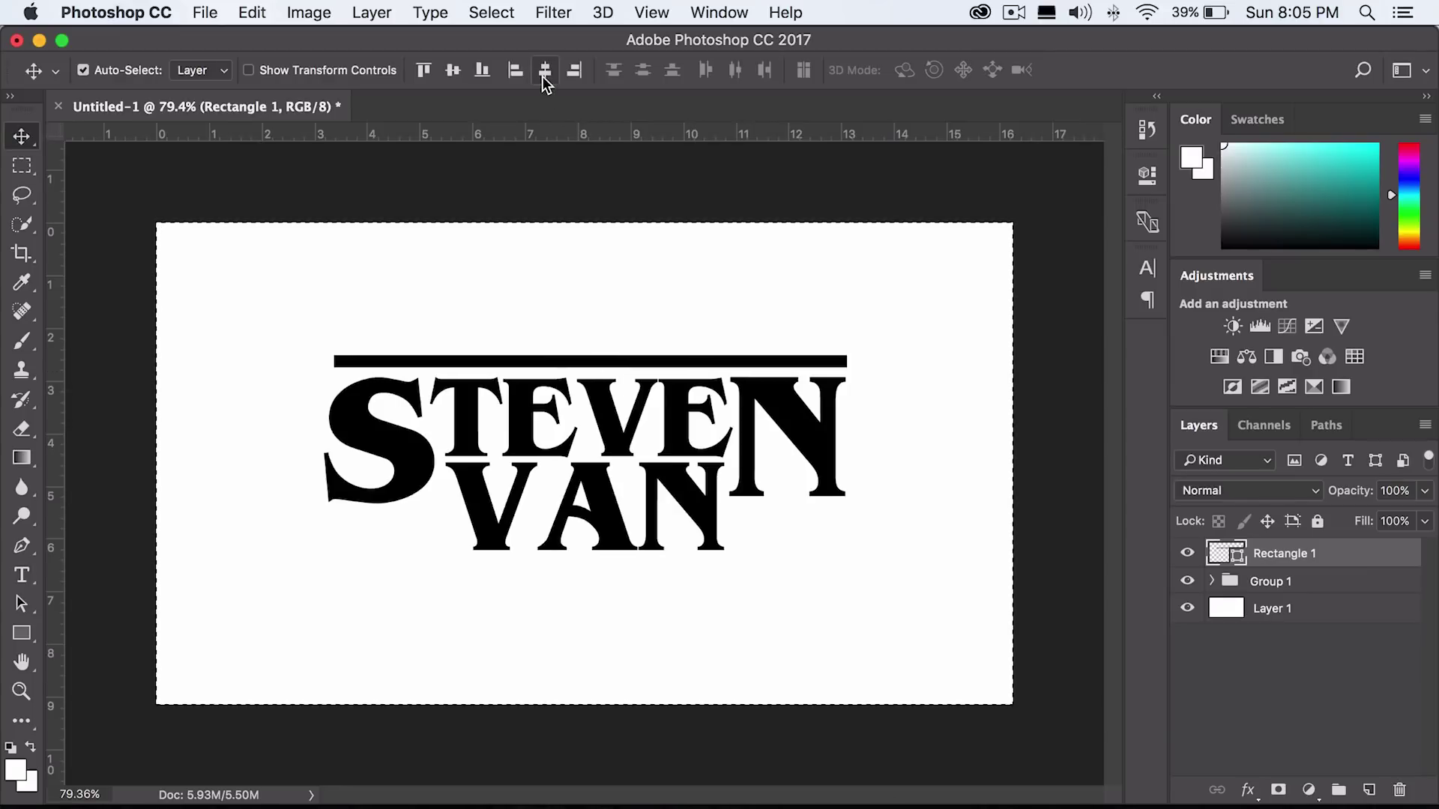
left_click(545, 70)
Duplicate the bar, shorten it under the S, and copy it under the N.
key("super+d")
key("super+j")
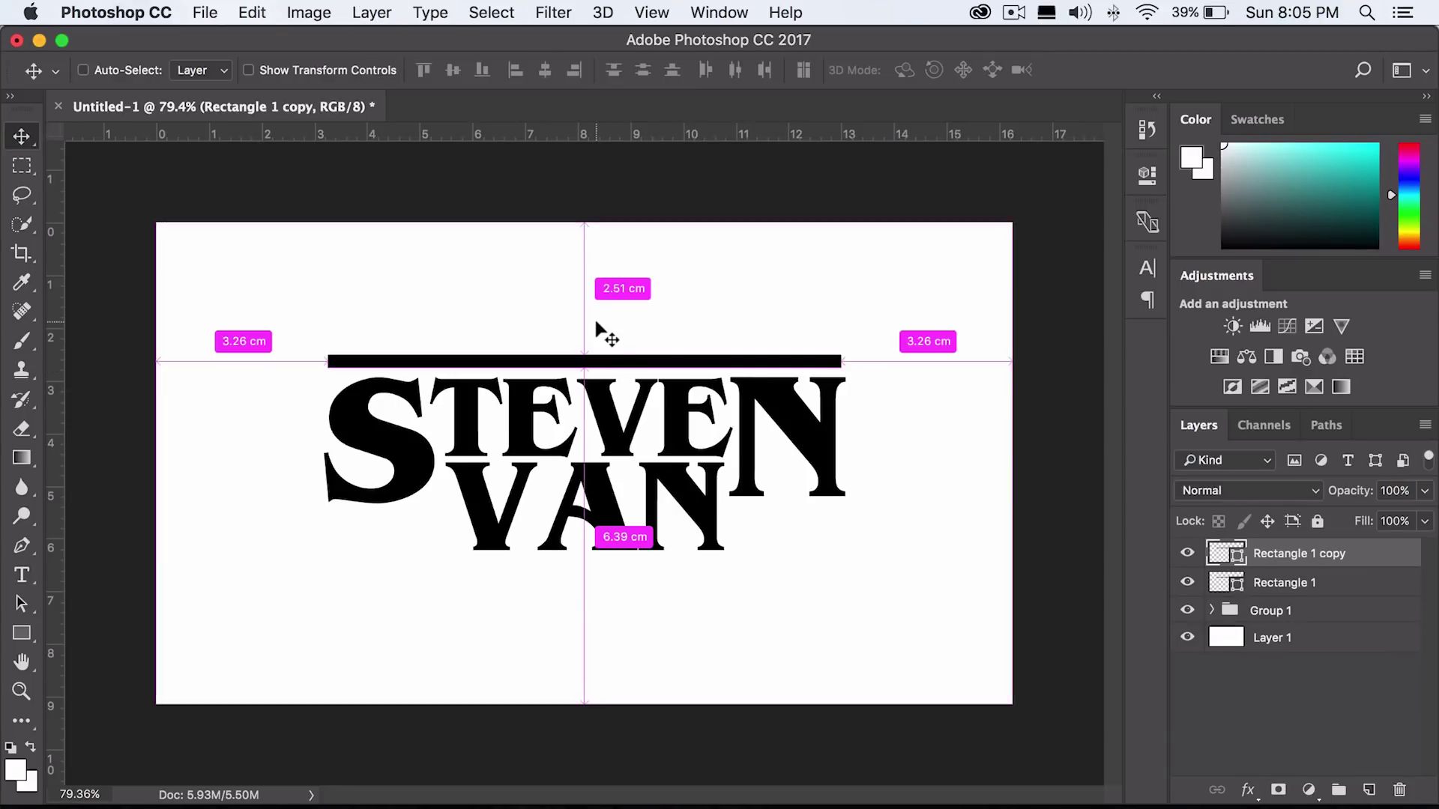
key("super+t")
left_click_drag(611, 362, 609, 517)
left_click_drag(838, 513, 435, 518)
key("Return")
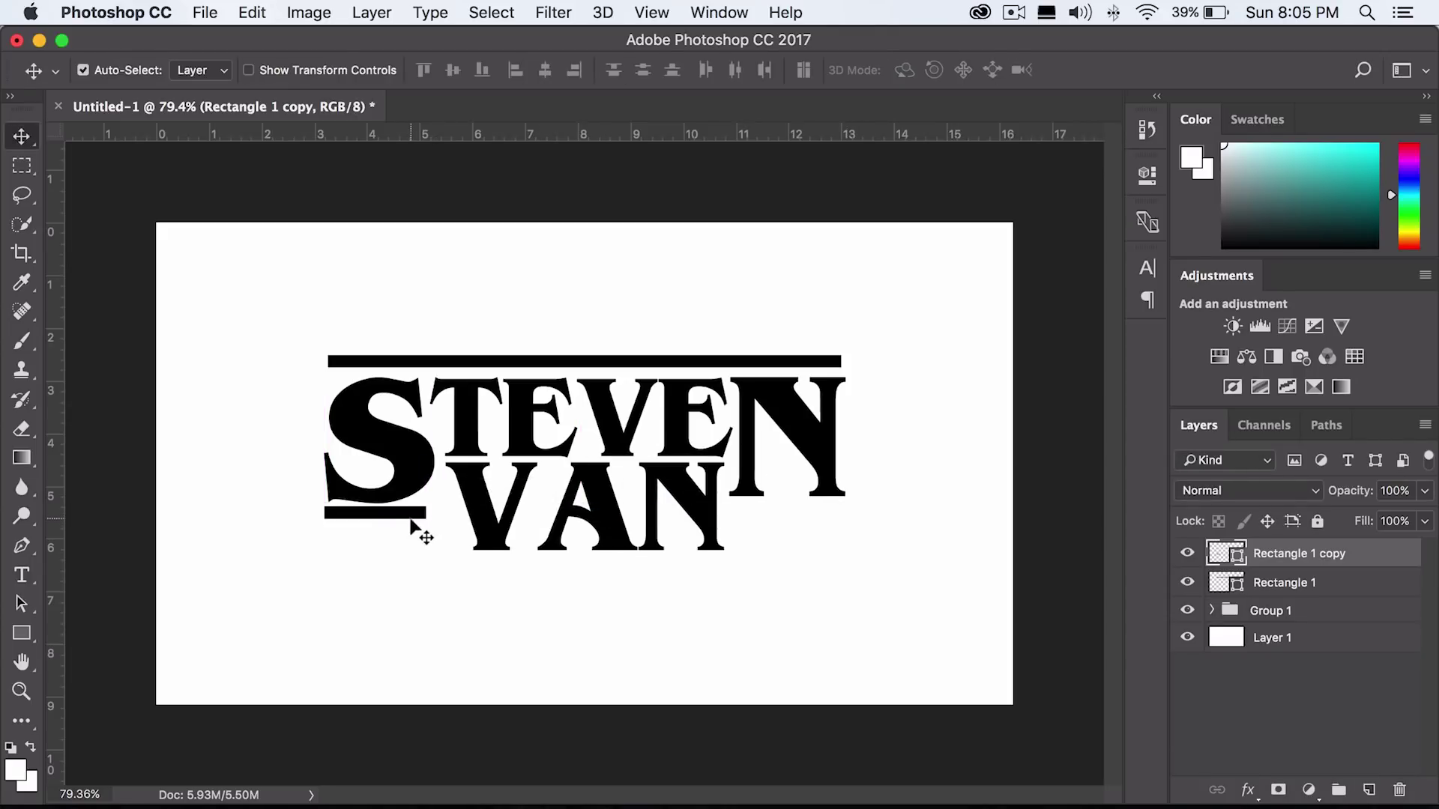
left_click_drag(411, 531, 799, 529)
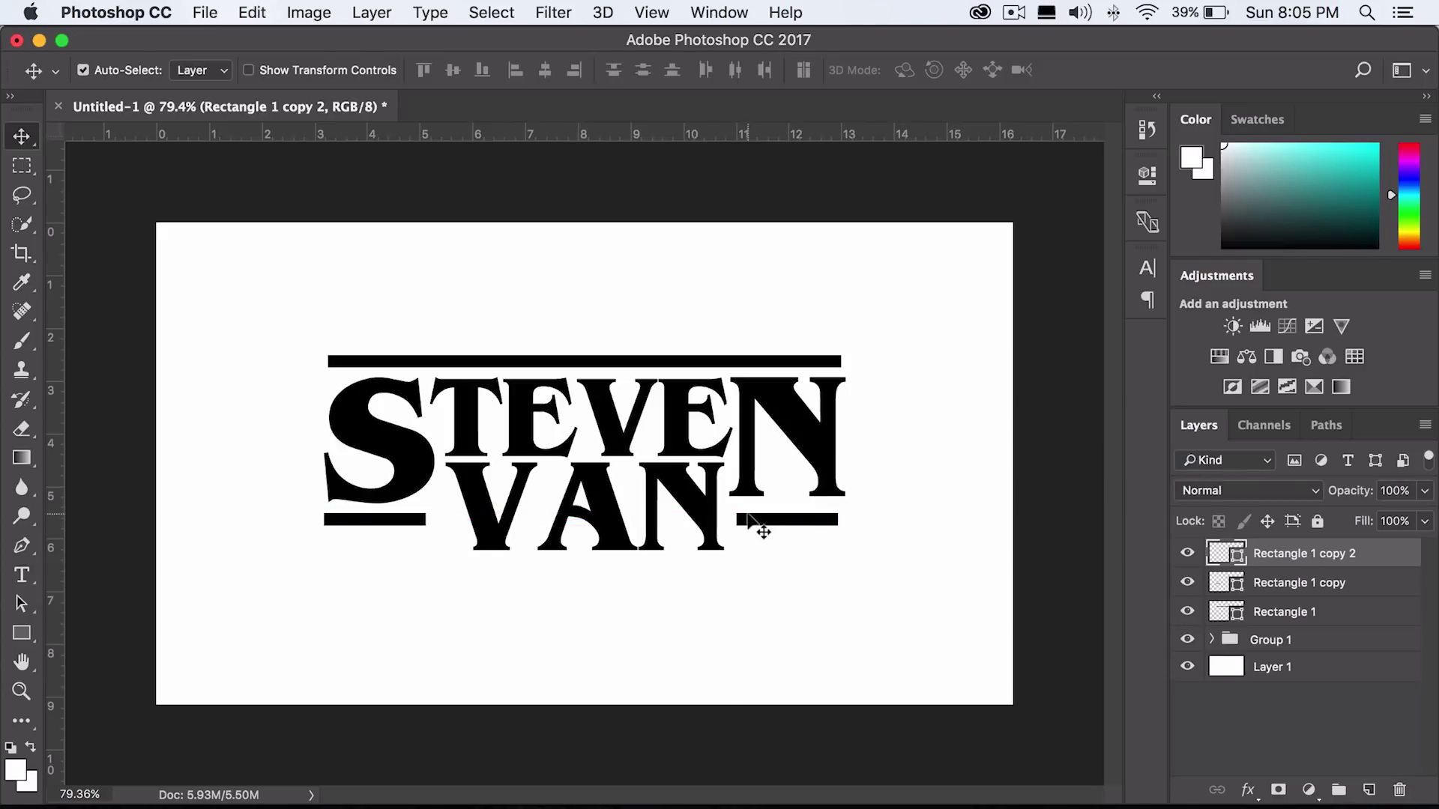
left_click(1307, 639, "shift")
Group the lettering and bars into Group 2 and centre it vertically on the canvas.
key("super+a")
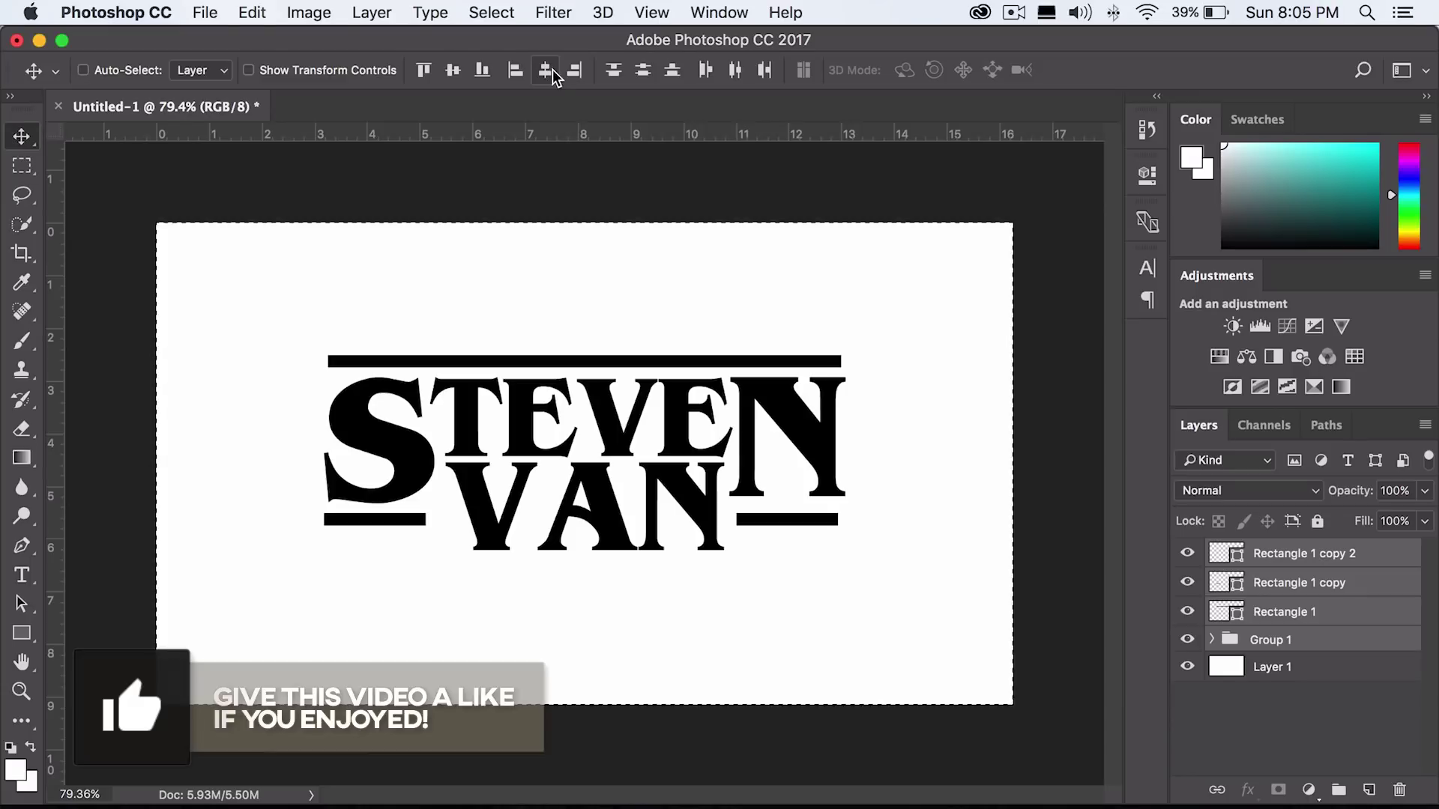
key("super+g")
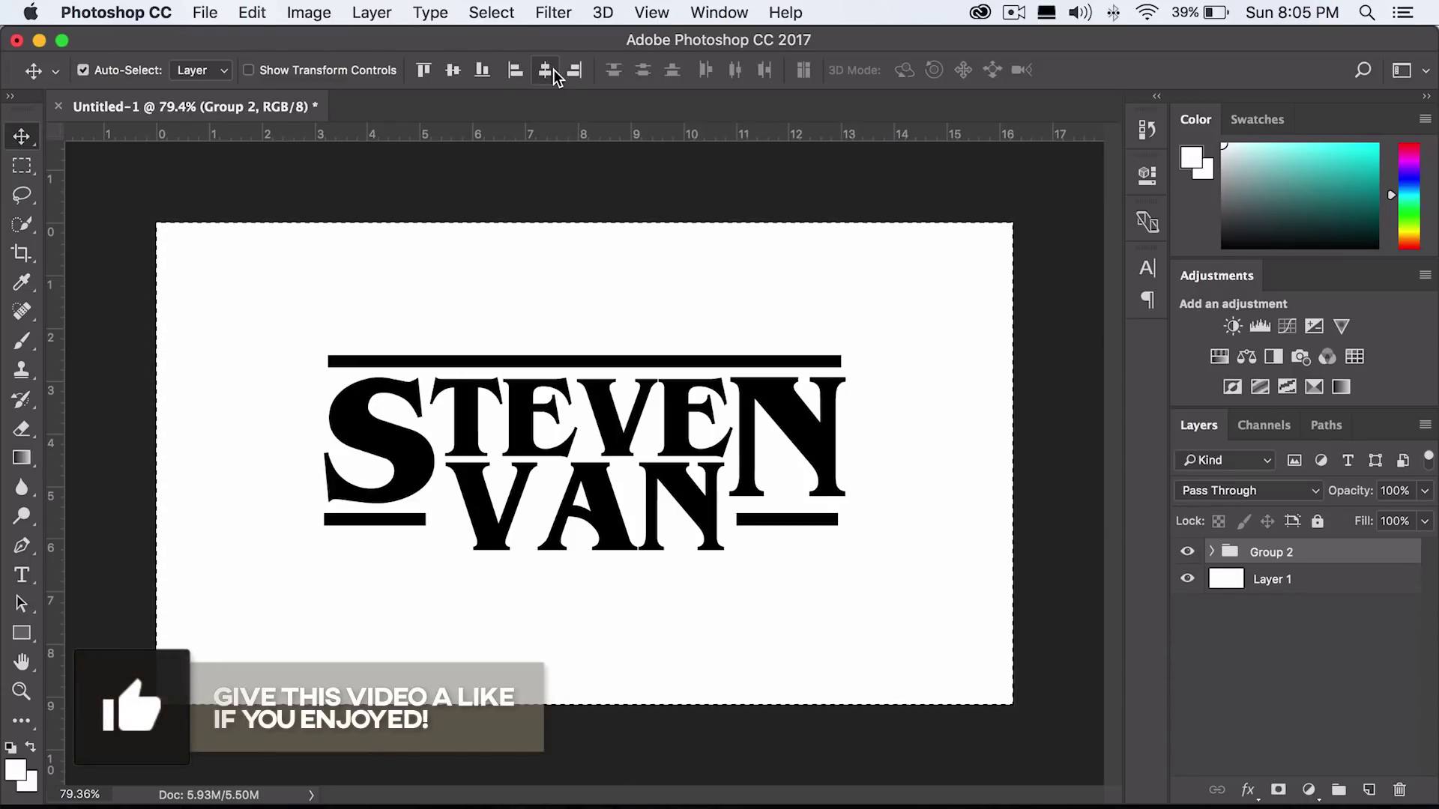
left_click(452, 70)
key("super+d")
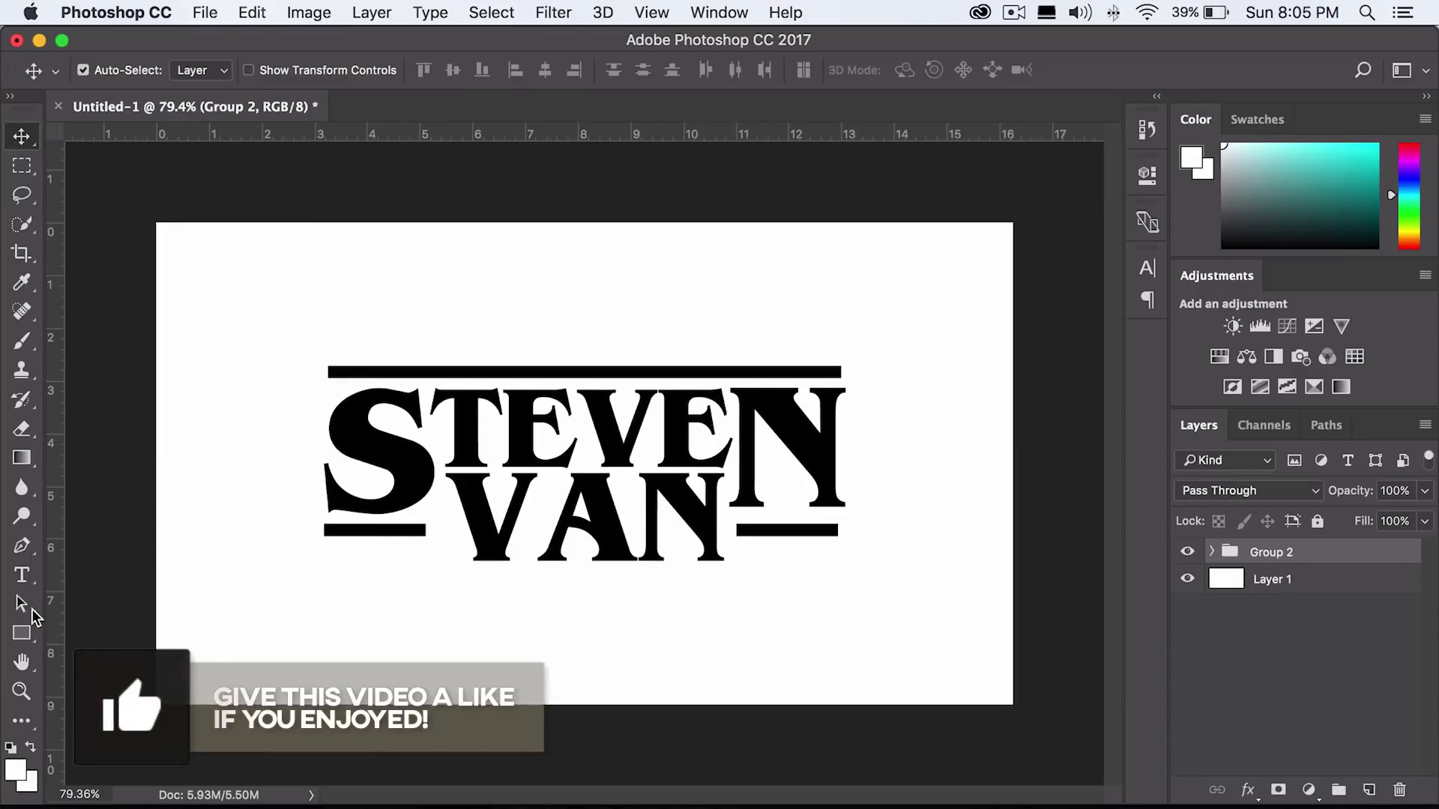
key("z")
mouse_move(630, 410)
left_mouse_down()
mouse_move(592, 409)
mouse_move(630, 409)
left_mouse_up()
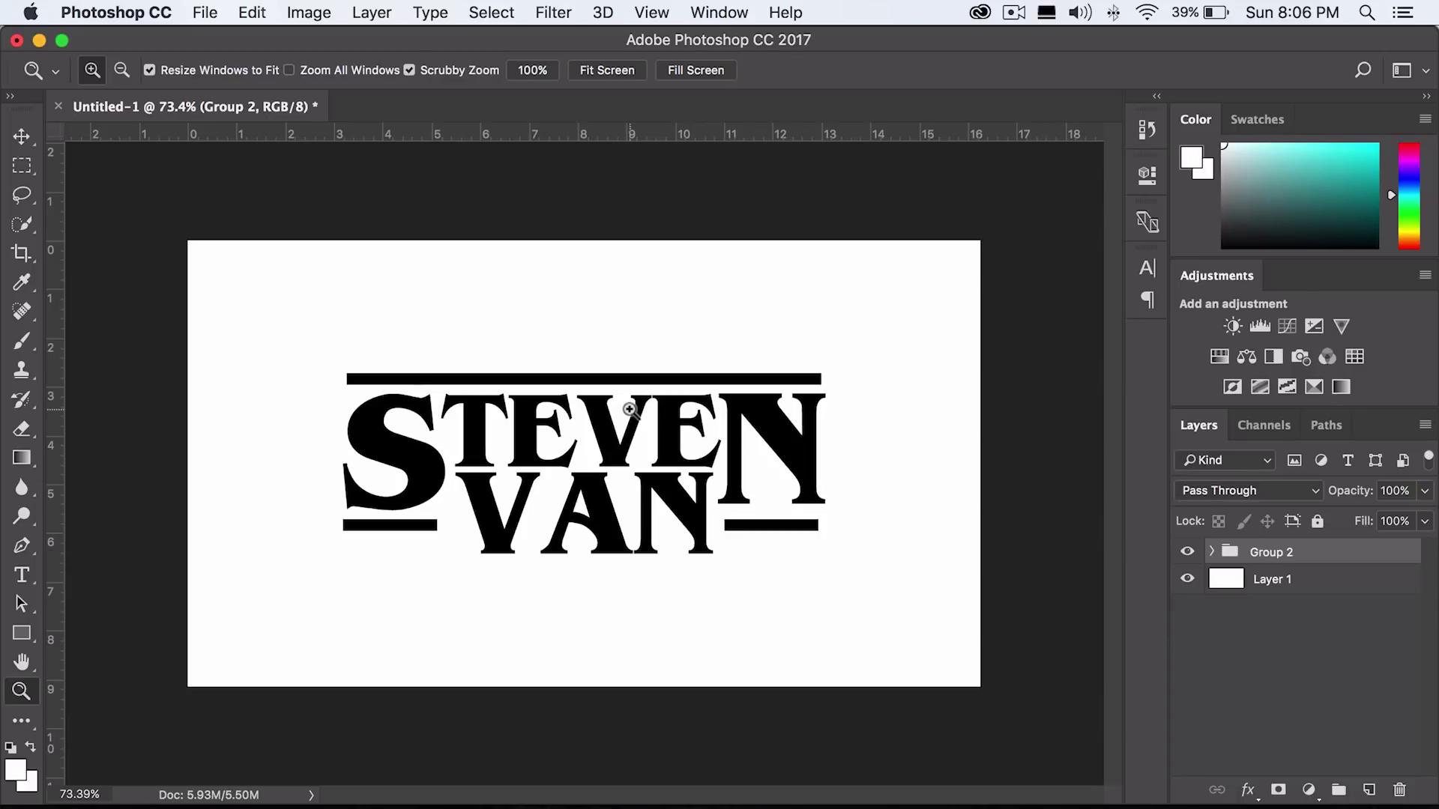
Open Blending Options for Group 2.
left_click(1255, 600)
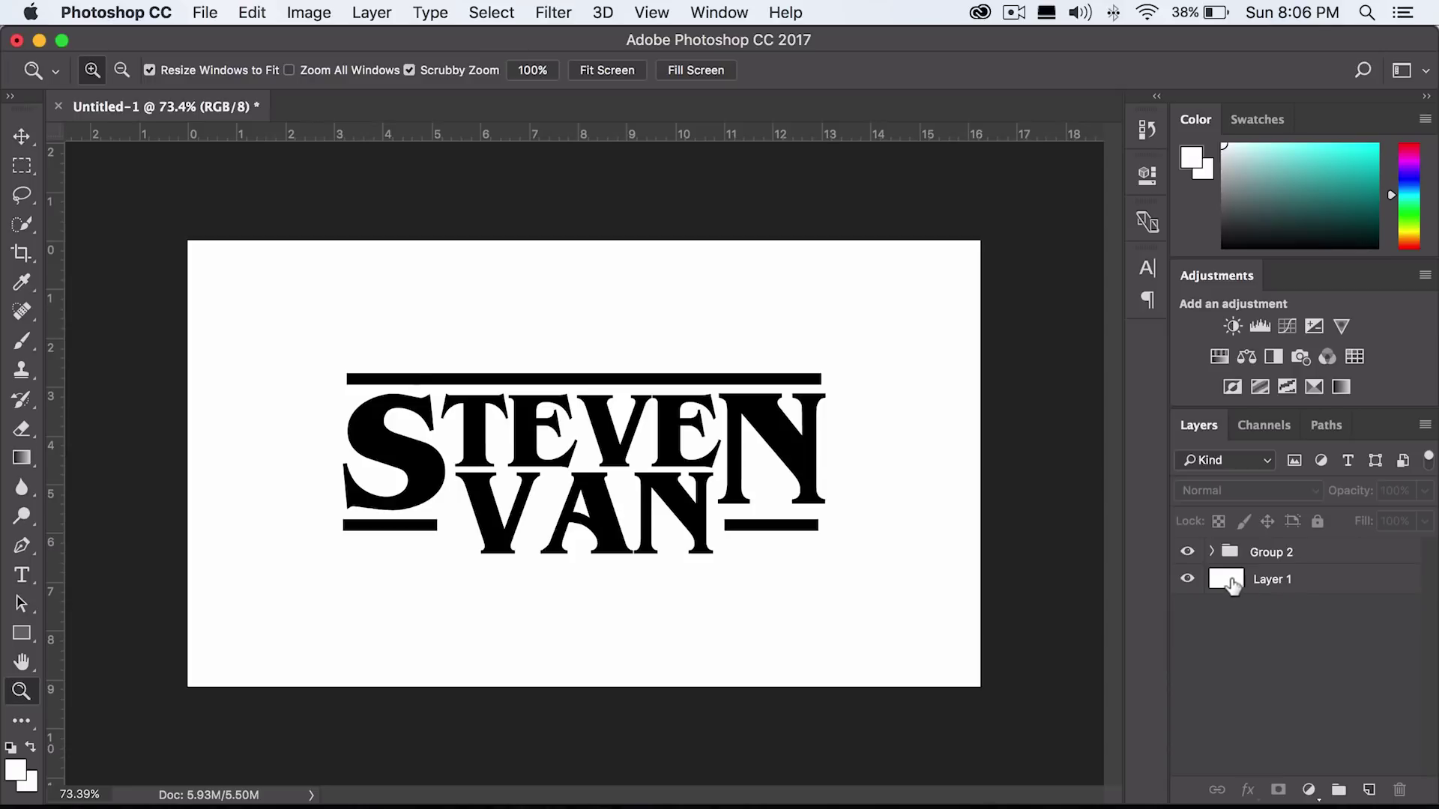
right_click(1259, 552)
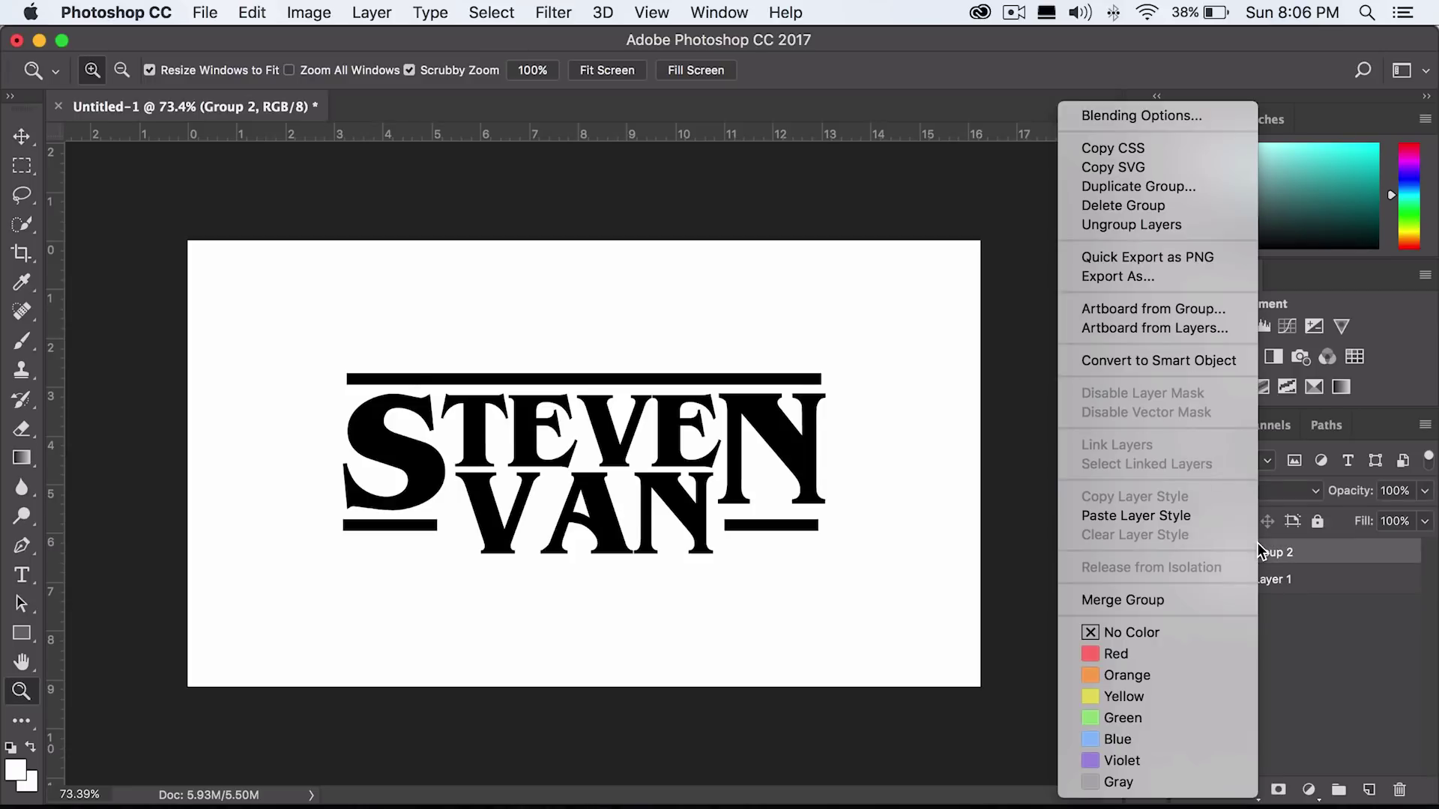
left_click(1215, 118)
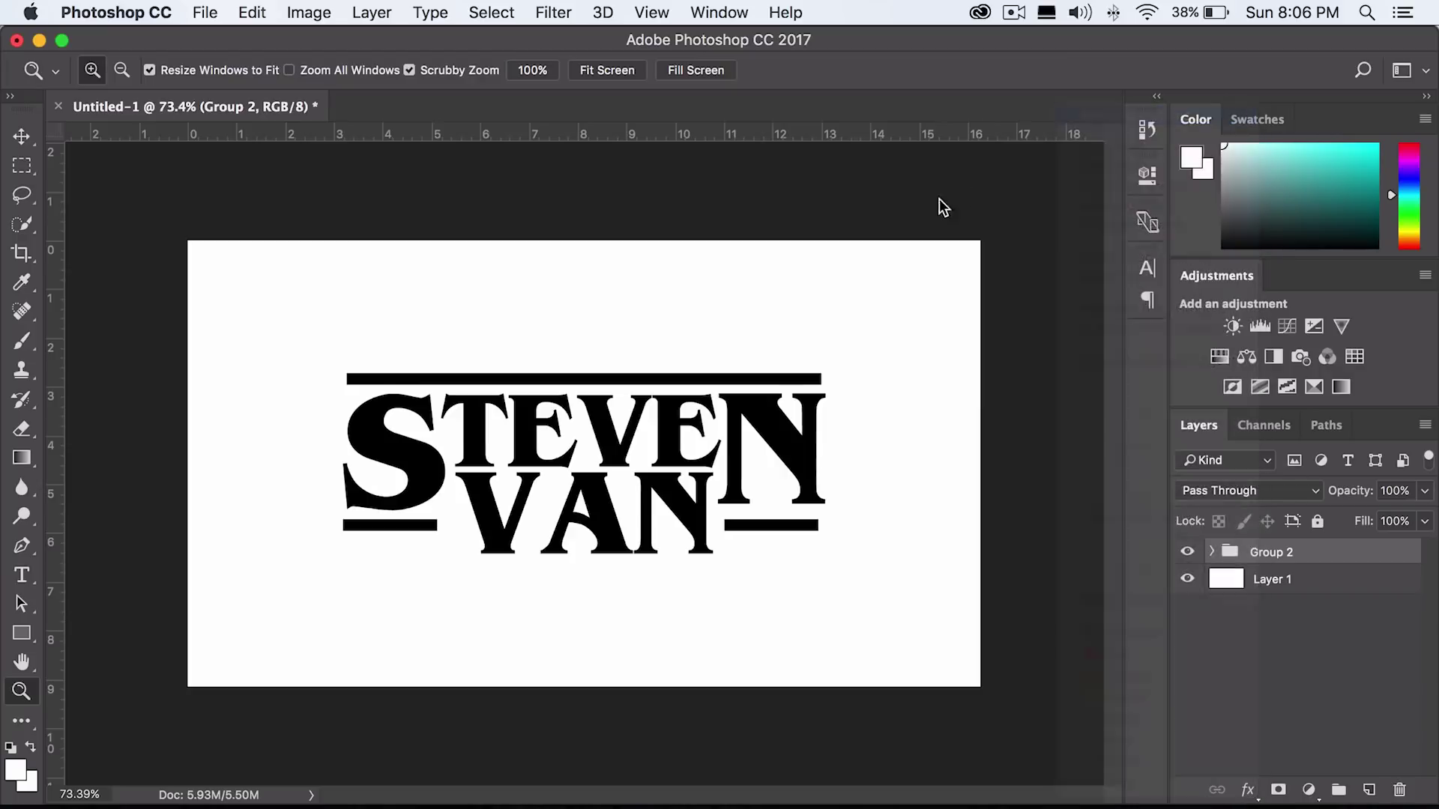
Add a 5 px red Stroke and a red Outer Glow at 30% opacity to the title group.
left_click(618, 360)
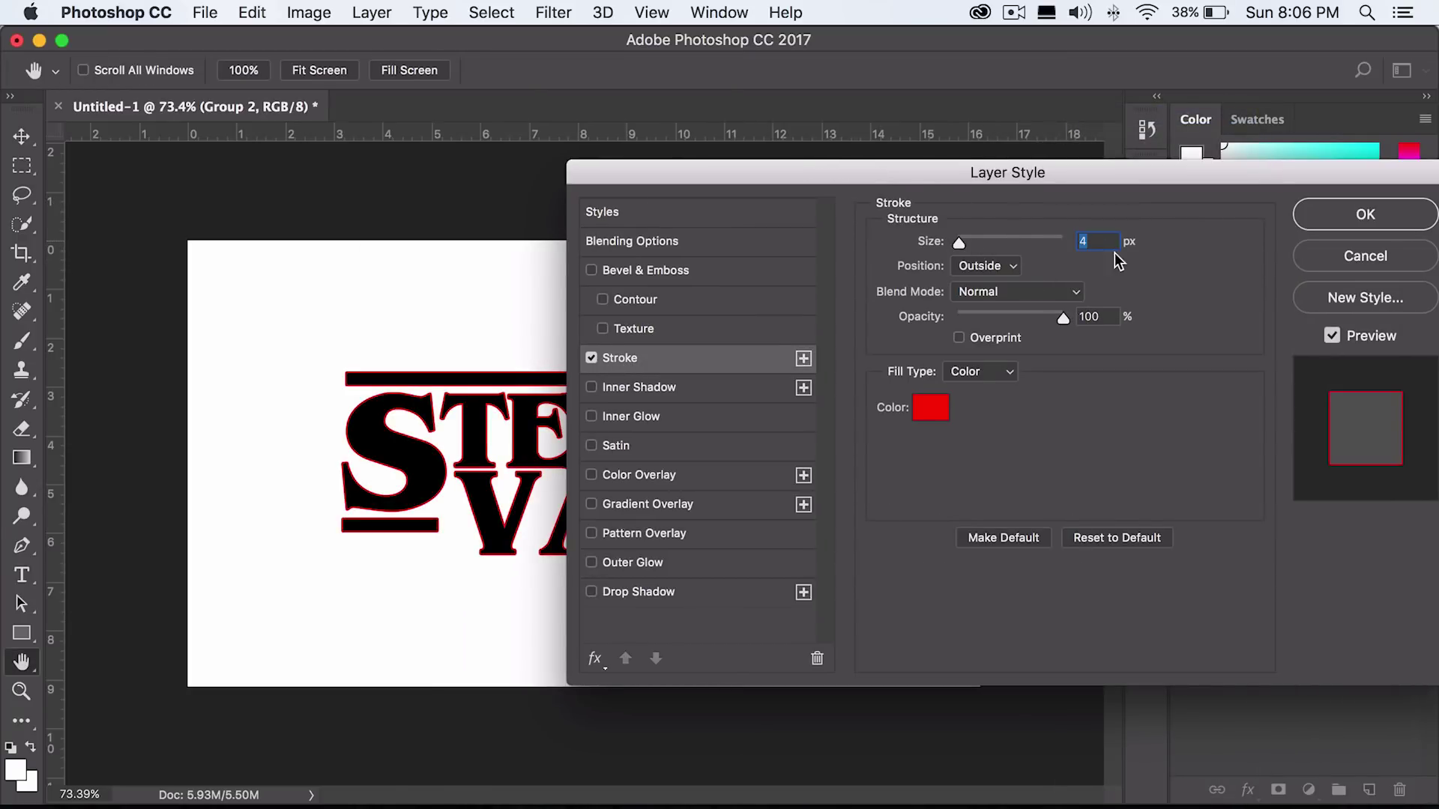
type("5")
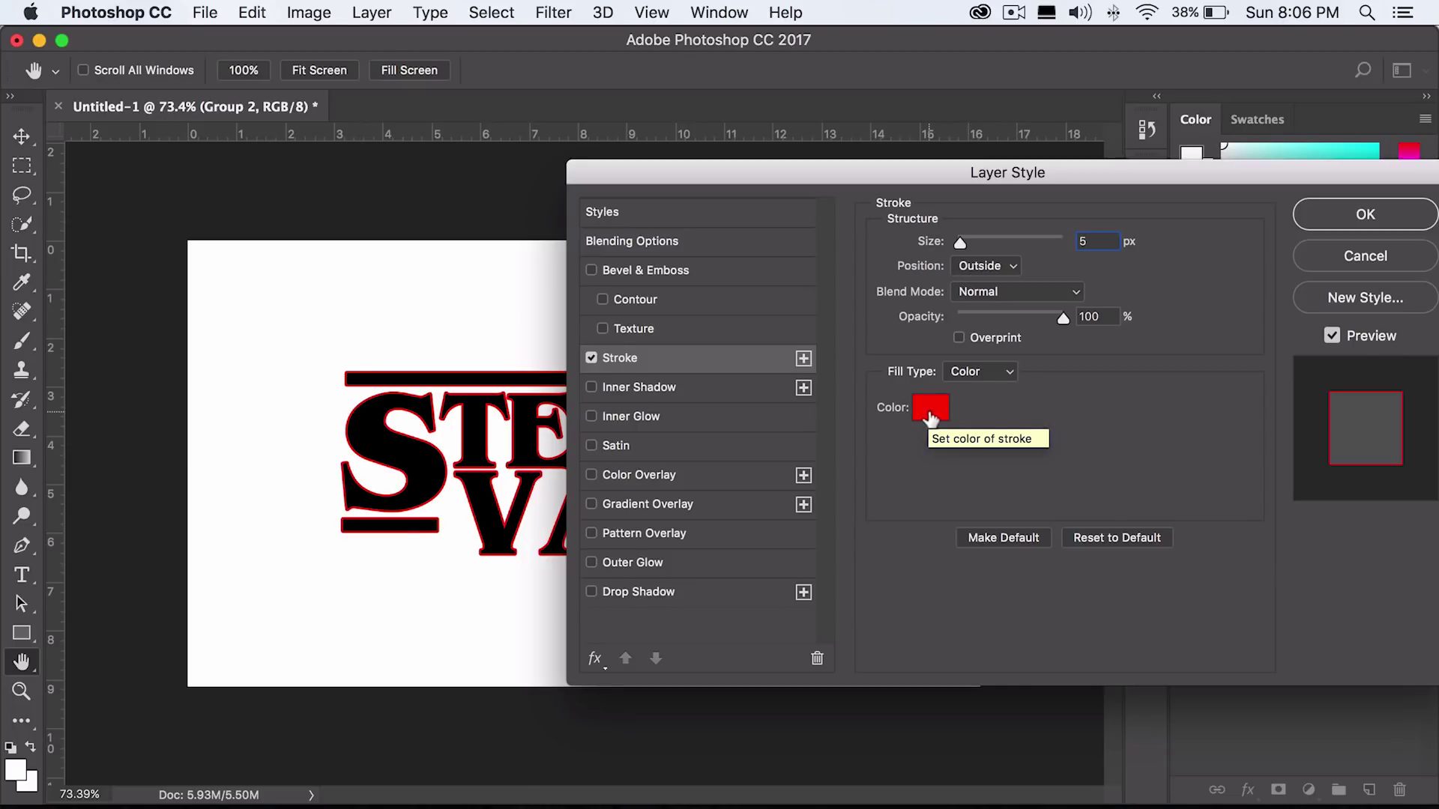
left_click(637, 563)
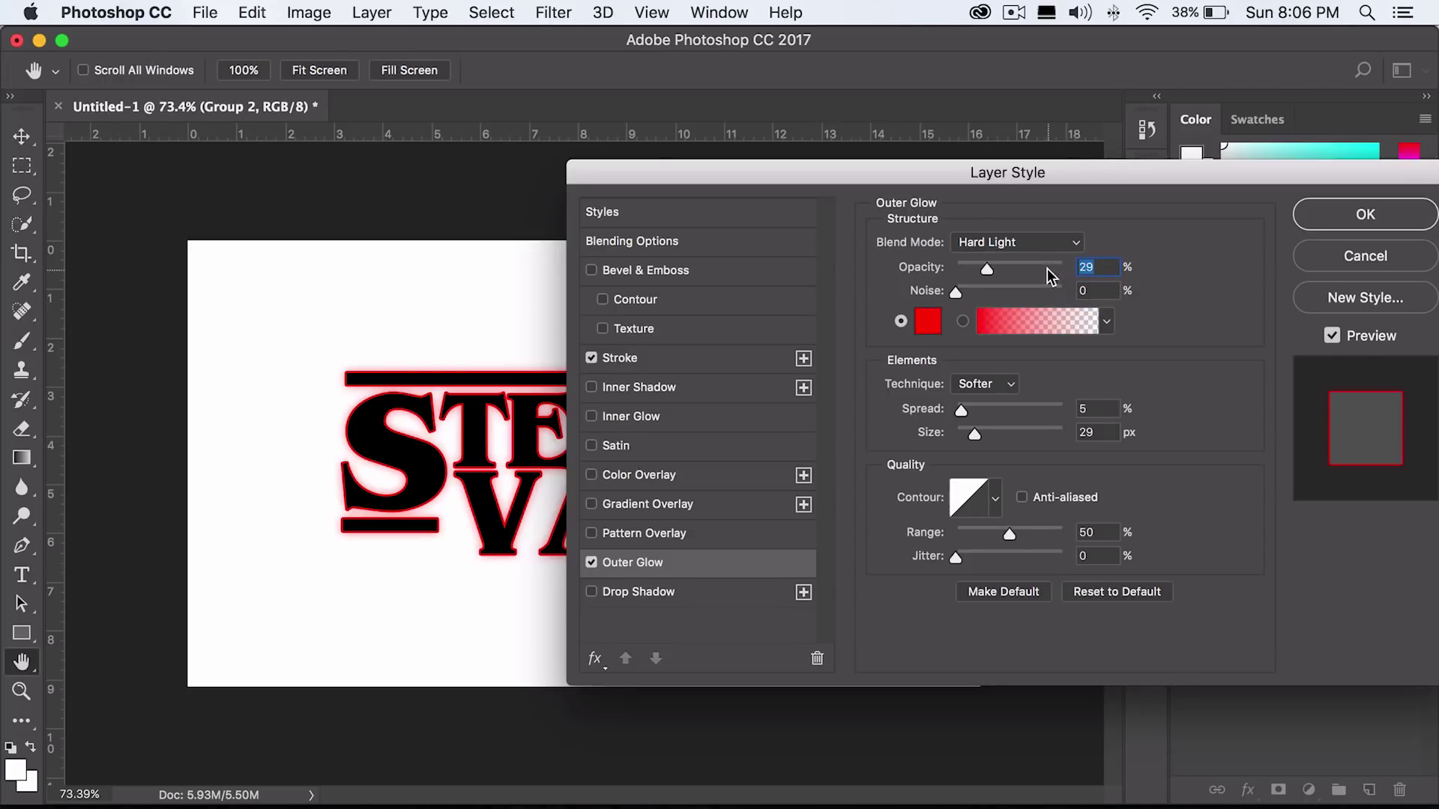
left_click_drag(1047, 269, 986, 277)
Enlarge the Outer Glow to 49 px, keep Hard Light blending, and apply the styles.
left_click(622, 361)
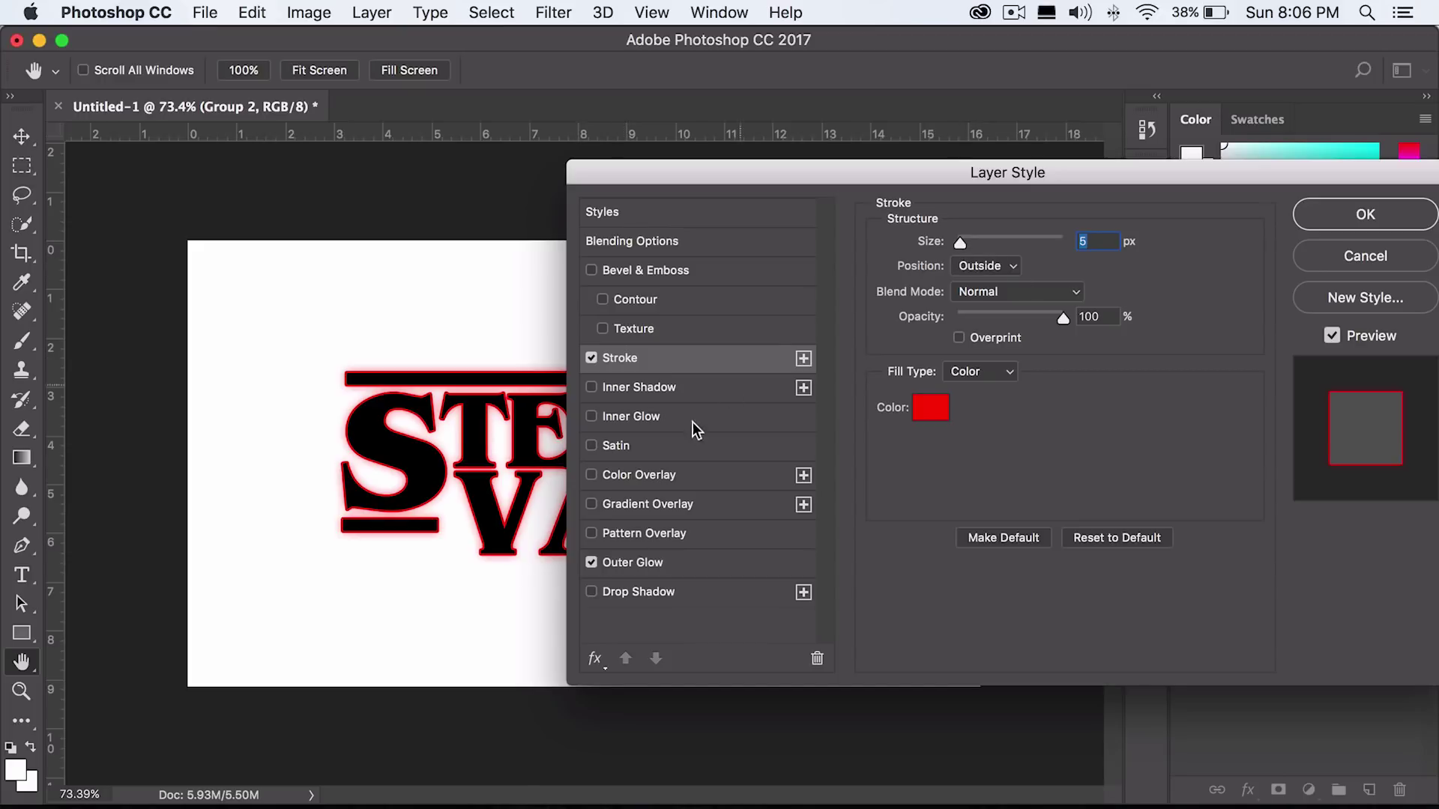
left_click(626, 563)
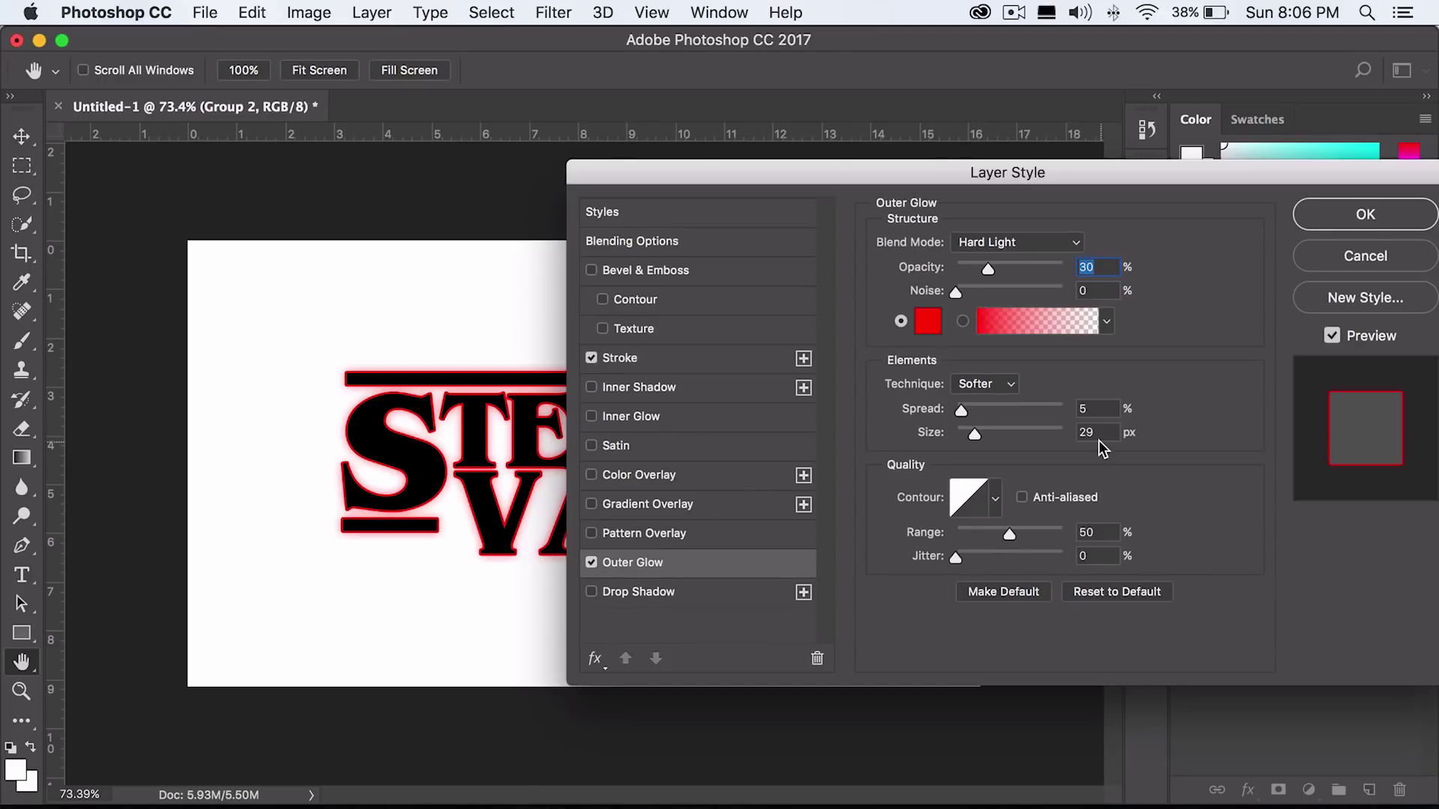
mouse_move(975, 434)
left_mouse_down()
mouse_move(1054, 438)
mouse_move(982, 438)
left_mouse_up()
left_click_drag(967, 173, 1041, 165)
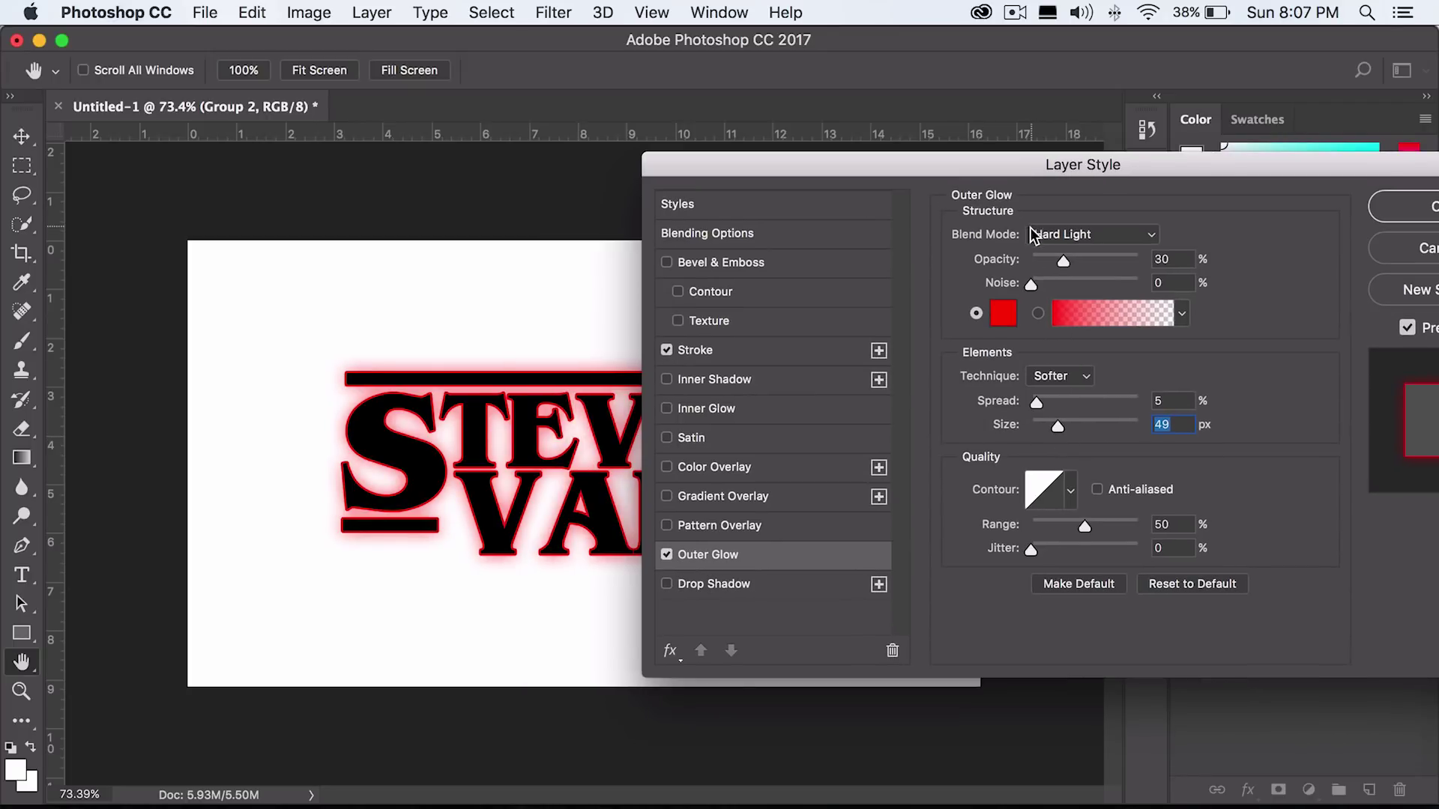
left_click(1043, 232)
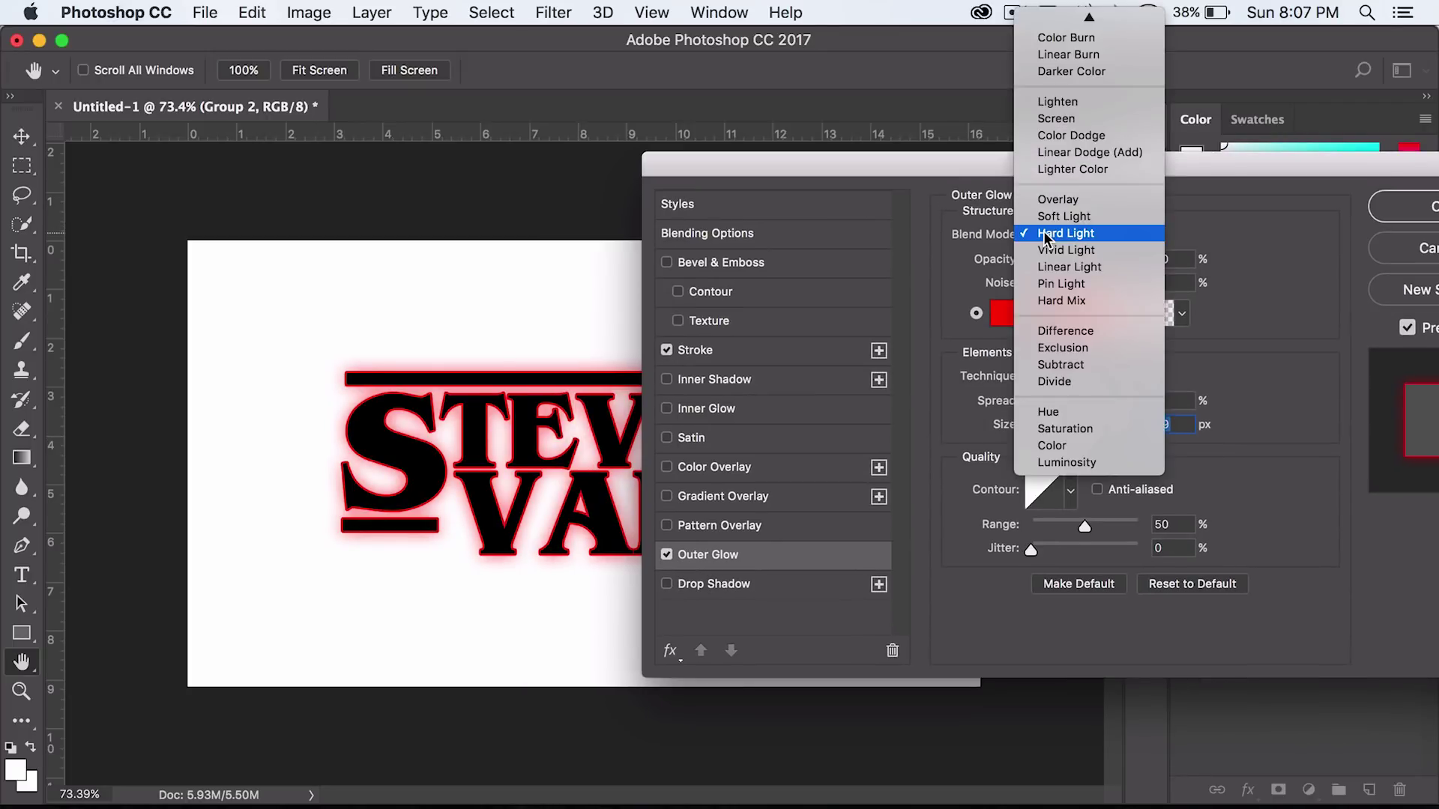
left_click(1054, 120)
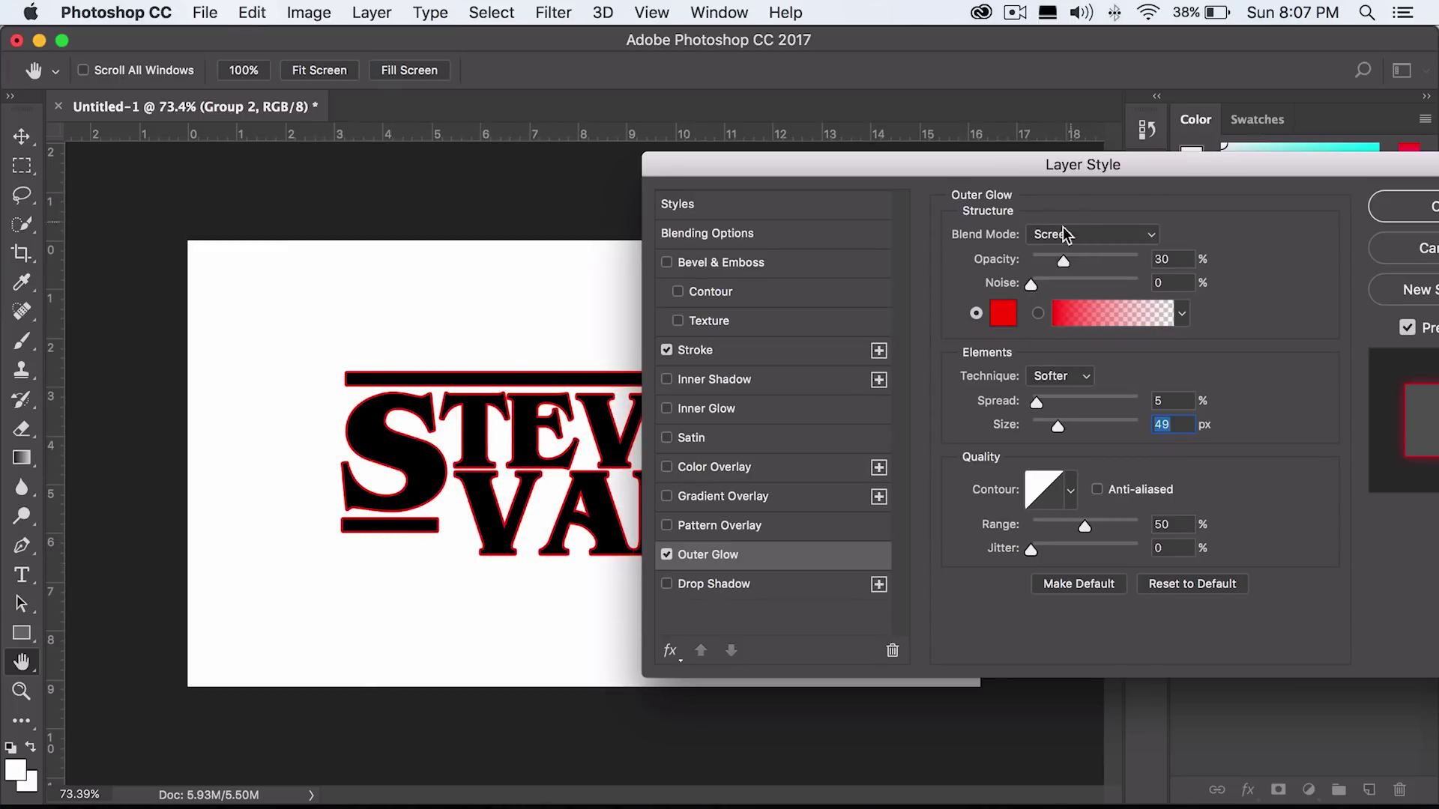
left_click(1062, 233)
left_click(1057, 357)
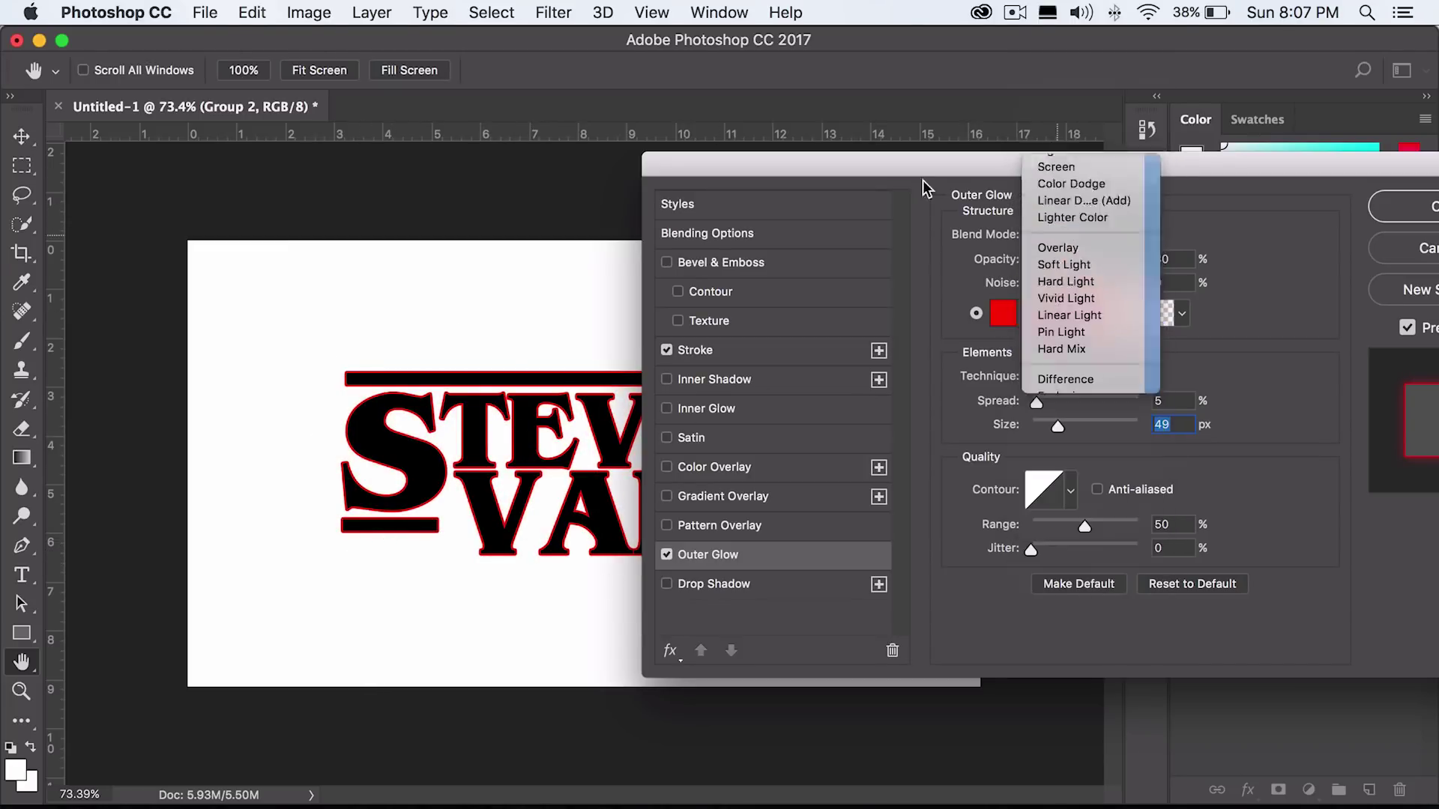
left_click(1274, 208)
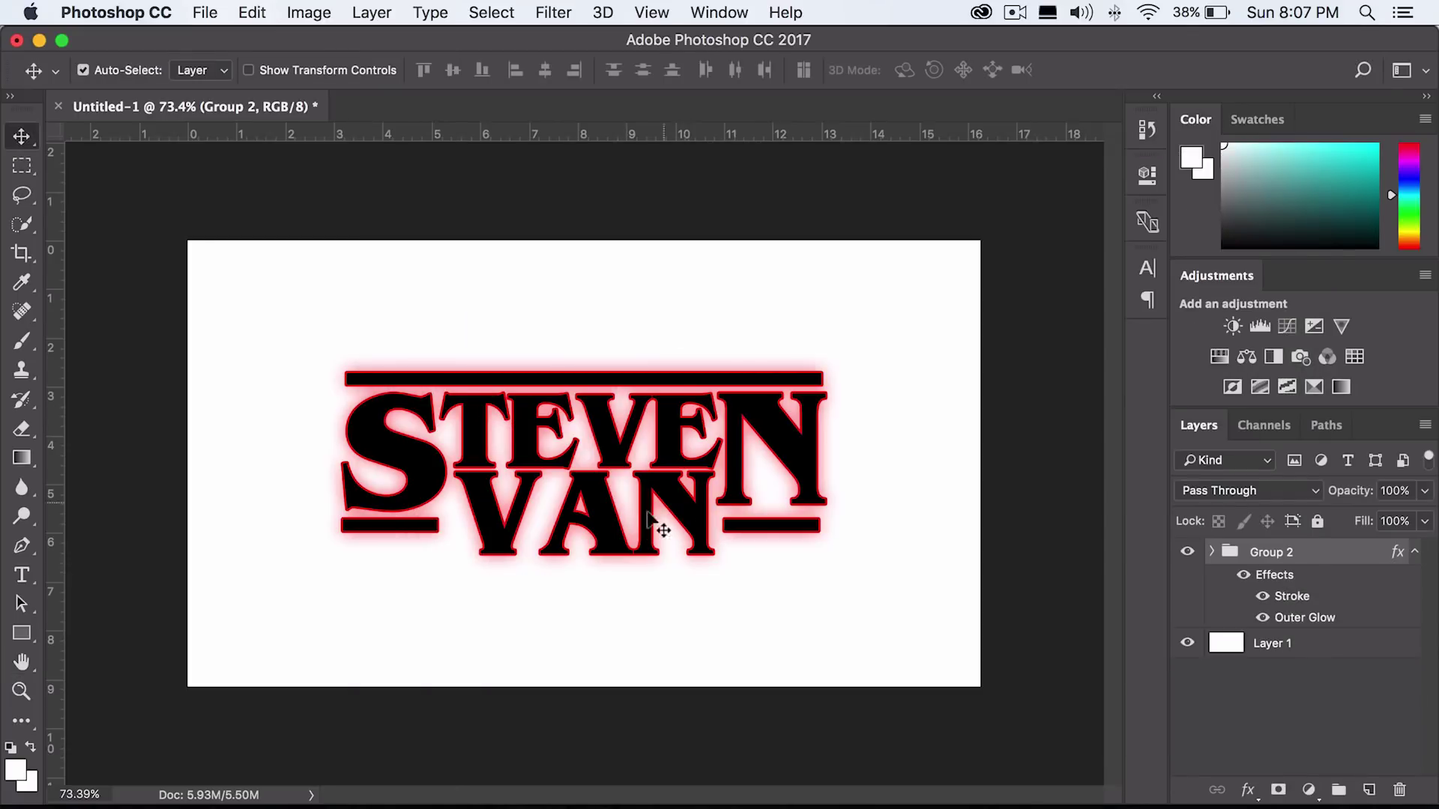
Set the foreground colour to #000000 and fill Layer 1 with black.
left_click(1367, 654)
left_click(15, 769)
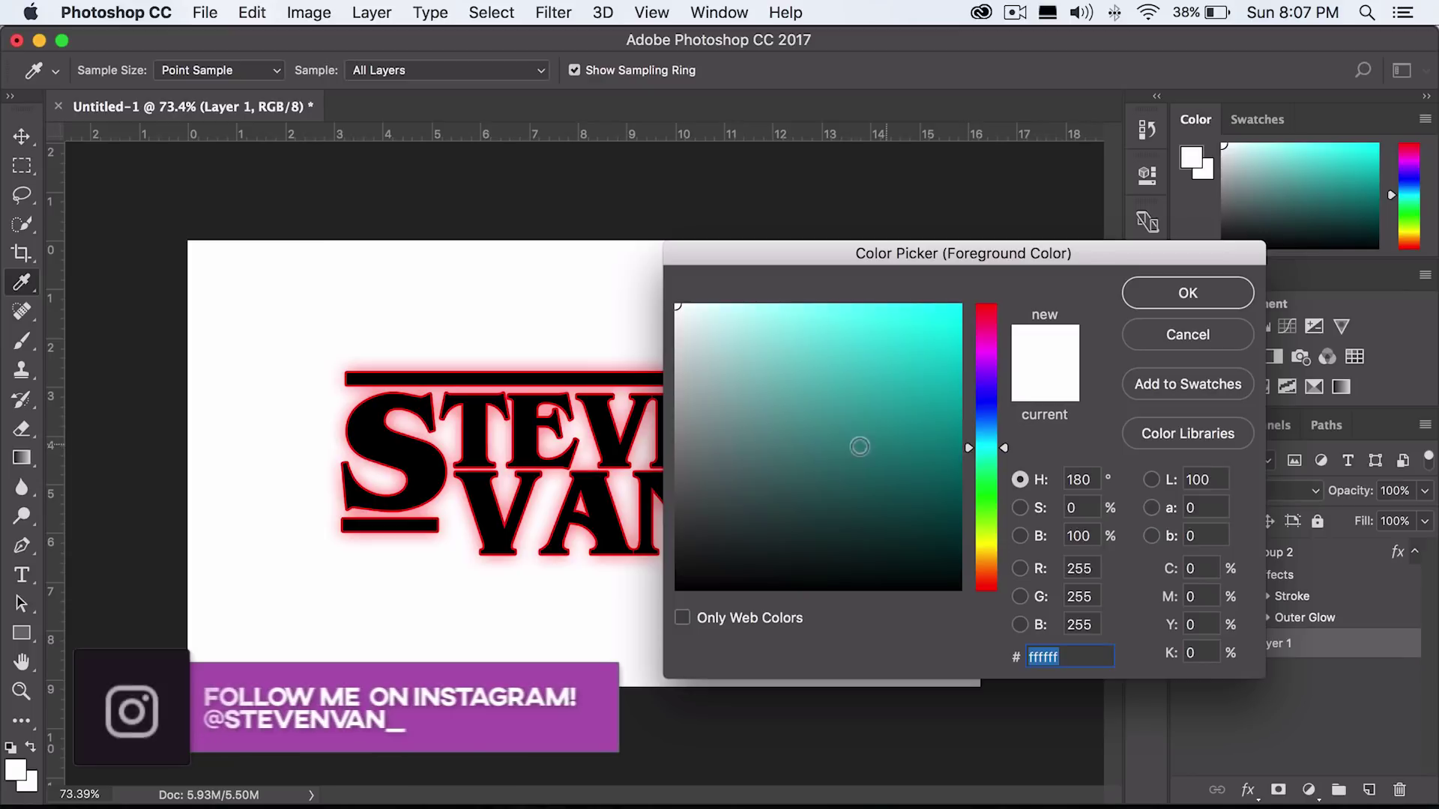
type("000000")
key("Return")
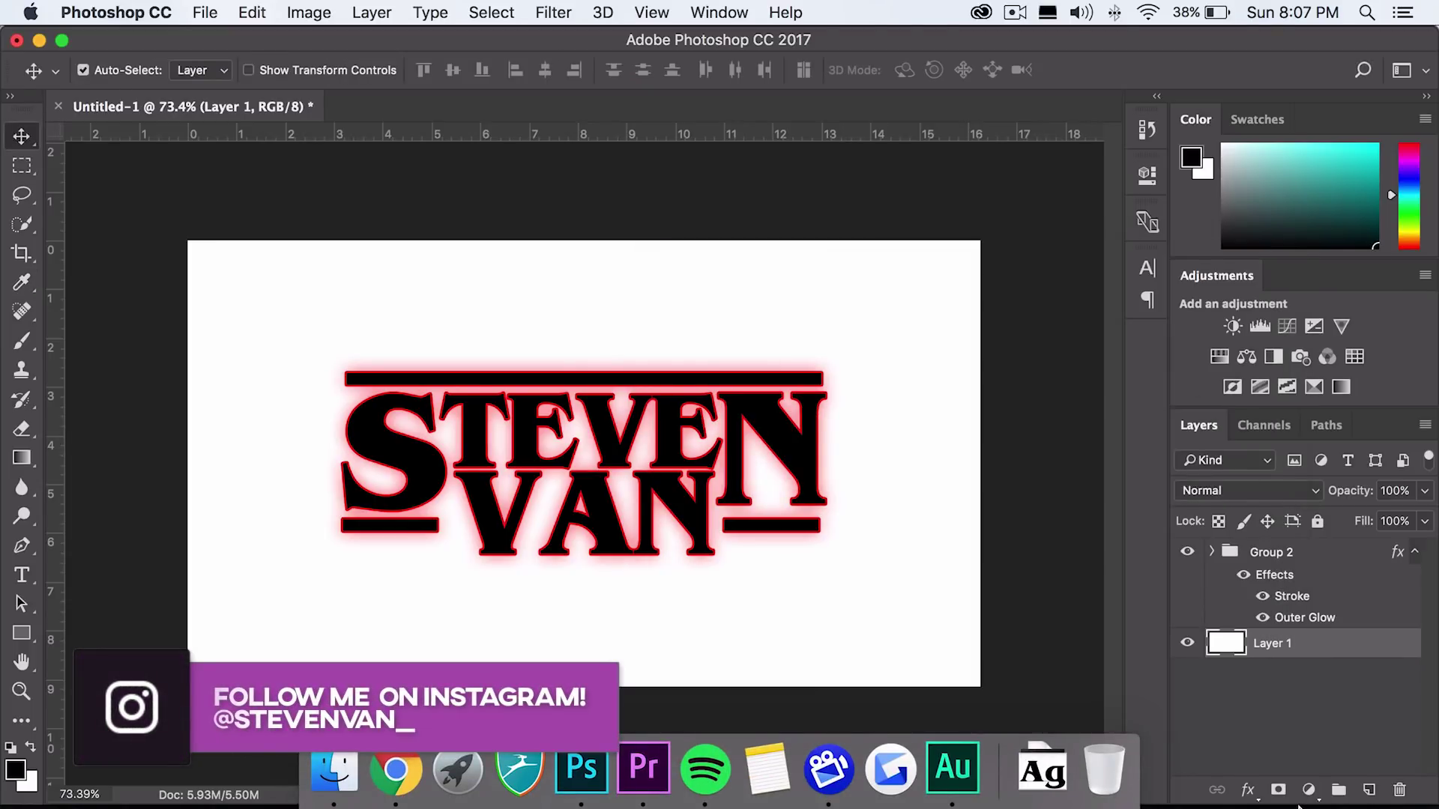
key("alt+BackSpace")
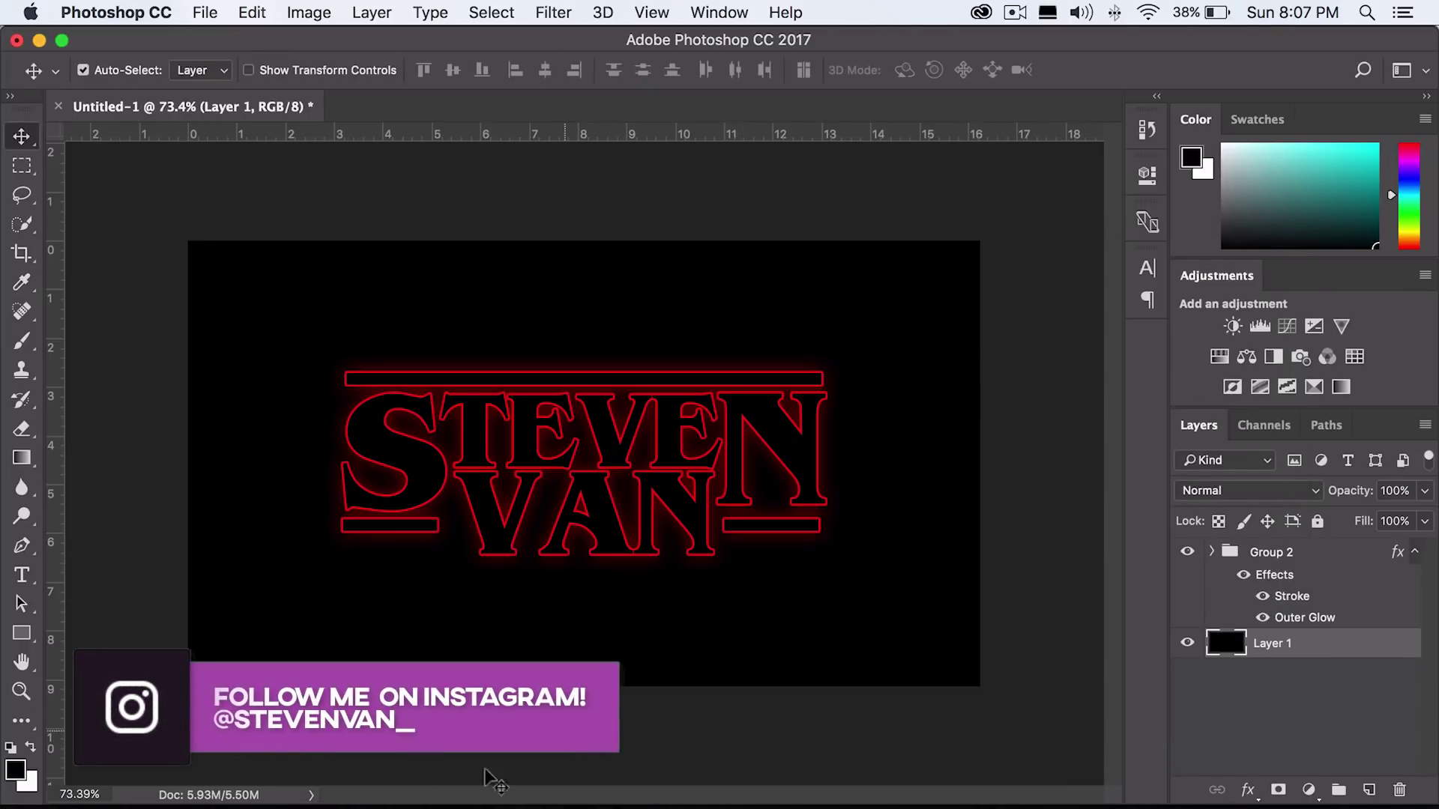
Nudge the Rectangle 1 bar in Group 2 up slightly.
left_click(1214, 552)
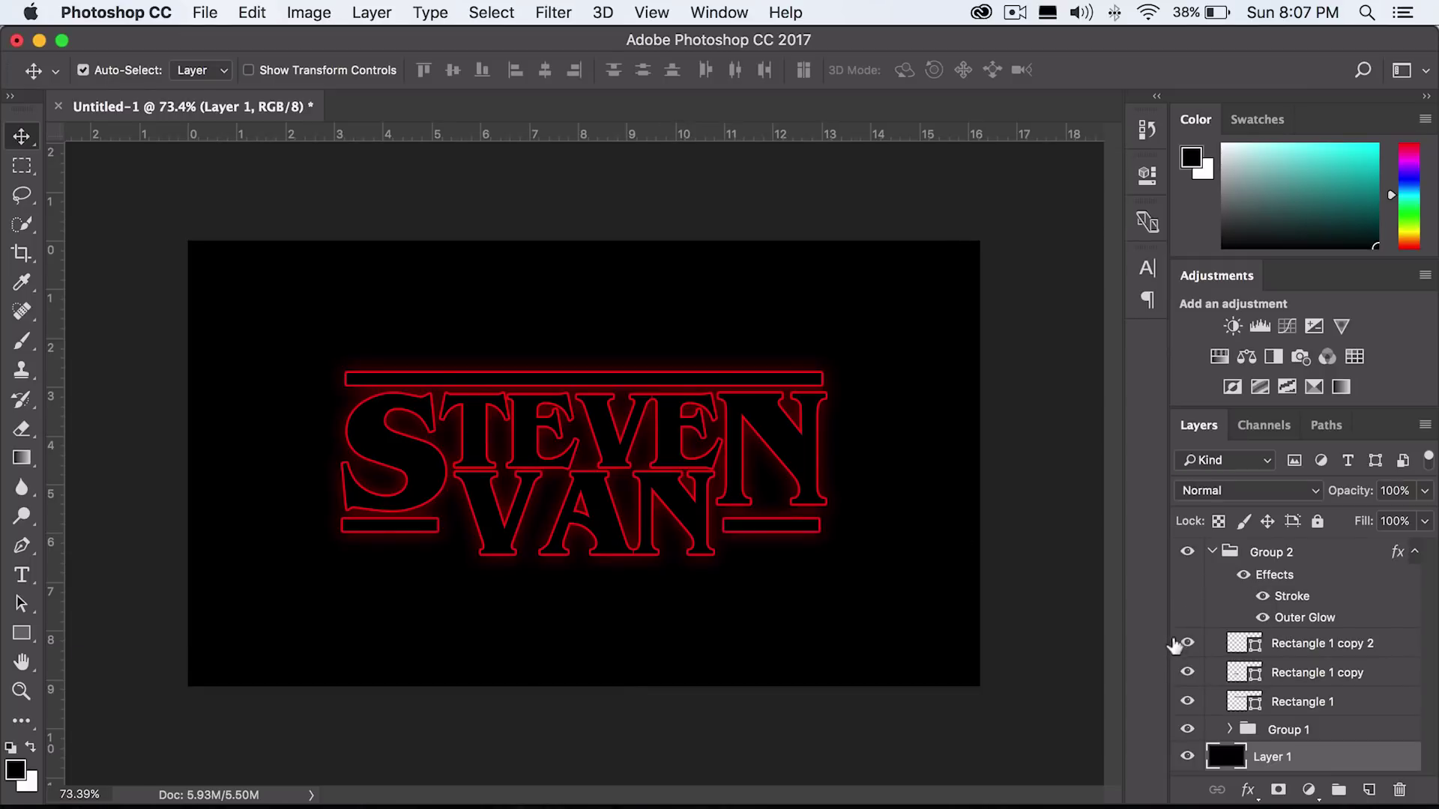
left_click(1266, 702)
key("shift+Up")
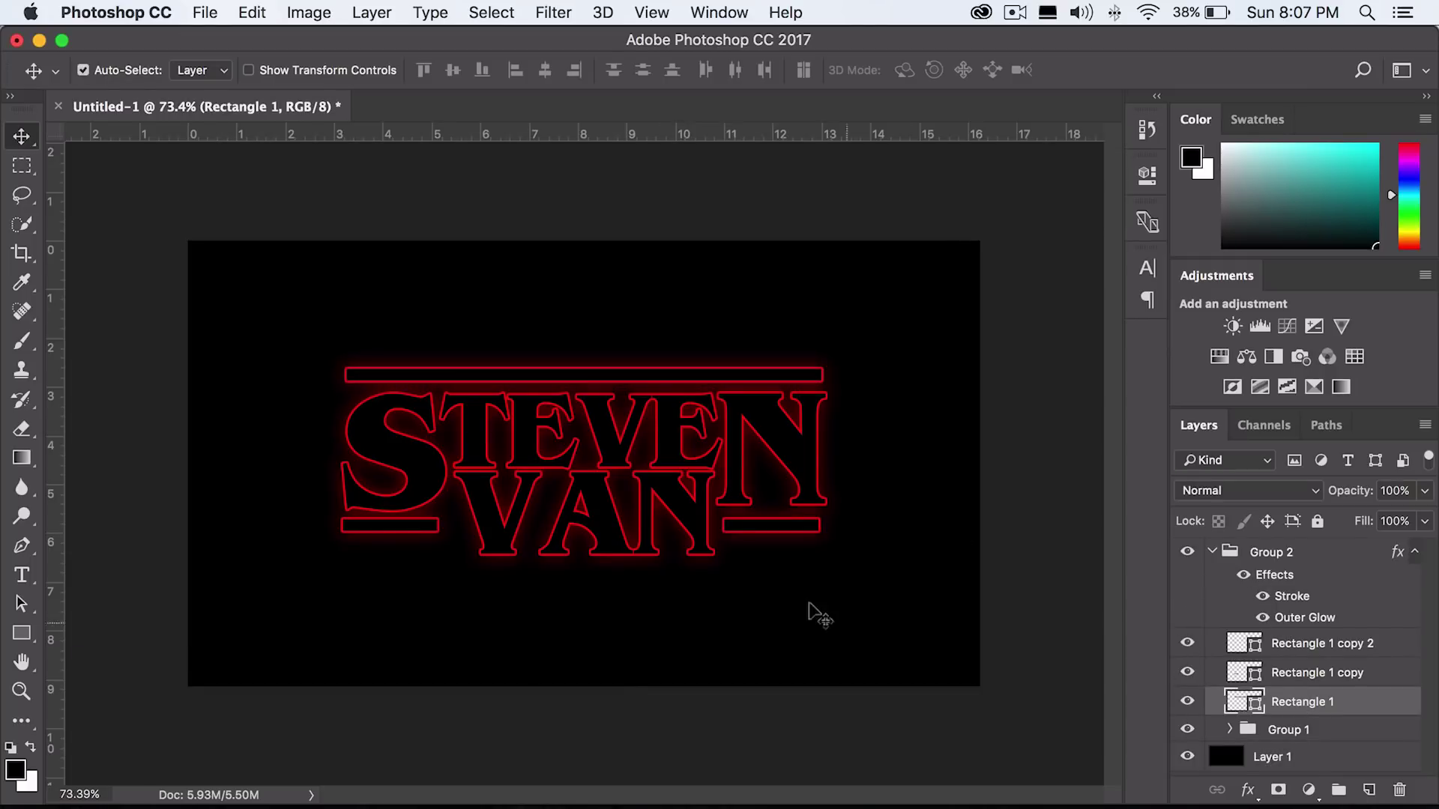
left_click(1211, 552)
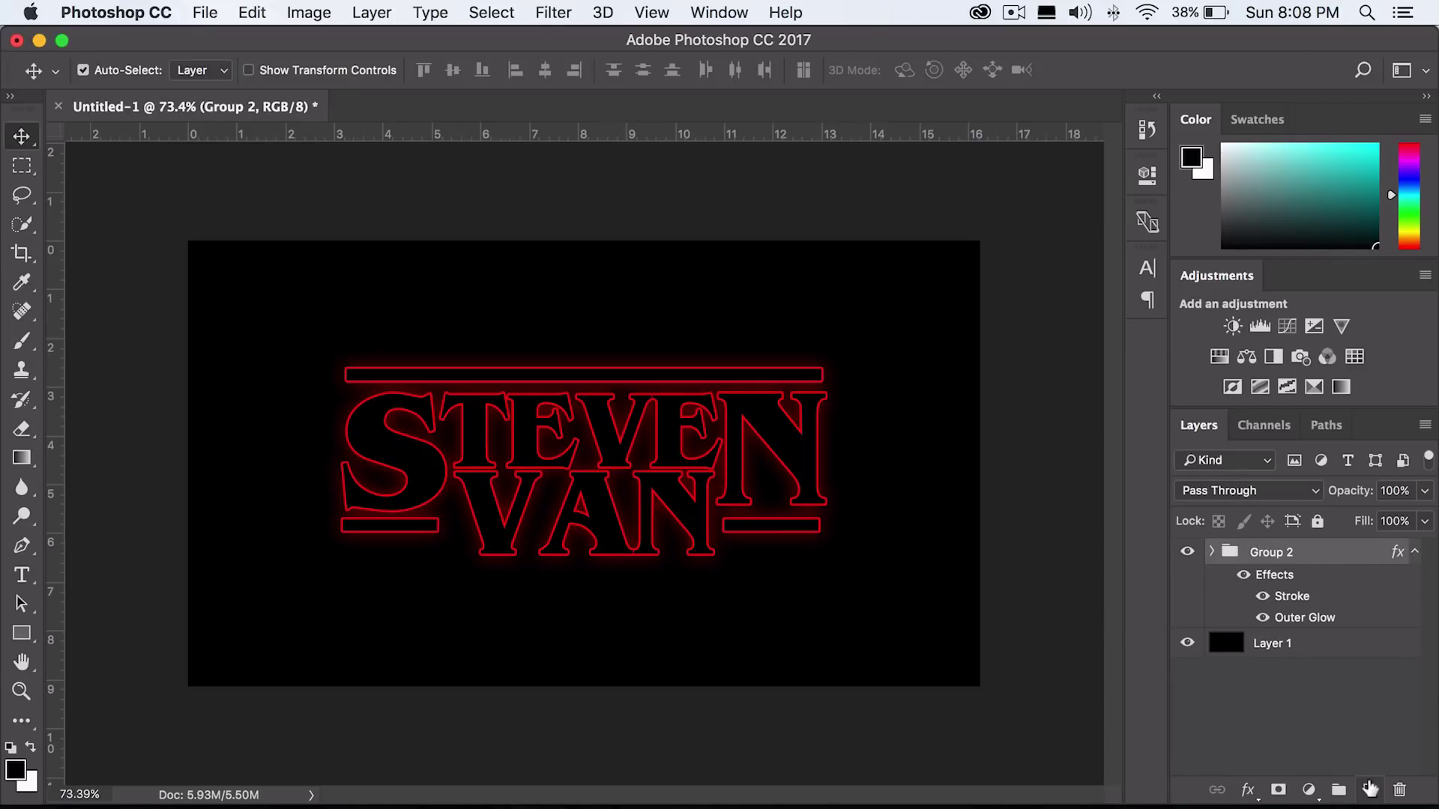
Create Layer 2 set to Overlay, with the Brush tool and white as the painting colour.
left_click(1367, 791)
key("b")
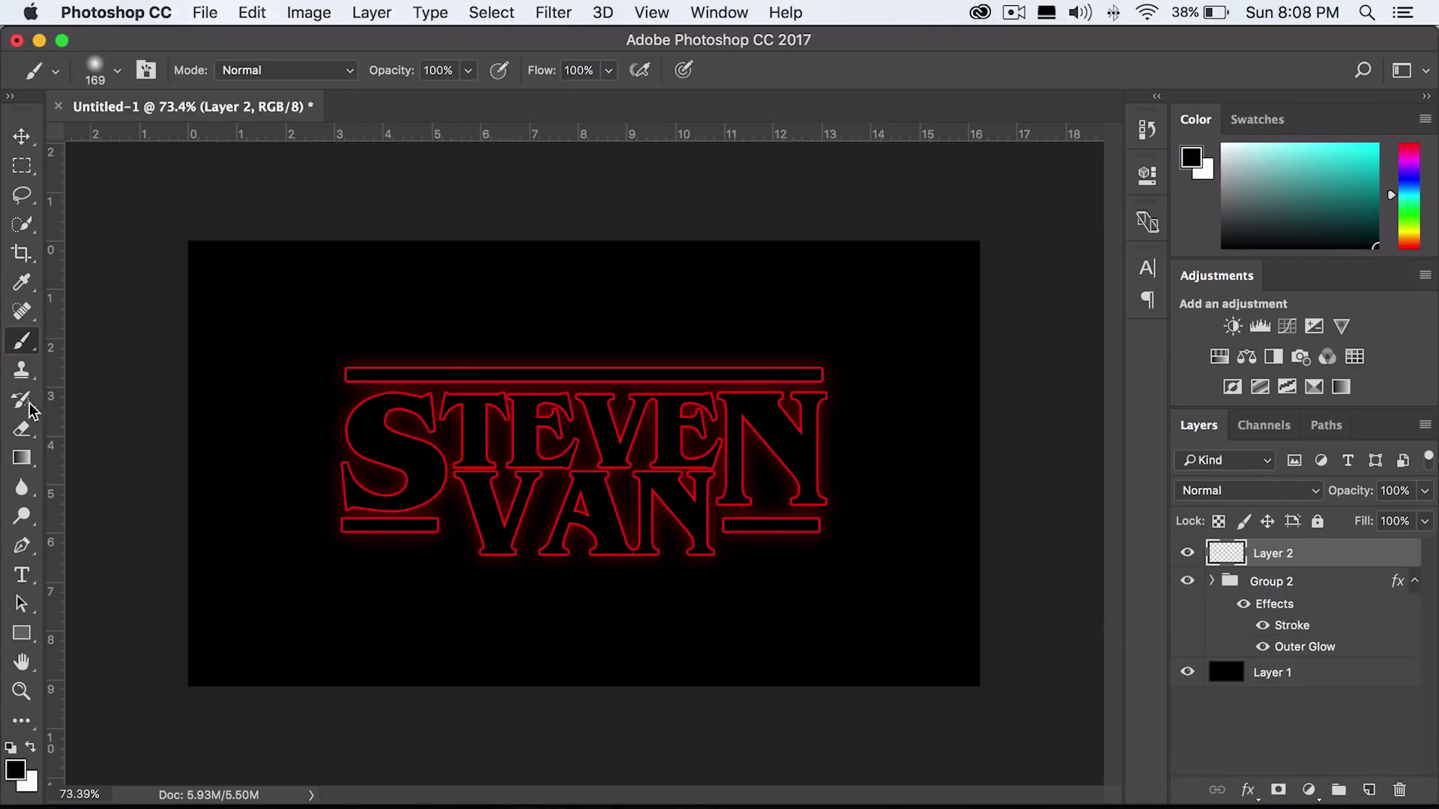
key("x")
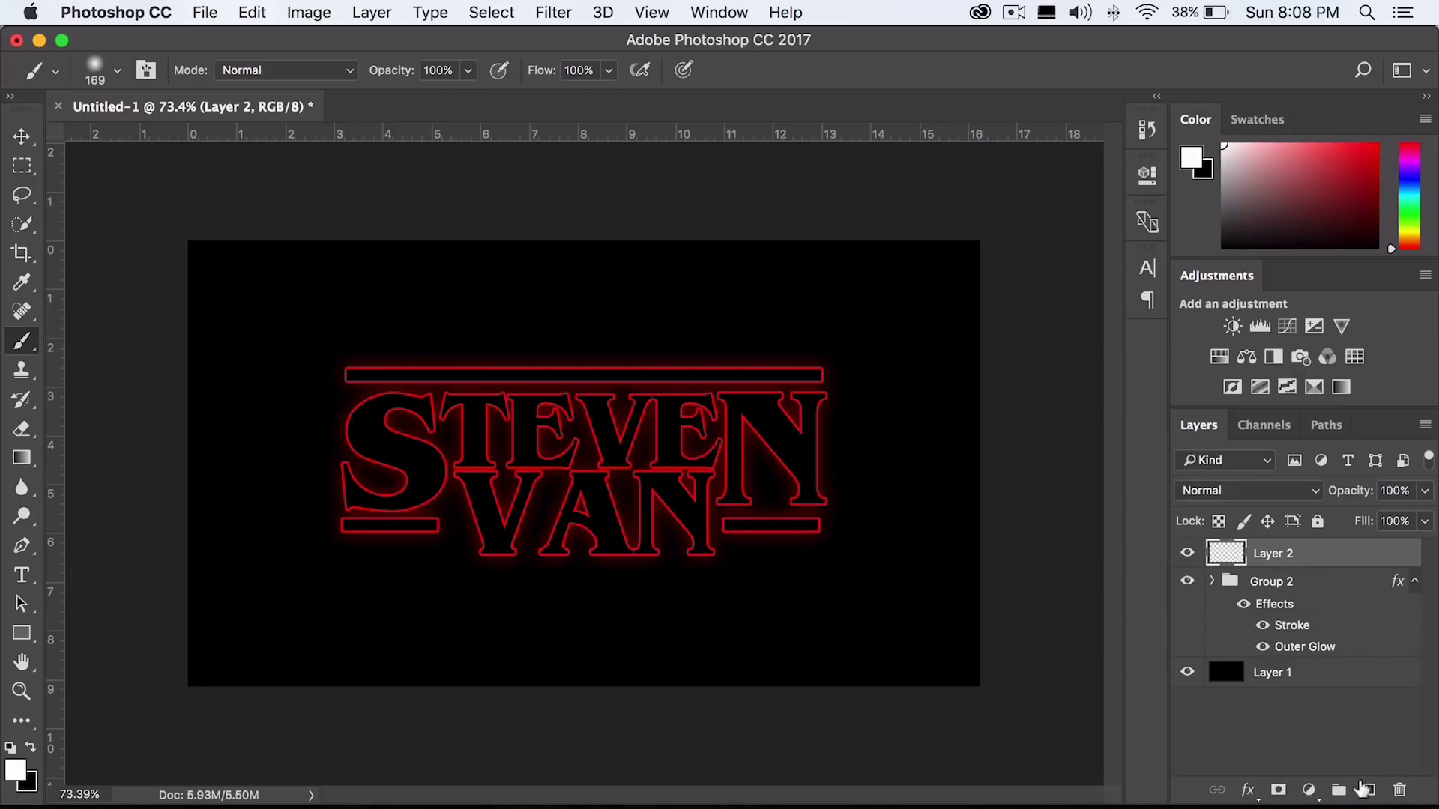
left_click(1361, 789)
key("super+z")
left_click(1248, 490)
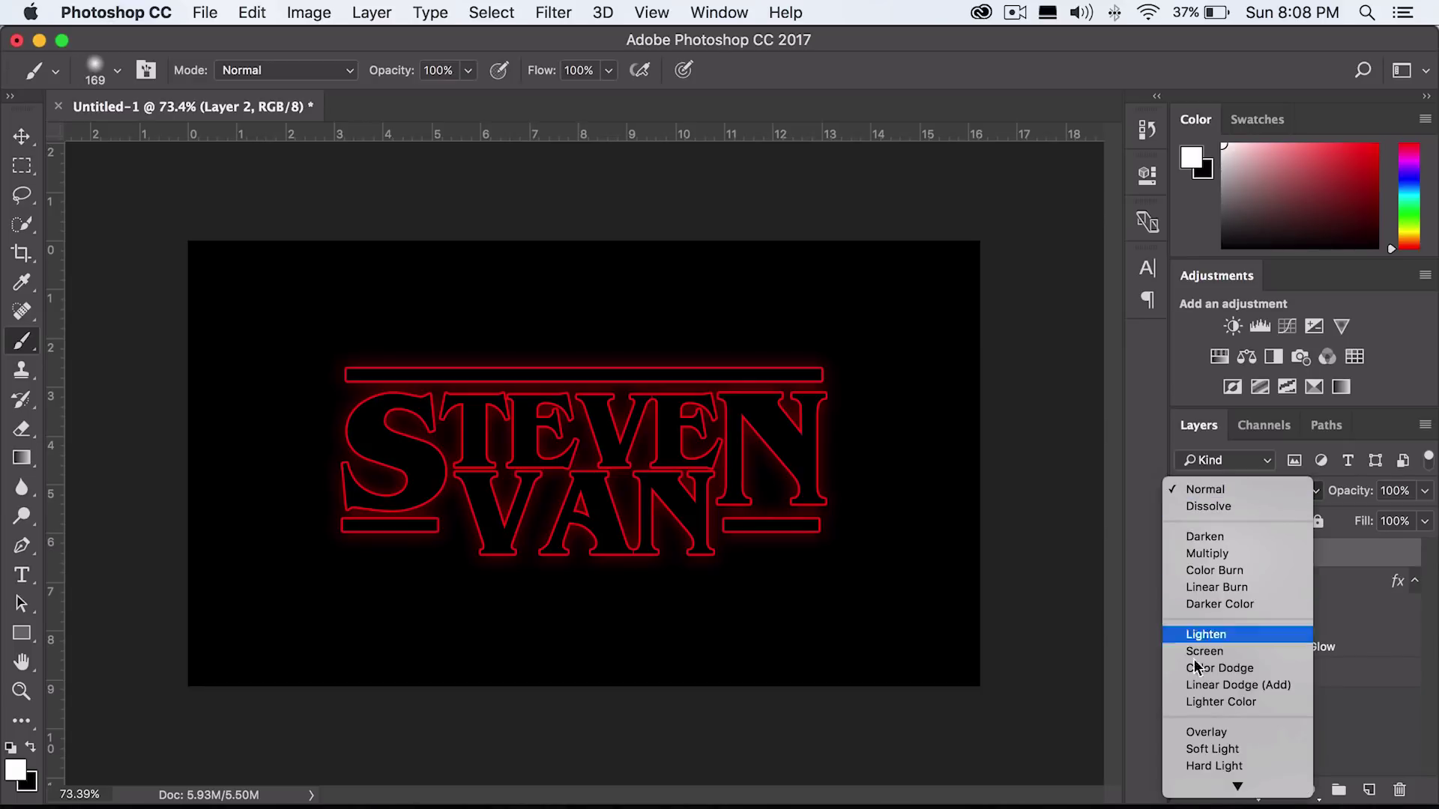
left_click(1207, 732)
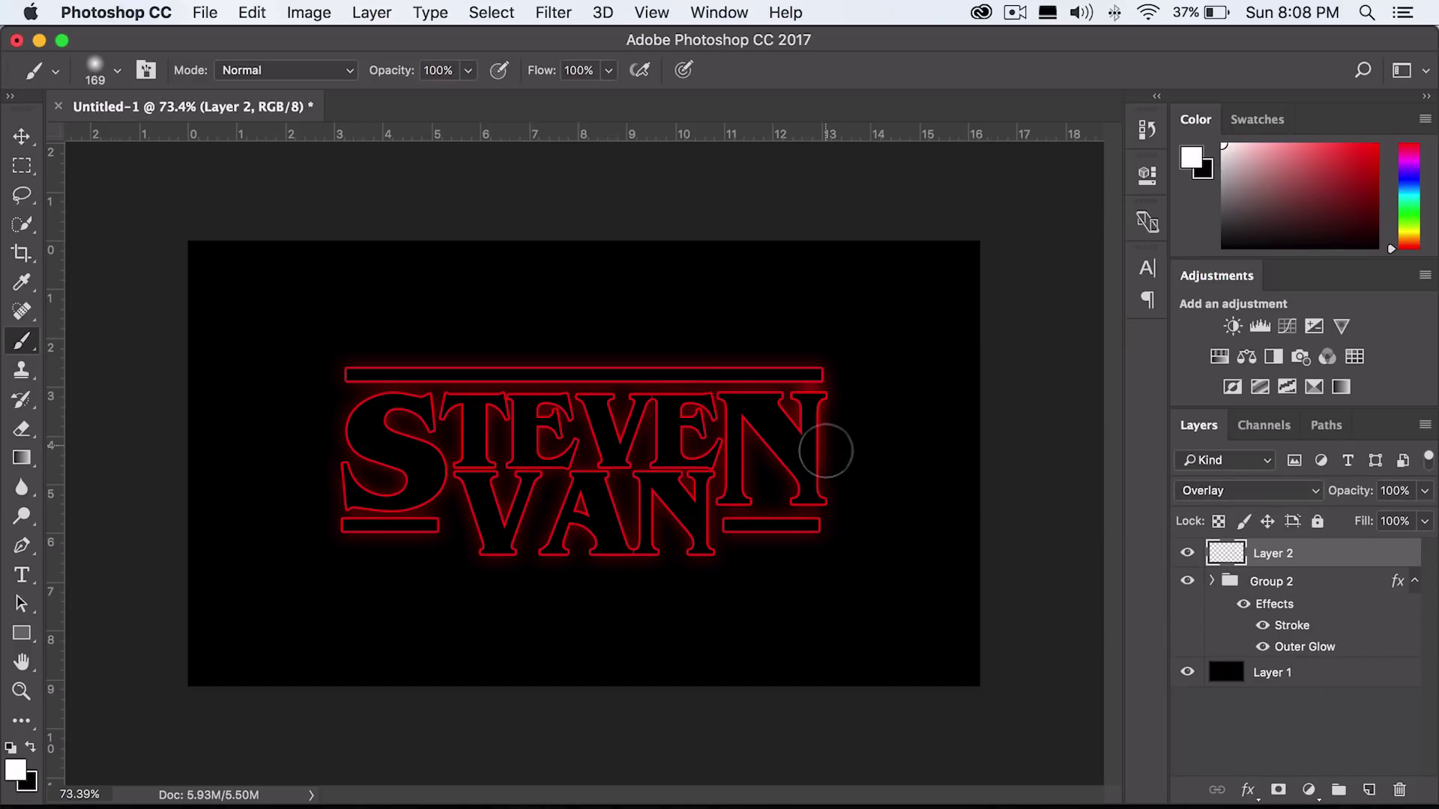
Paint soft white strokes over the top bar and STEVEN lettering, comparing with Layer 2 toggled.
left_click_drag(435, 378, 503, 401)
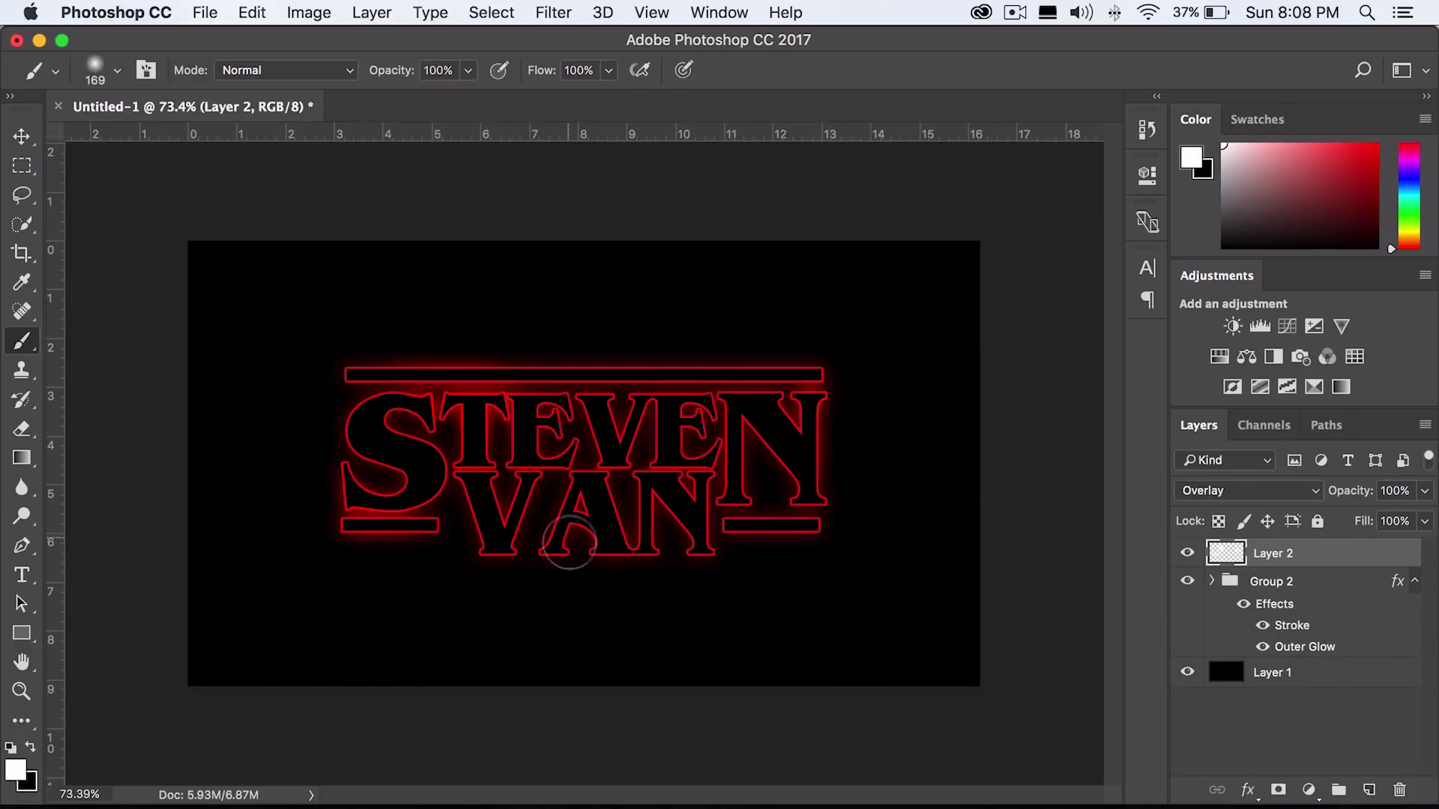
mouse_move(569, 543)
left_mouse_down()
mouse_move(686, 356)
mouse_move(679, 377)
left_mouse_up()
left_click(1188, 554)
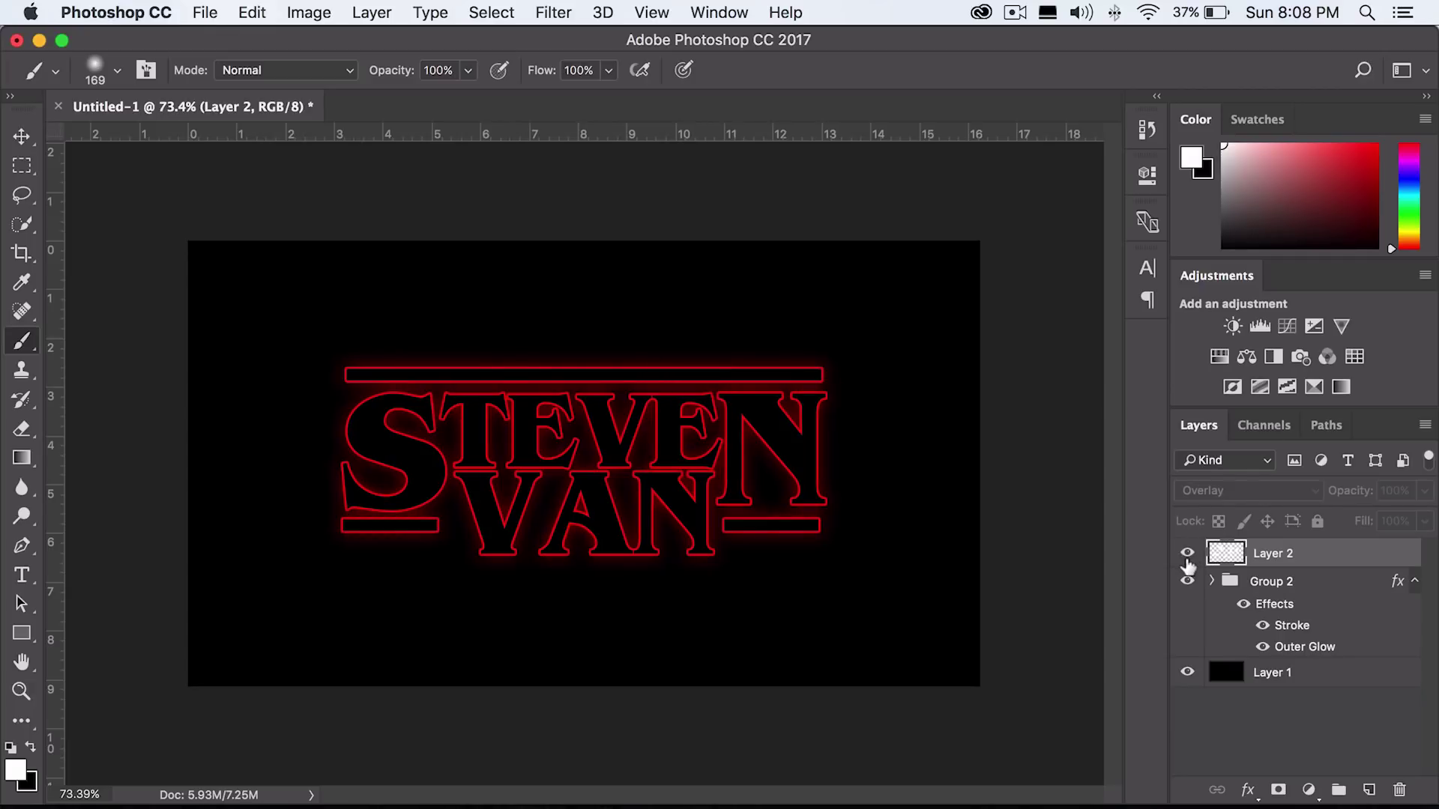
left_click(1187, 555)
left_click(1187, 554)
left_click(1188, 554)
Create Layer 3 and set up the Brush tool with black as the painting colour.
key("z")
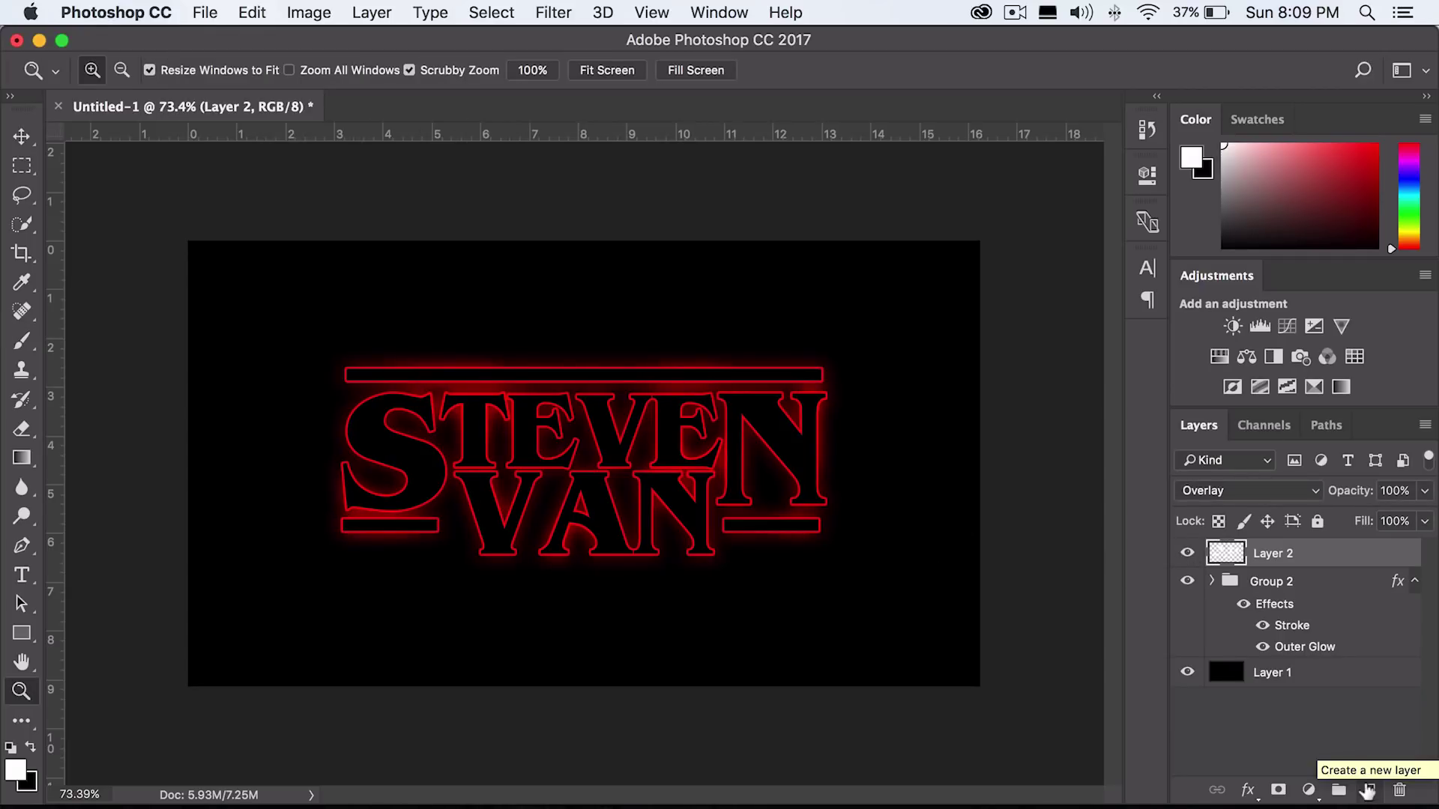
left_click(1368, 790)
left_click(37, 344)
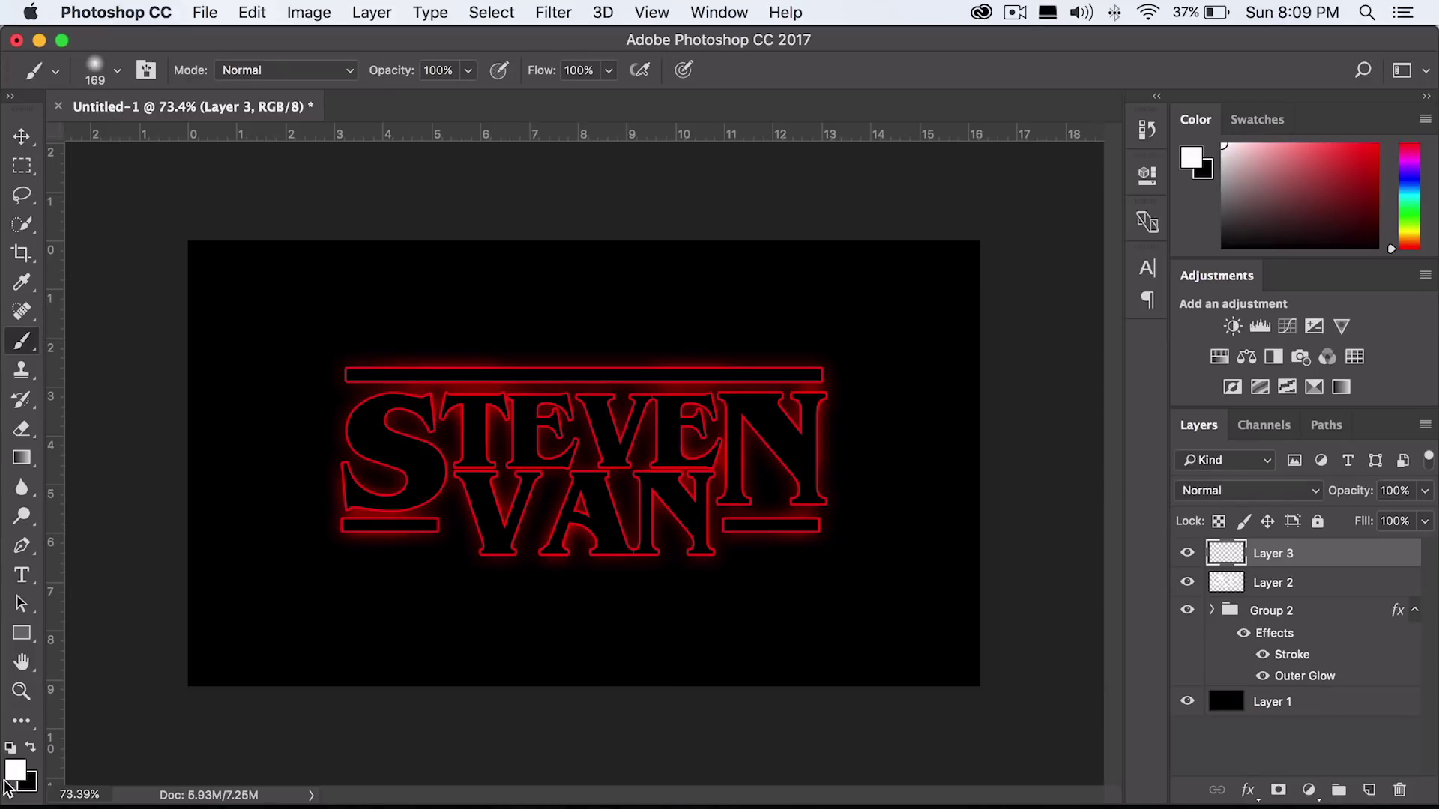
left_click(29, 749)
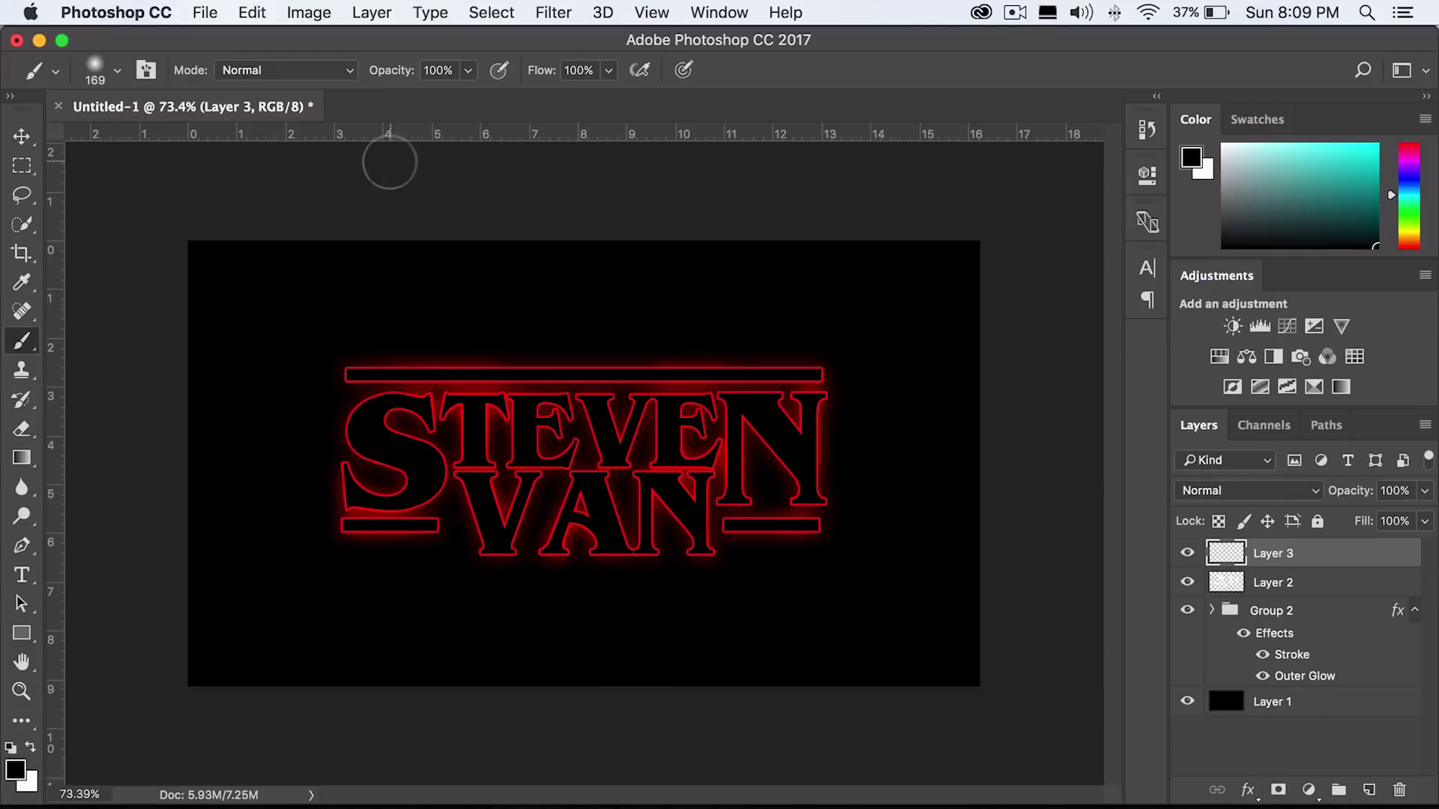
left_click(117, 72)
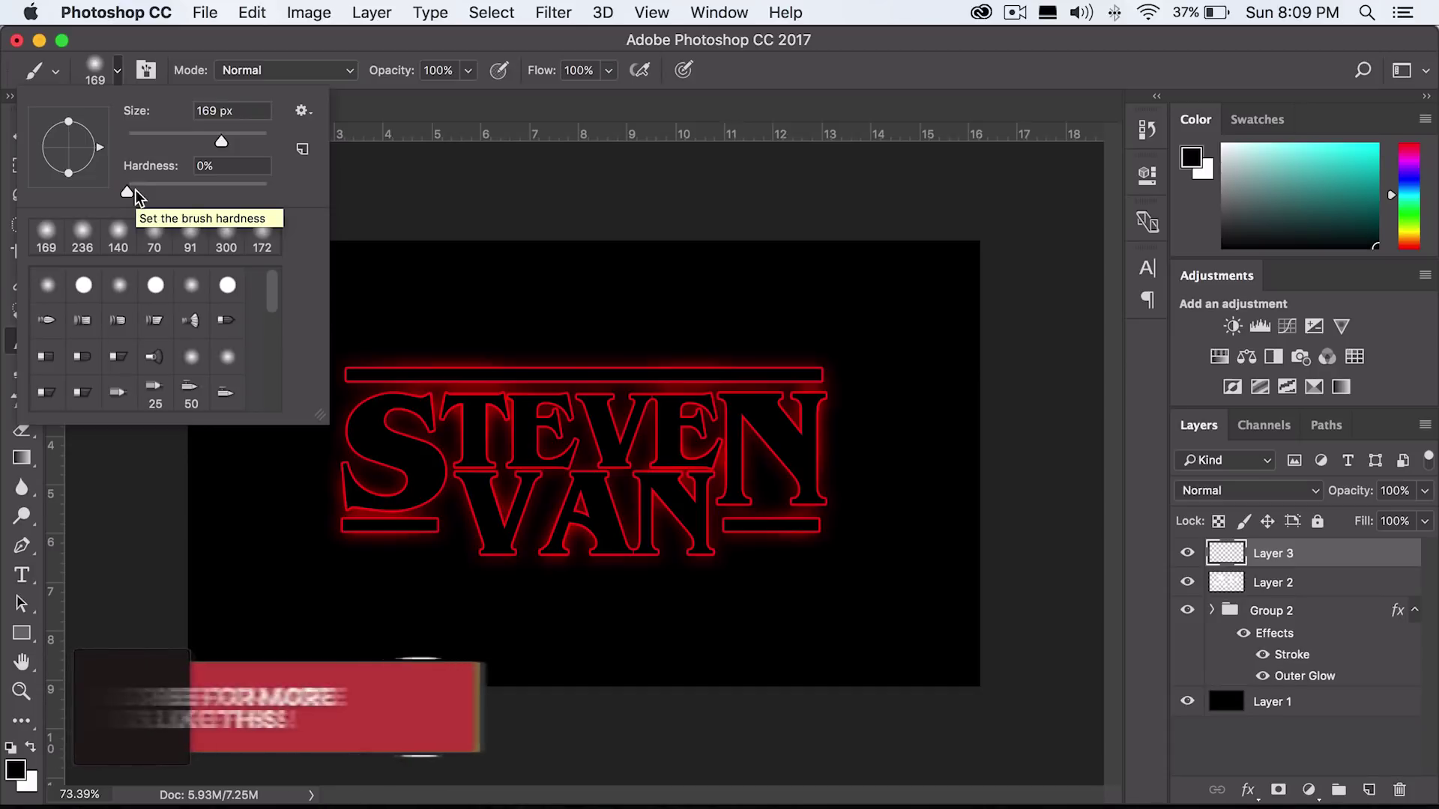
key("Return")
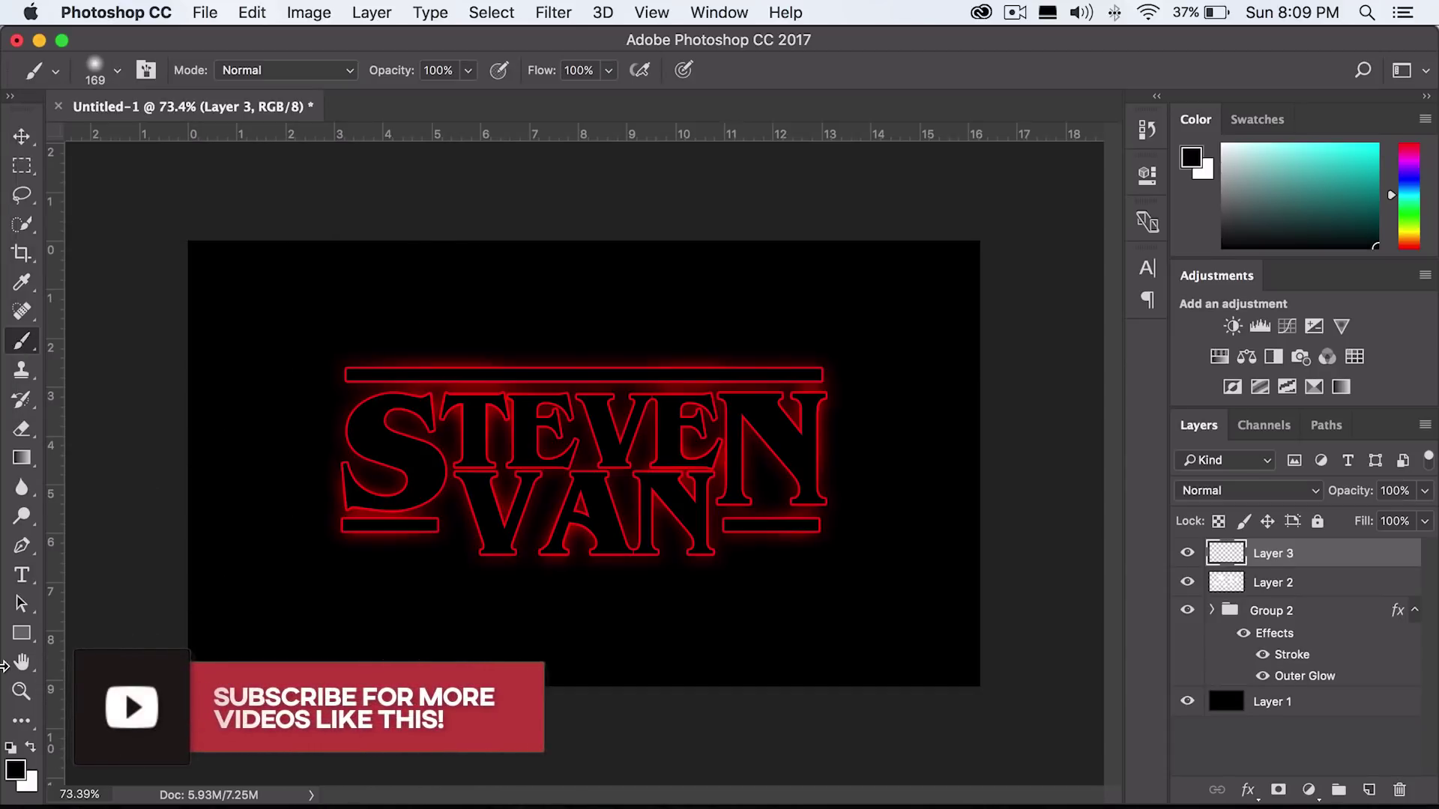
With a 364 px brush, darken the glow at the N's right and the S's left.
left_click(117, 71)
left_click(242, 141)
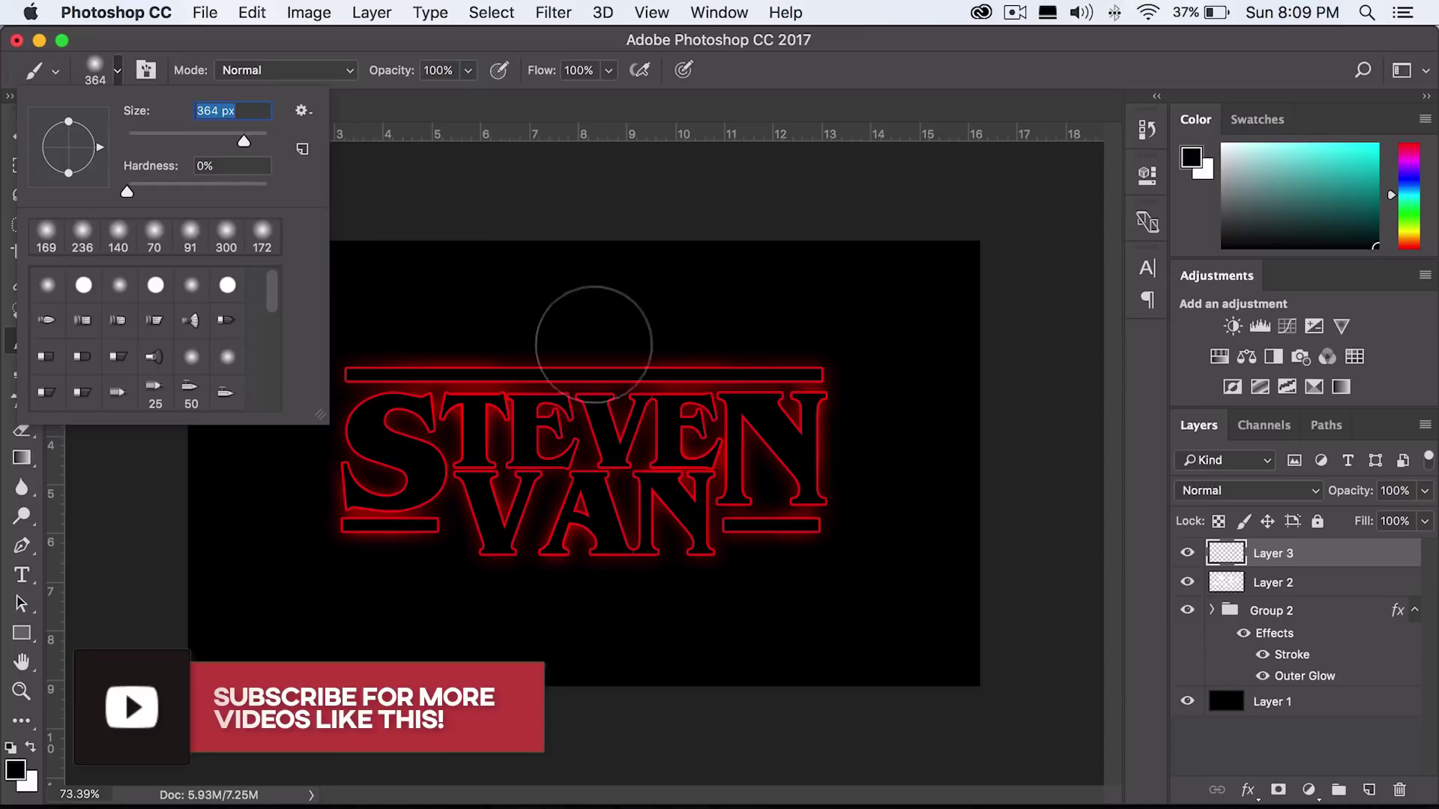
left_click_drag(829, 320, 828, 572)
left_click_drag(344, 360, 290, 514)
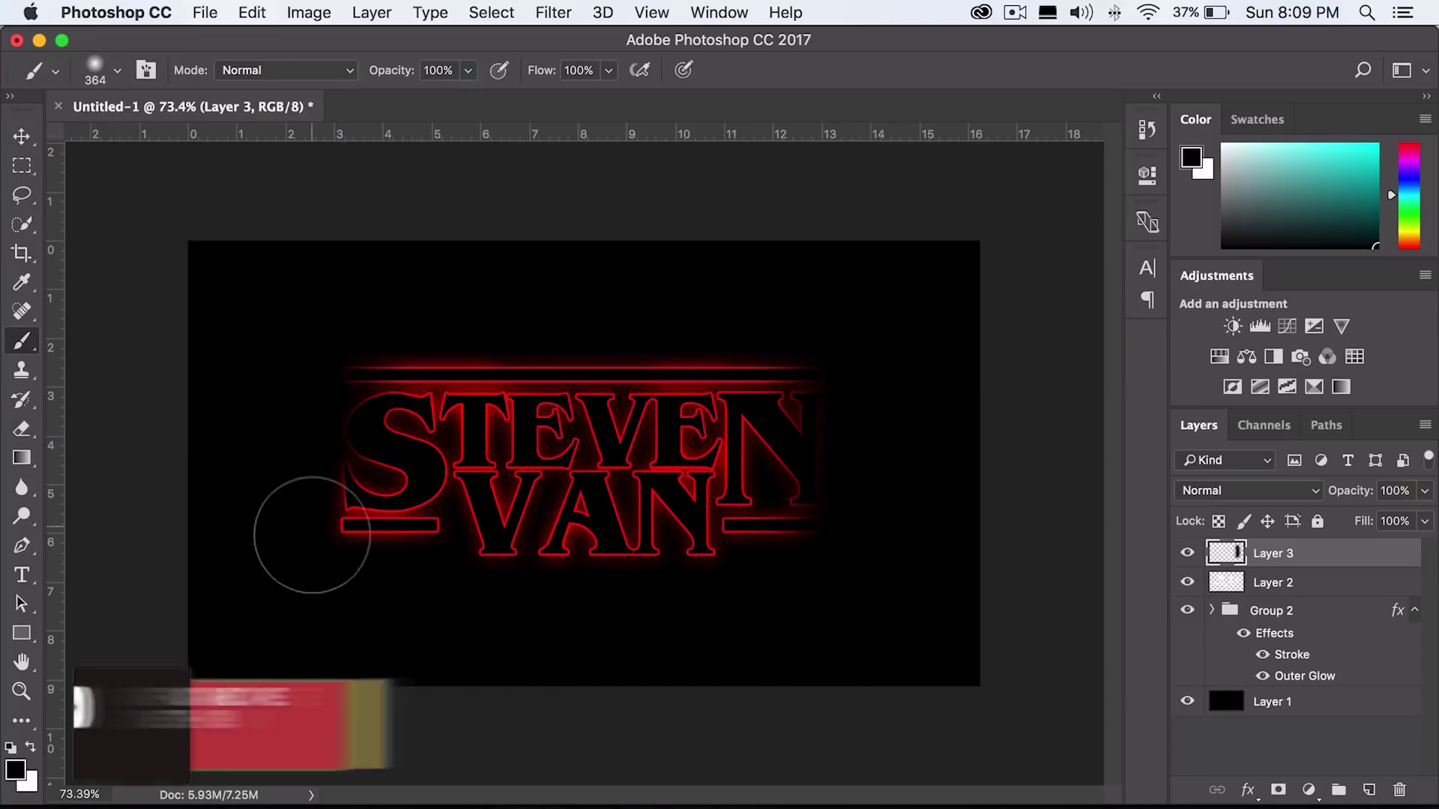
Paint a 143 px black stroke where STEVEN meets VAN, then undo it.
left_click(118, 71)
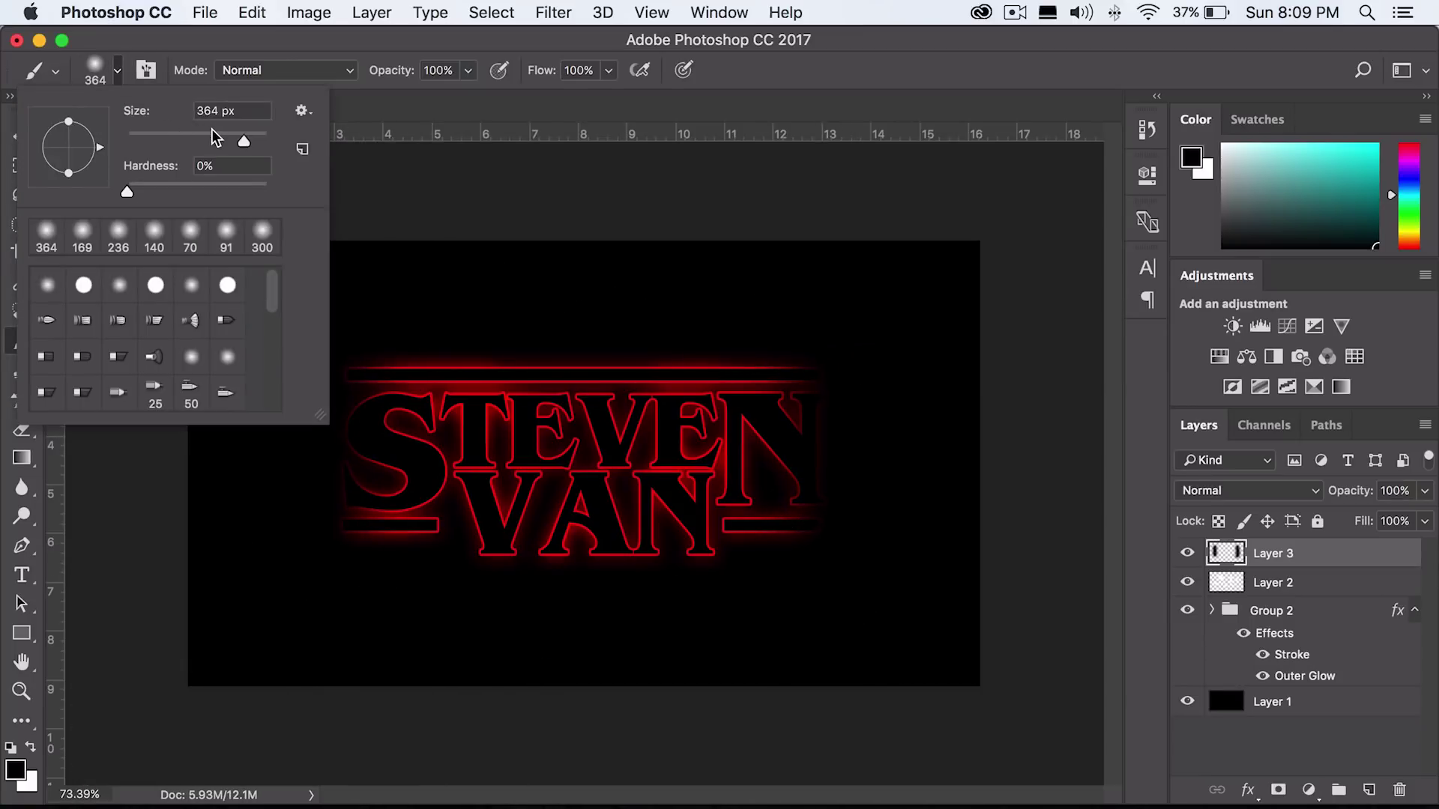
left_click(213, 139)
left_click(524, 472)
mouse_move(576, 468)
left_mouse_down()
mouse_move(667, 457)
mouse_move(472, 588)
mouse_move(495, 555)
left_mouse_up()
key("super+z")
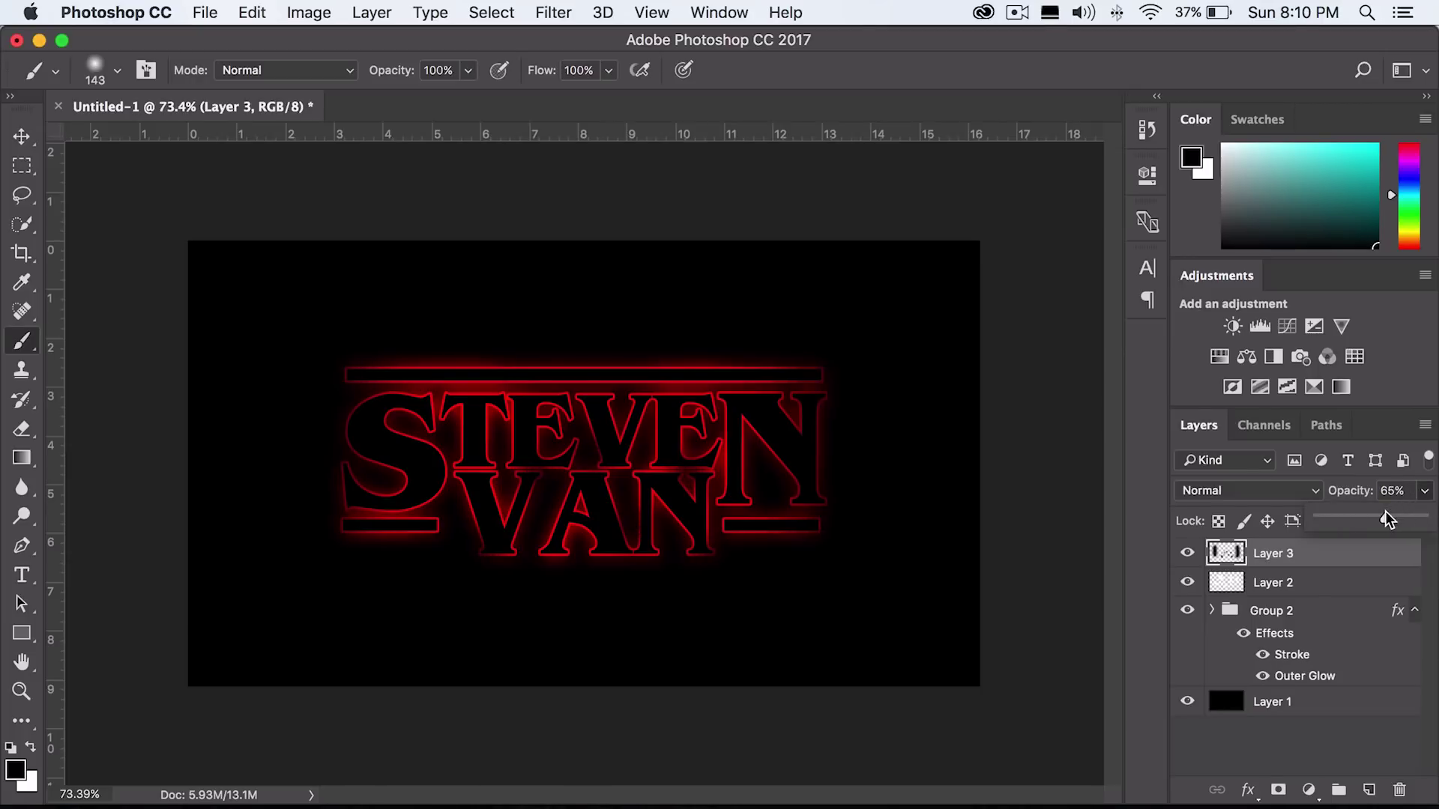
Zoom in with the Zoom tool to inspect the darkened glow on the title.
left_click(21, 690)
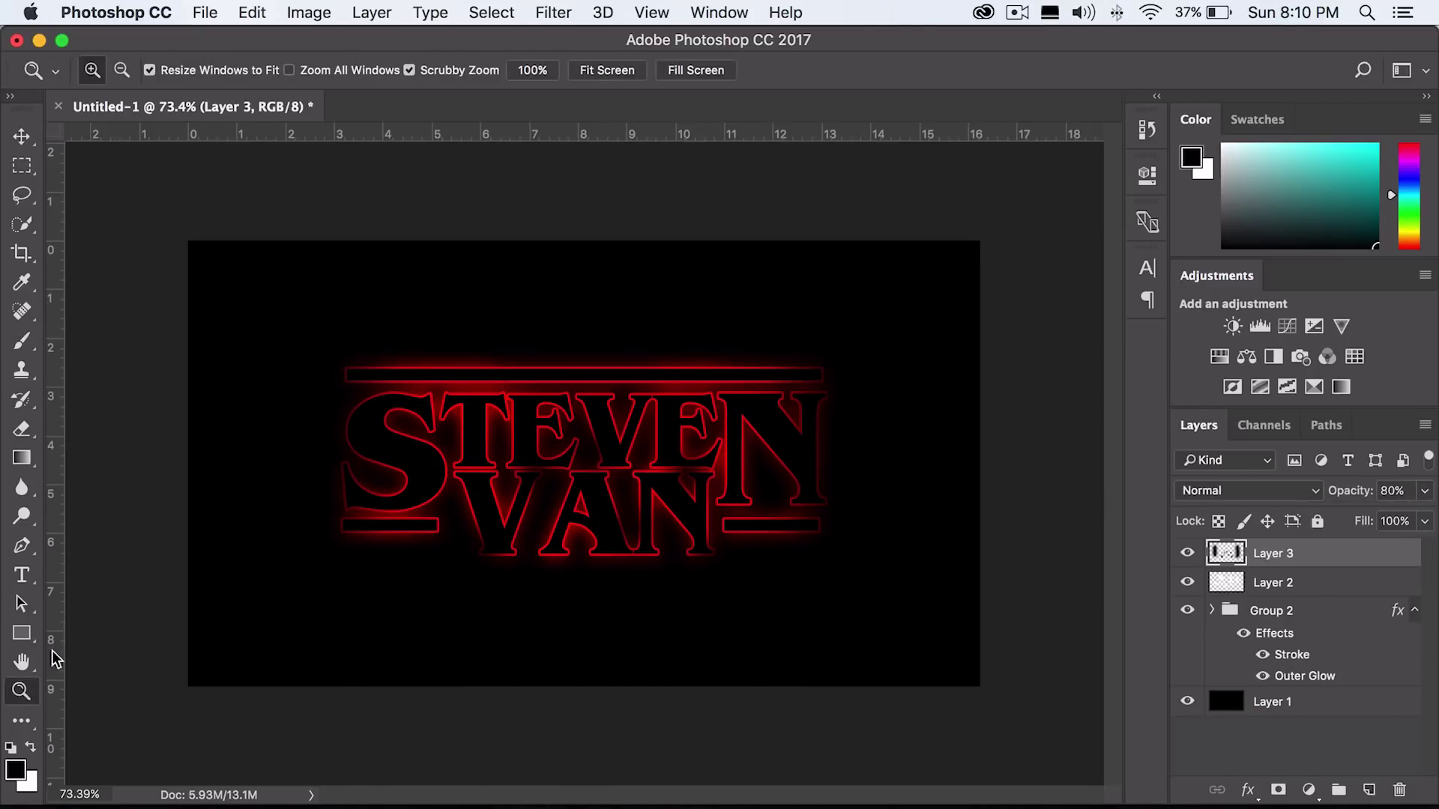
mouse_move(415, 394)
left_mouse_down()
mouse_move(359, 398)
mouse_move(409, 380)
left_mouse_up()
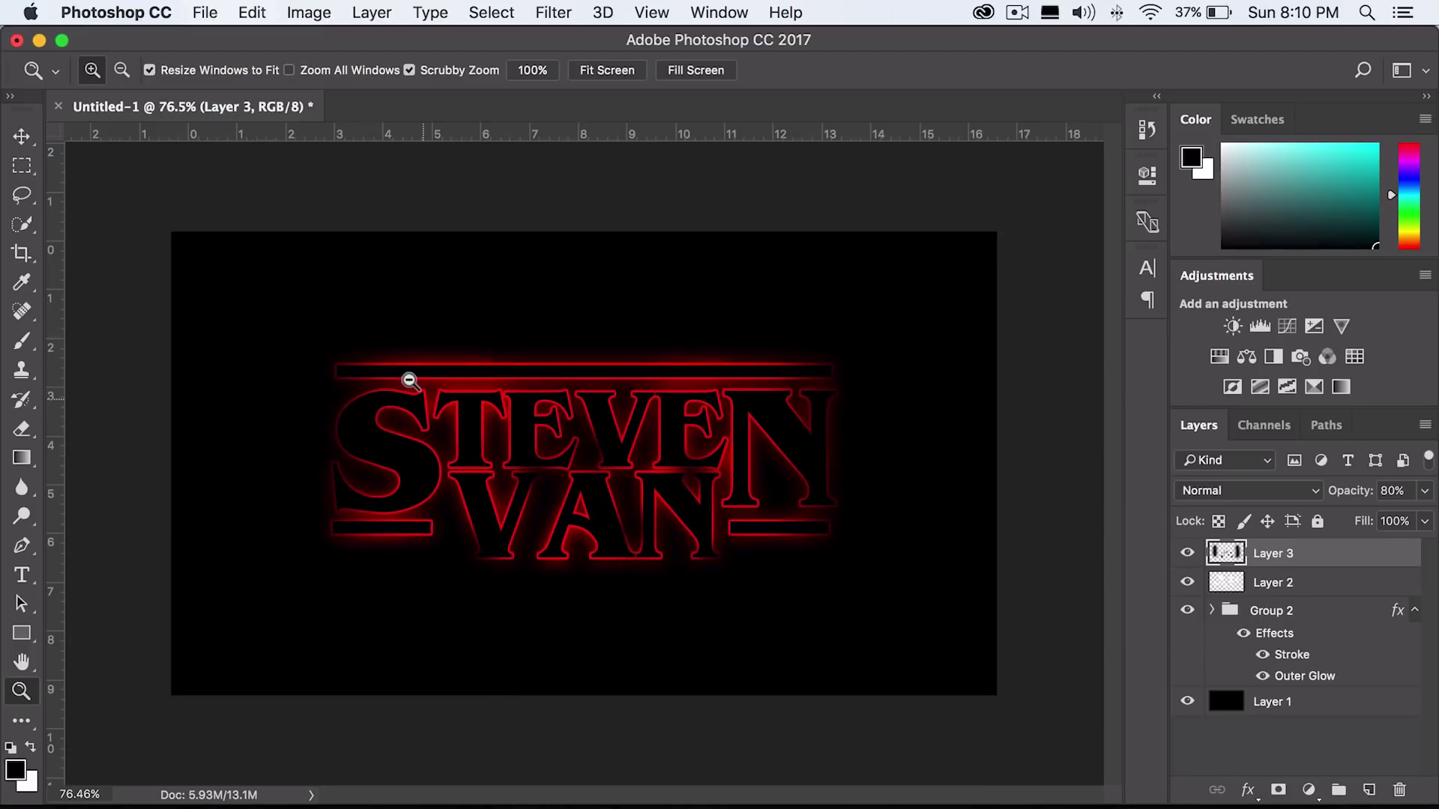